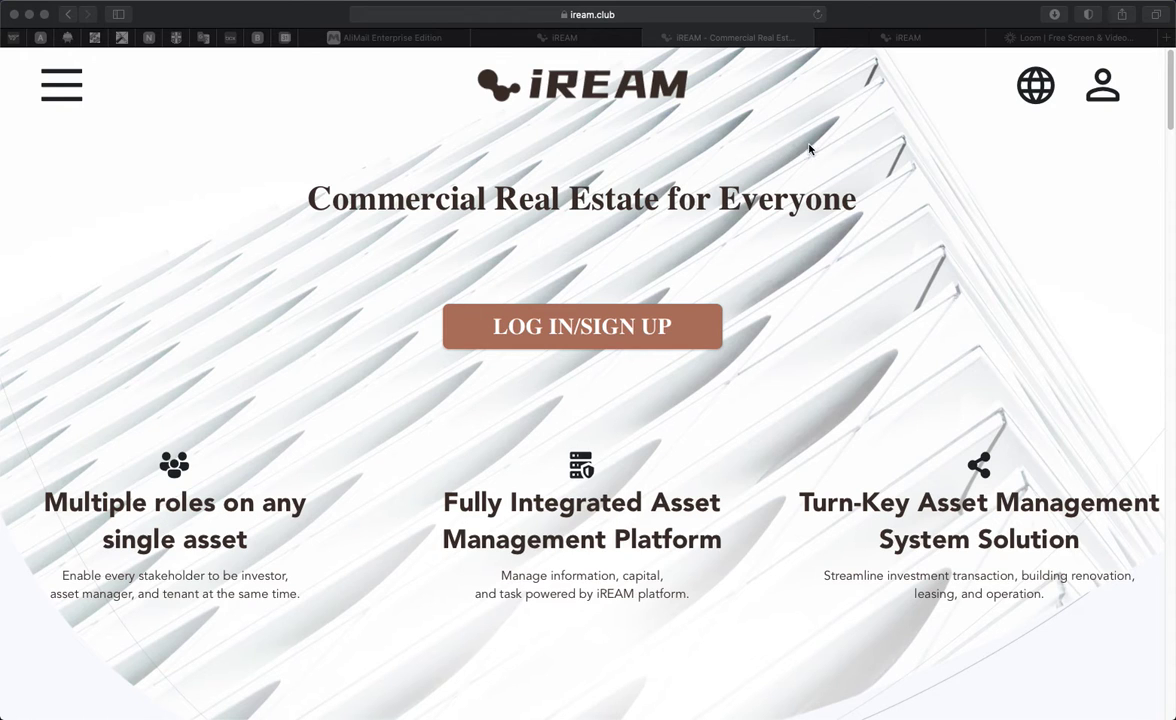
Step: Load the iream.club website
left_click(675, 17)
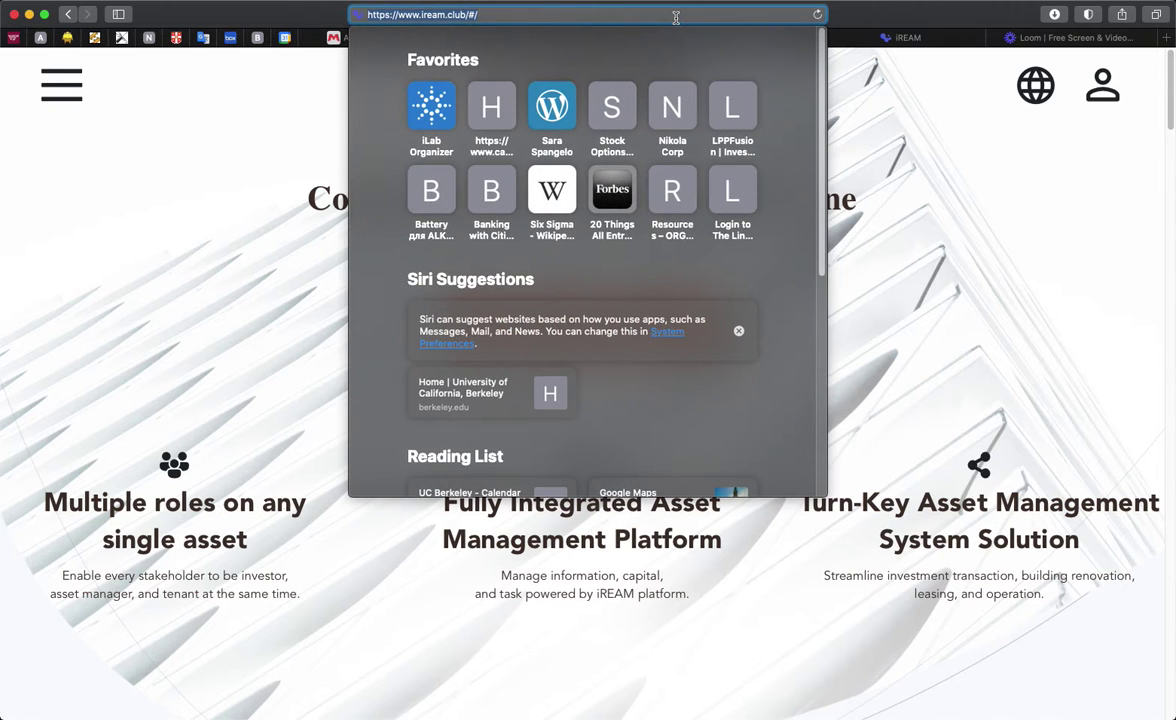
type("iream.clun")
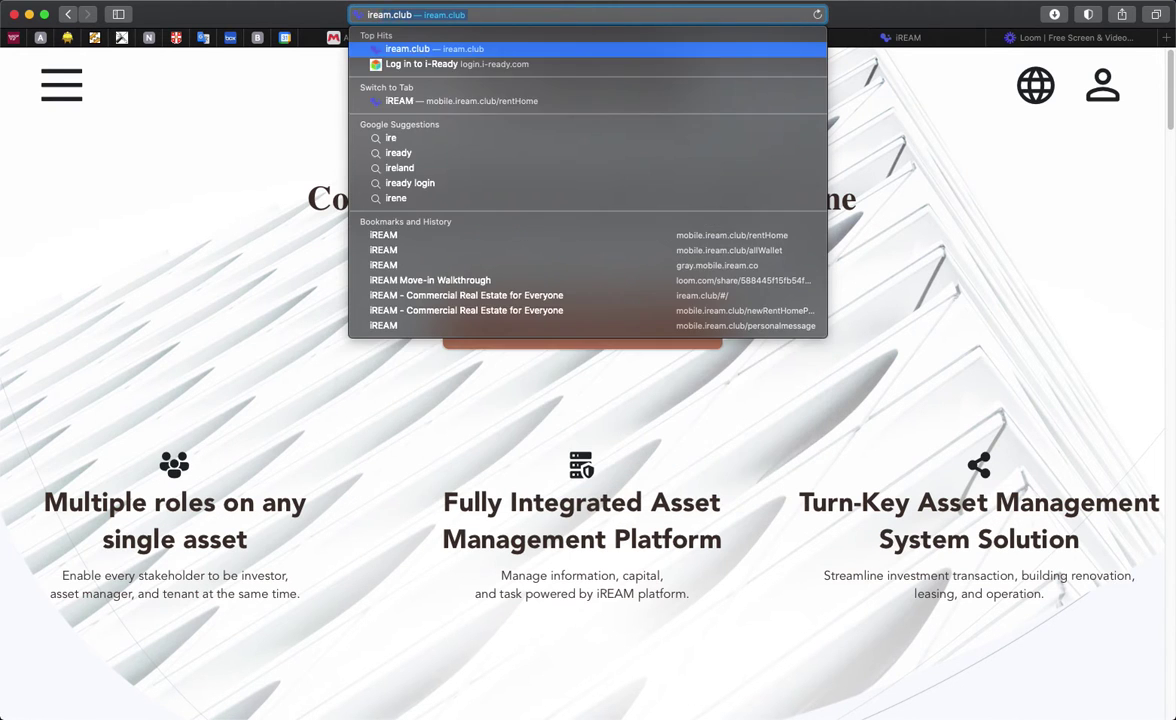
key("BackSpace")
type("b")
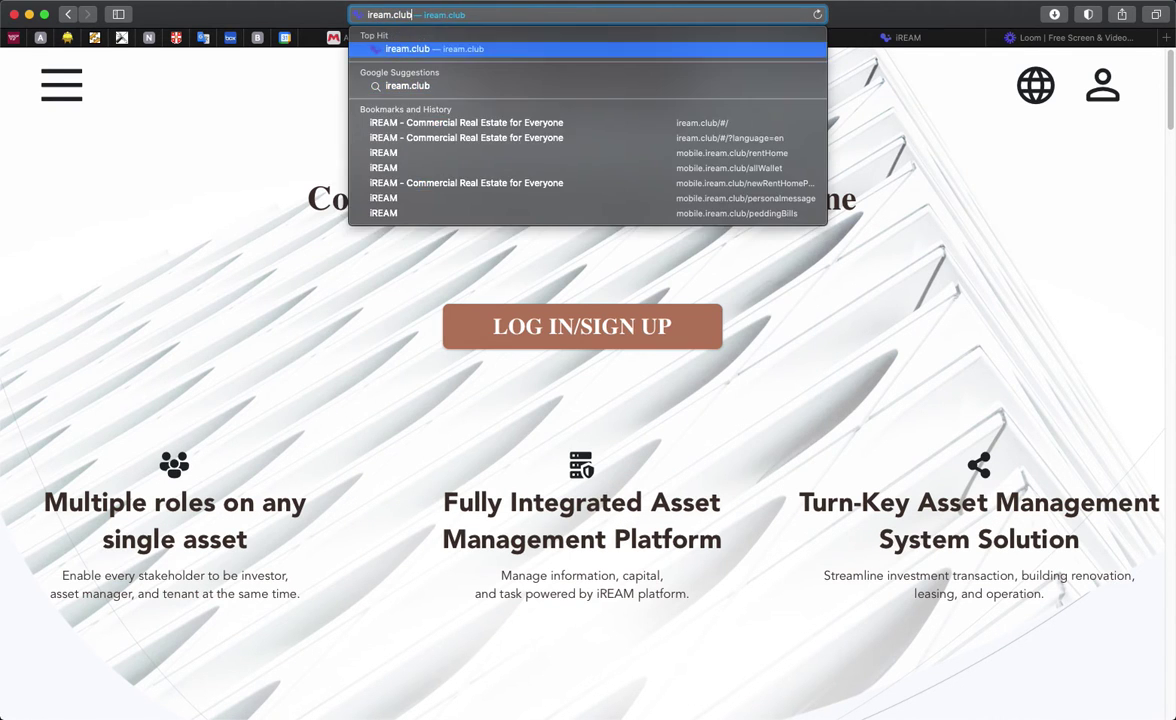
key("Return")
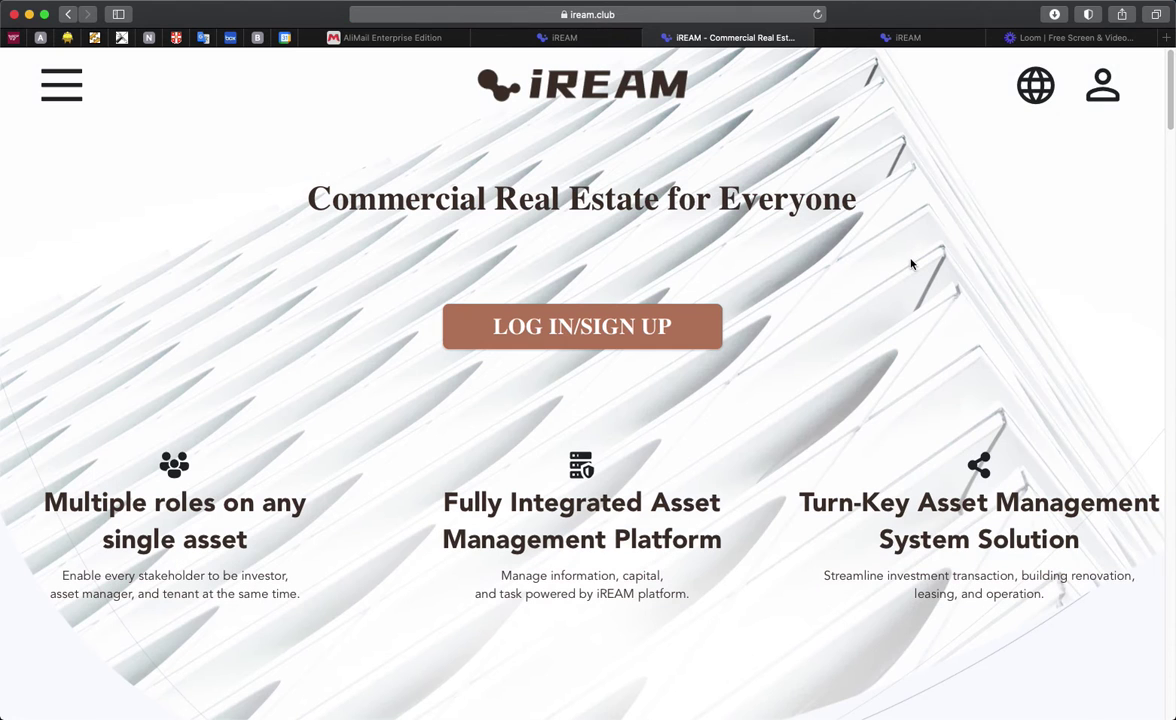
Step: Log in to the tenant account with the saved credentials
left_click(559, 339)
left_click(868, 40)
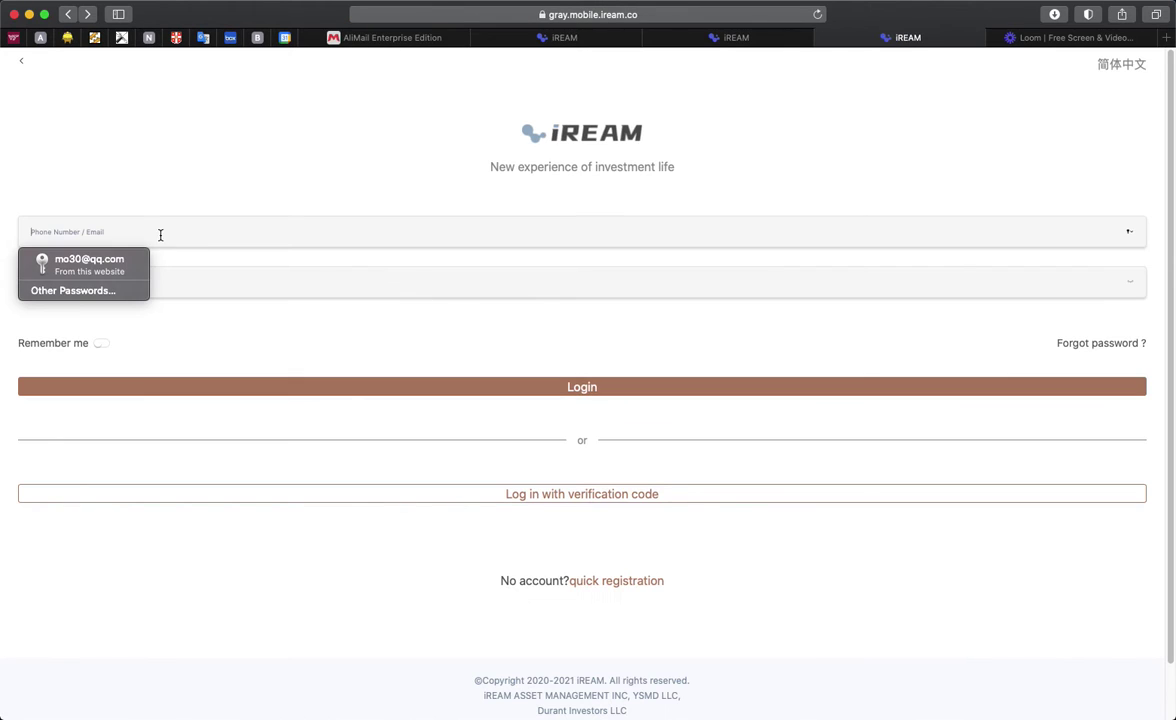
left_click(88, 262)
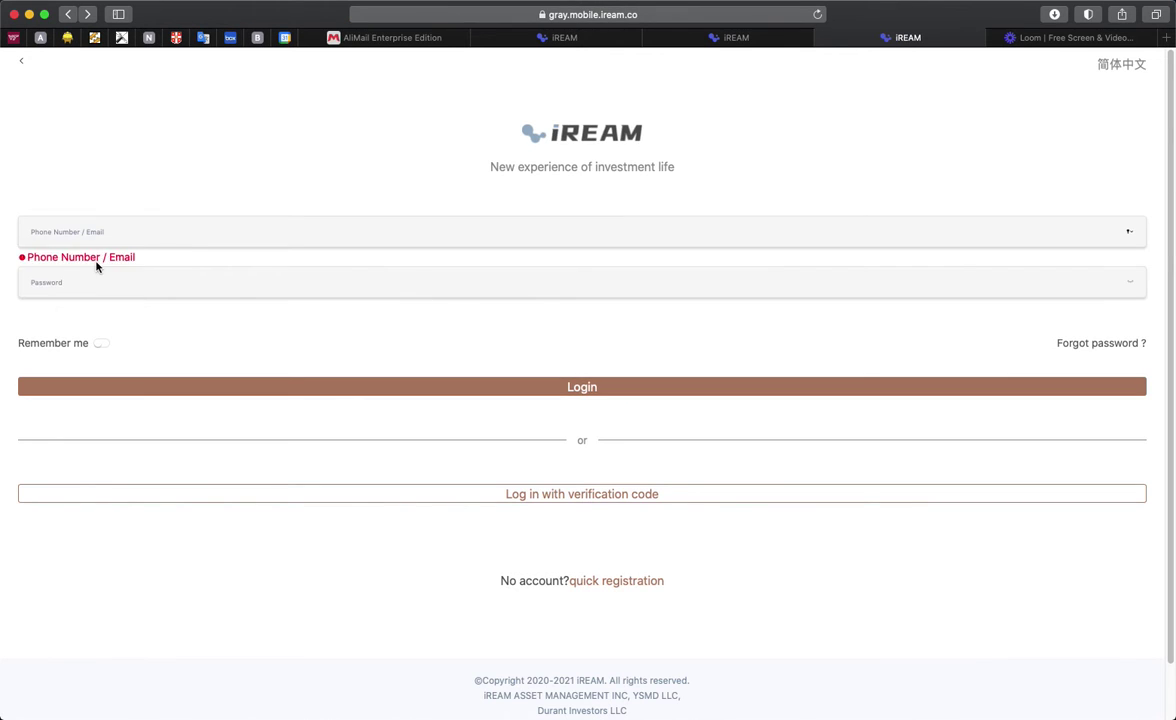
left_click(541, 388)
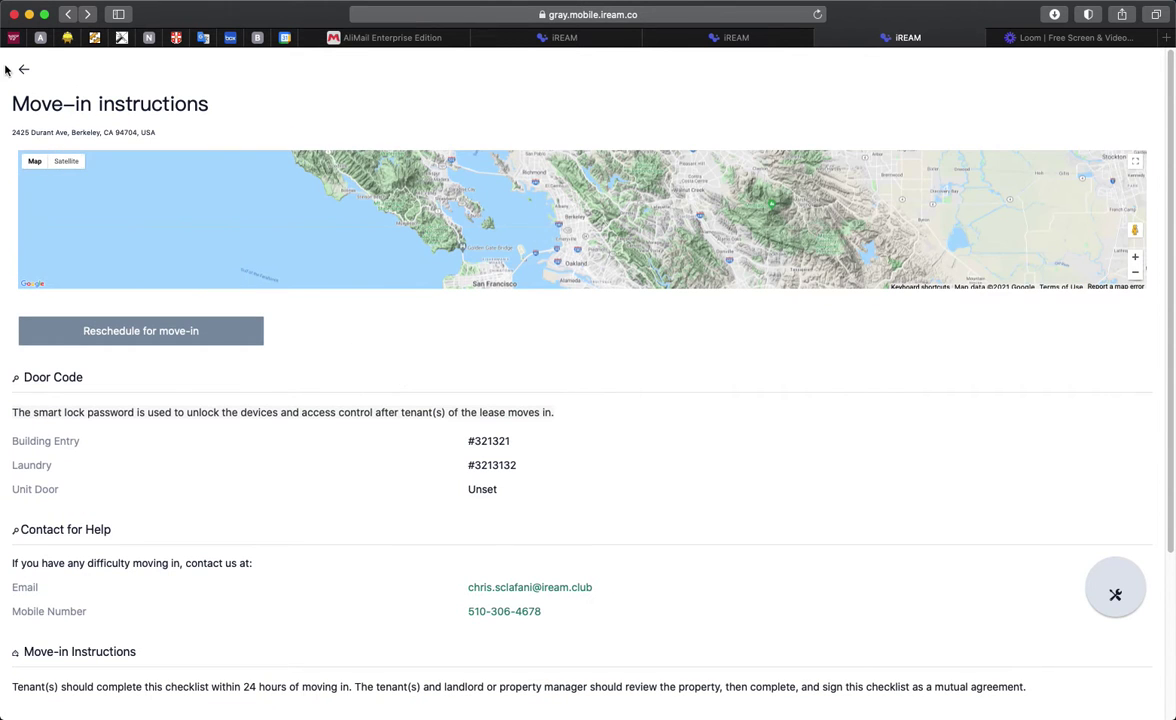
scroll(80, 72, "down", 3)
left_click(24, 70)
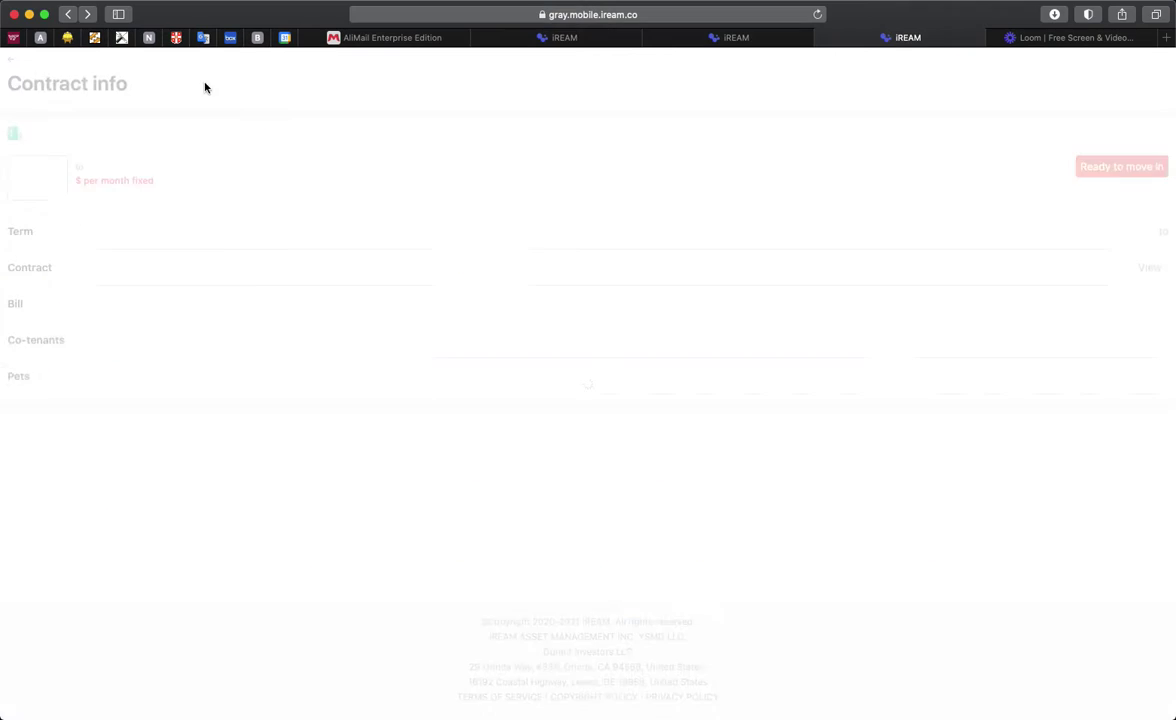
left_click(11, 63)
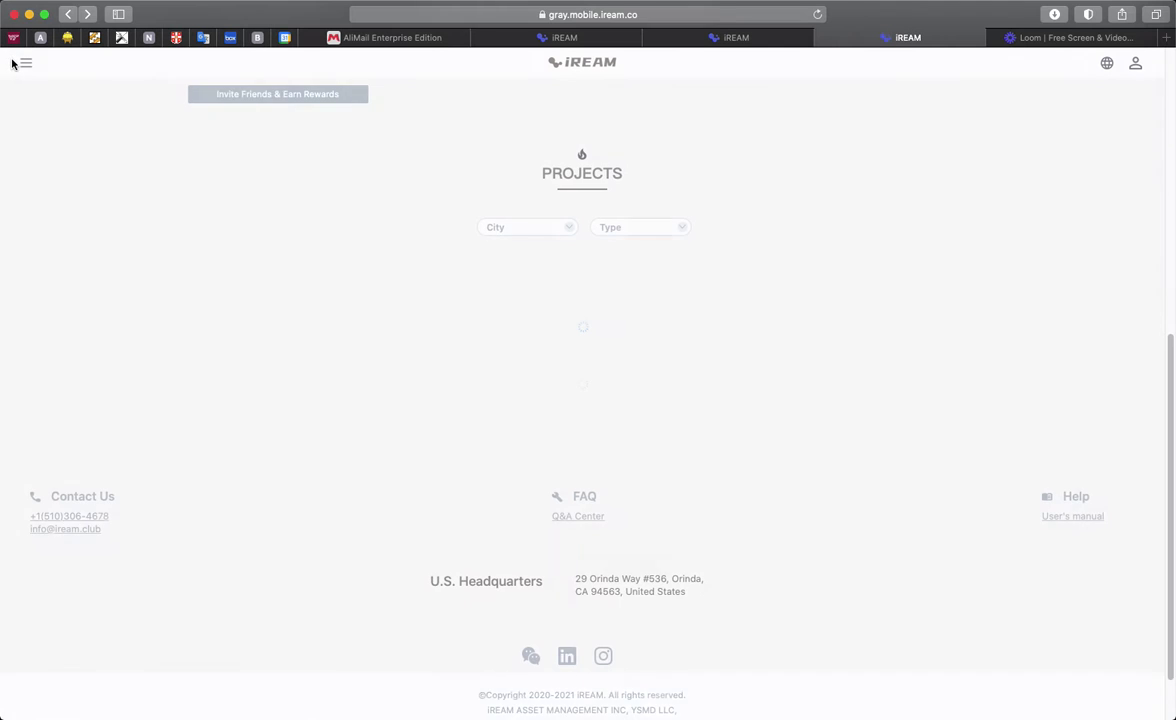
scroll(20, 70, "up", 10)
left_click(24, 65)
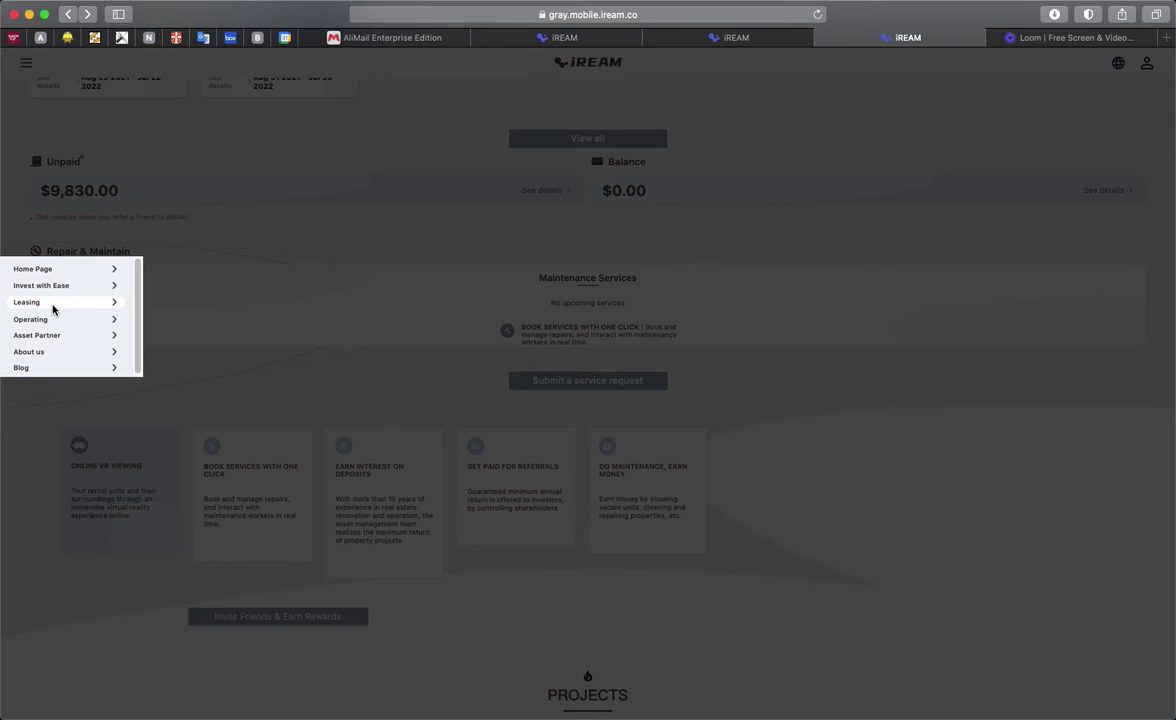
left_click(53, 309)
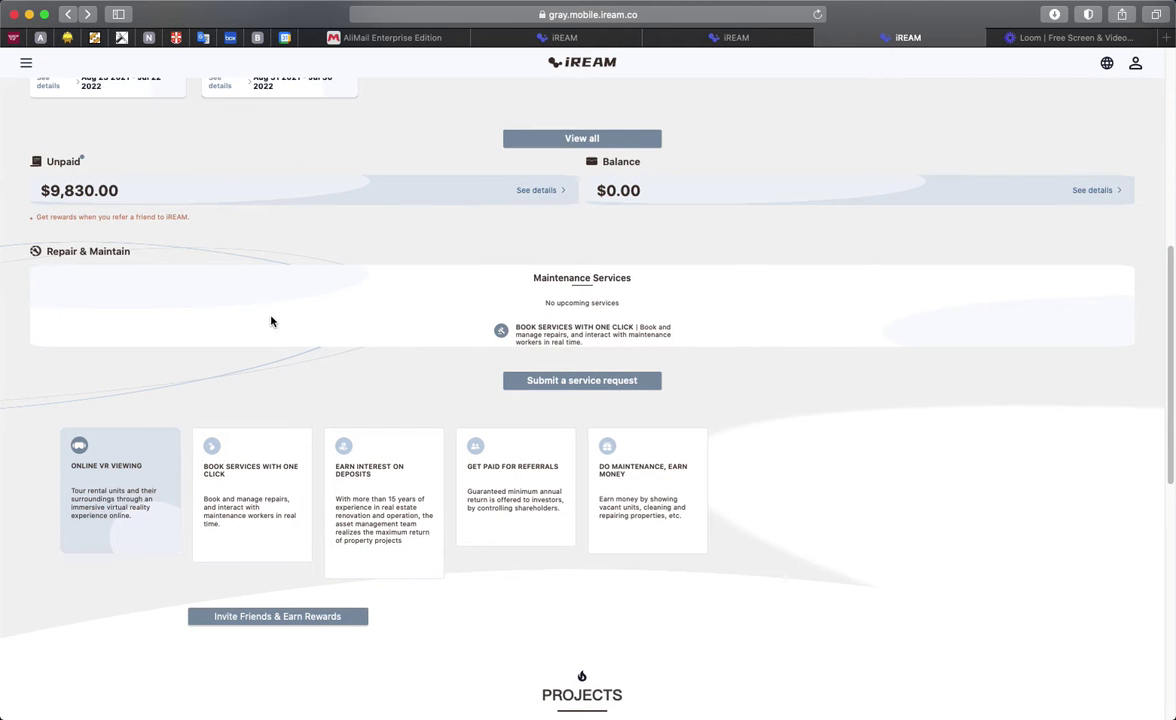
scroll(777, 373, "up", 3)
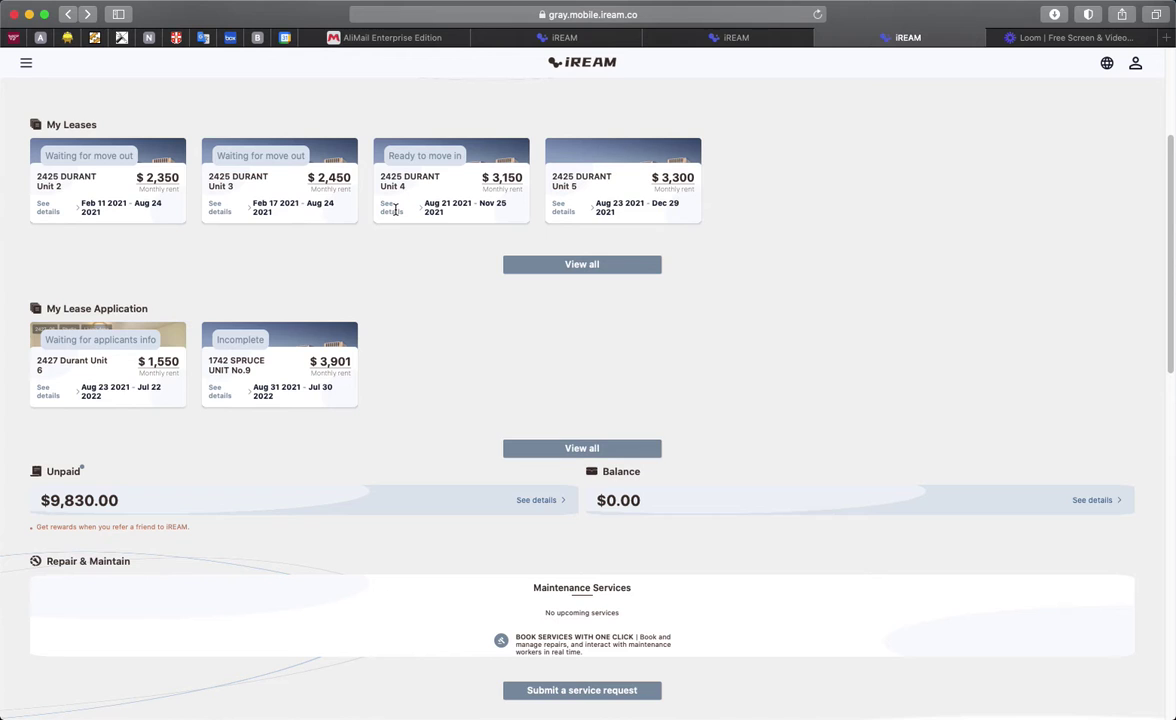
Step: Open the Unit 4 lease details and start its move-in process
left_click(395, 209)
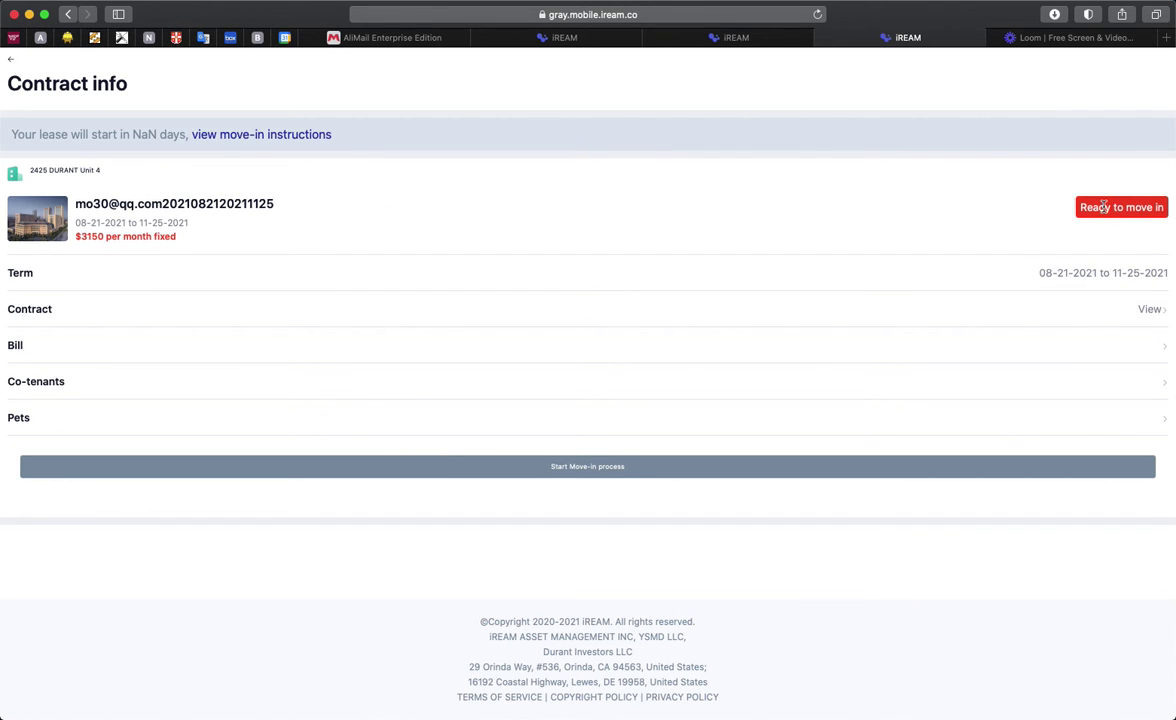
left_click(565, 472)
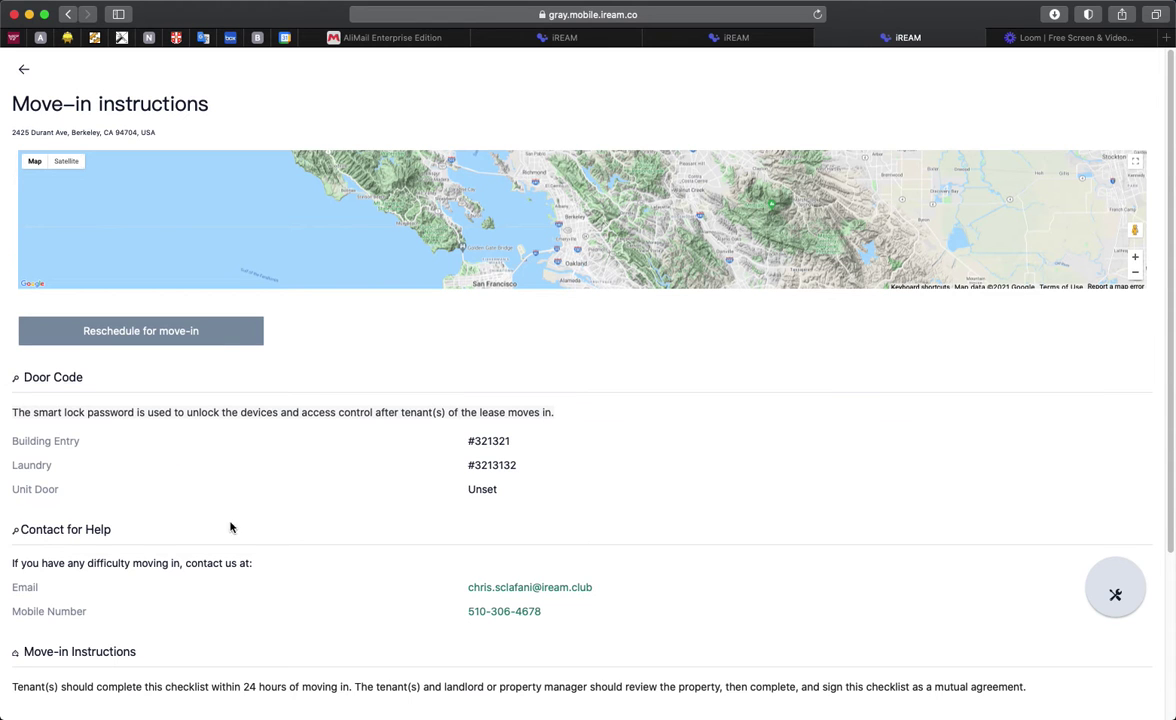
Step: Pick Friday, August 27, 2021 at 1:00pm for the move-in appointment and confirm
left_click(136, 333)
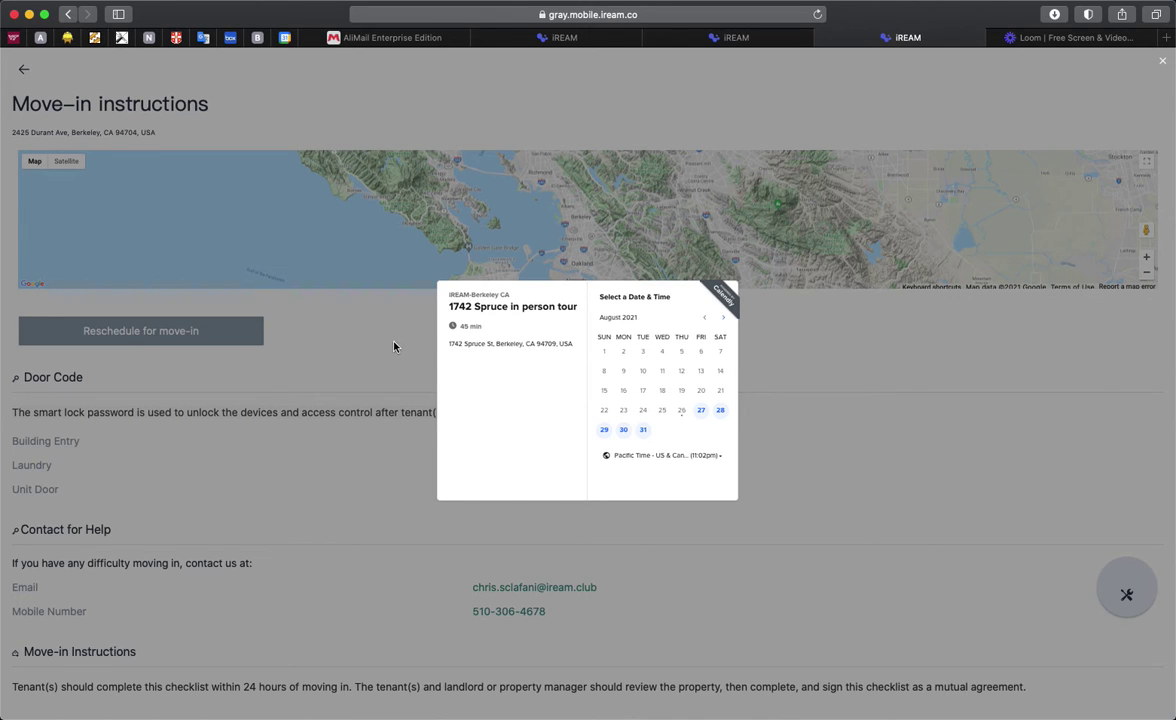
left_click(702, 413)
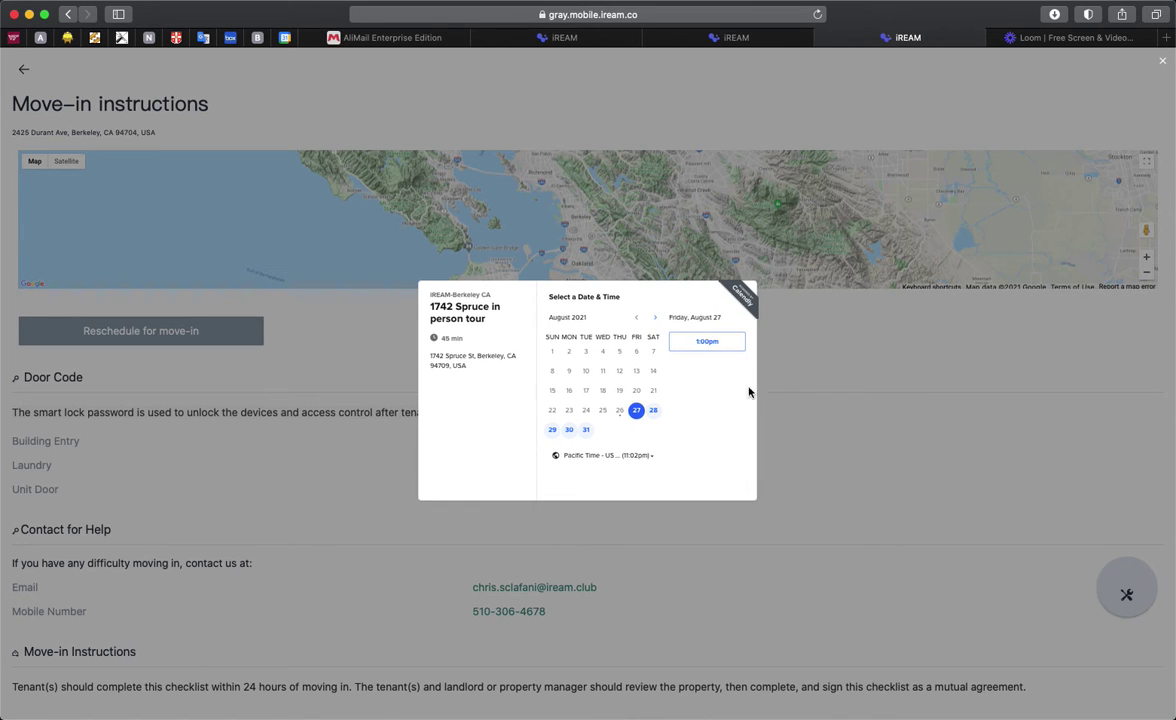
left_click(701, 344)
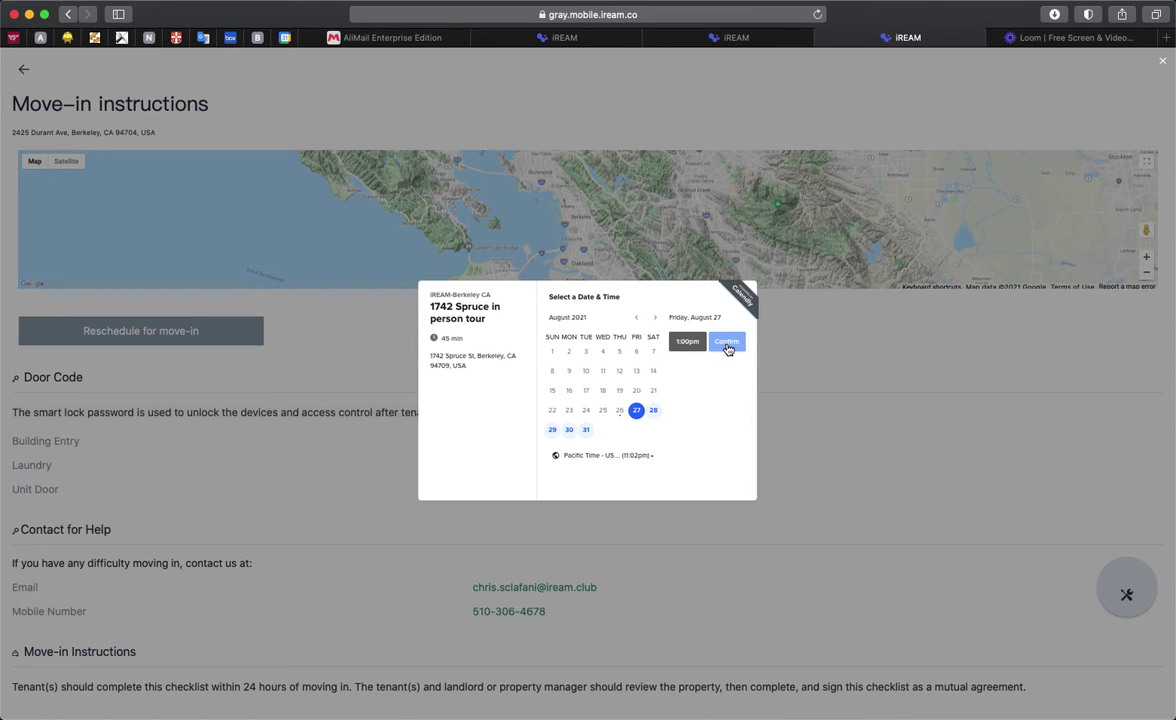
left_click(727, 346)
Step: Enter the tenant's full name and e-mail address in the booking form
left_click(615, 335)
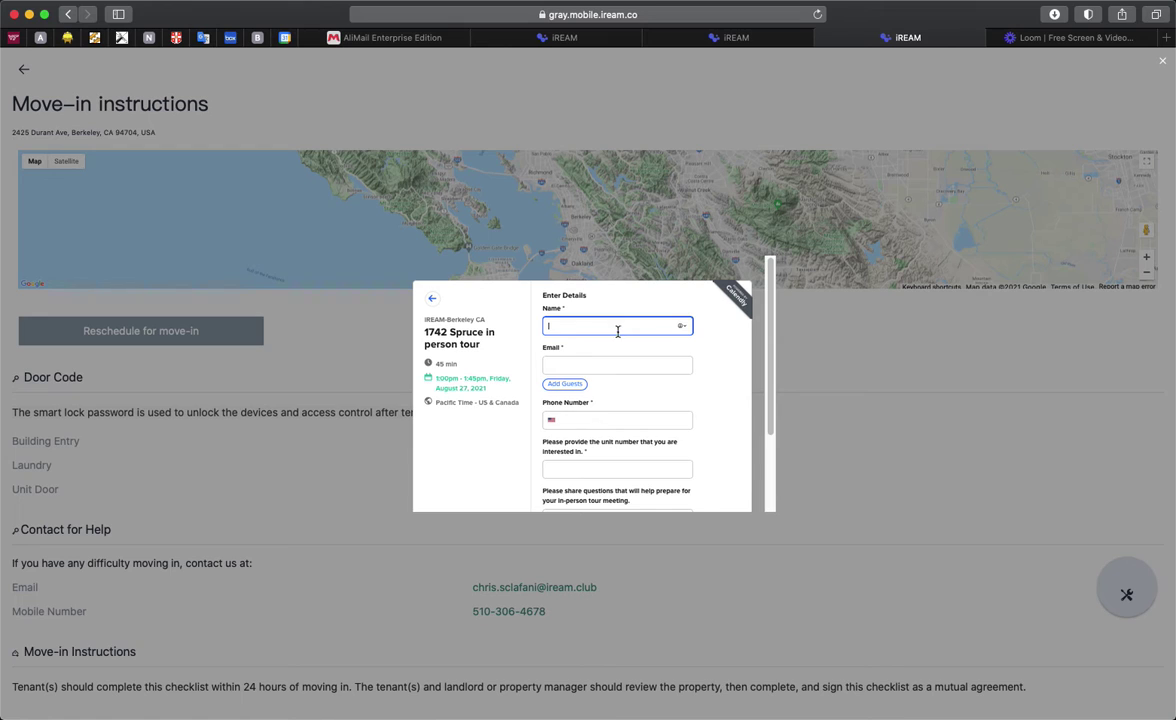
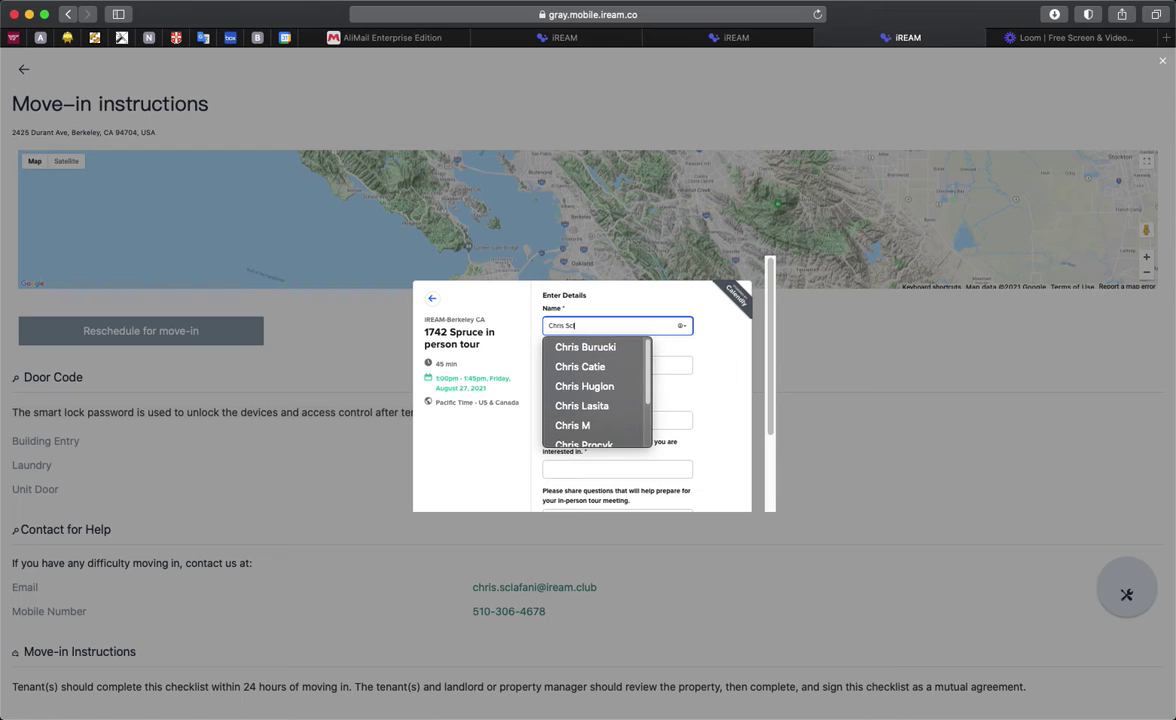
left_click(652, 368)
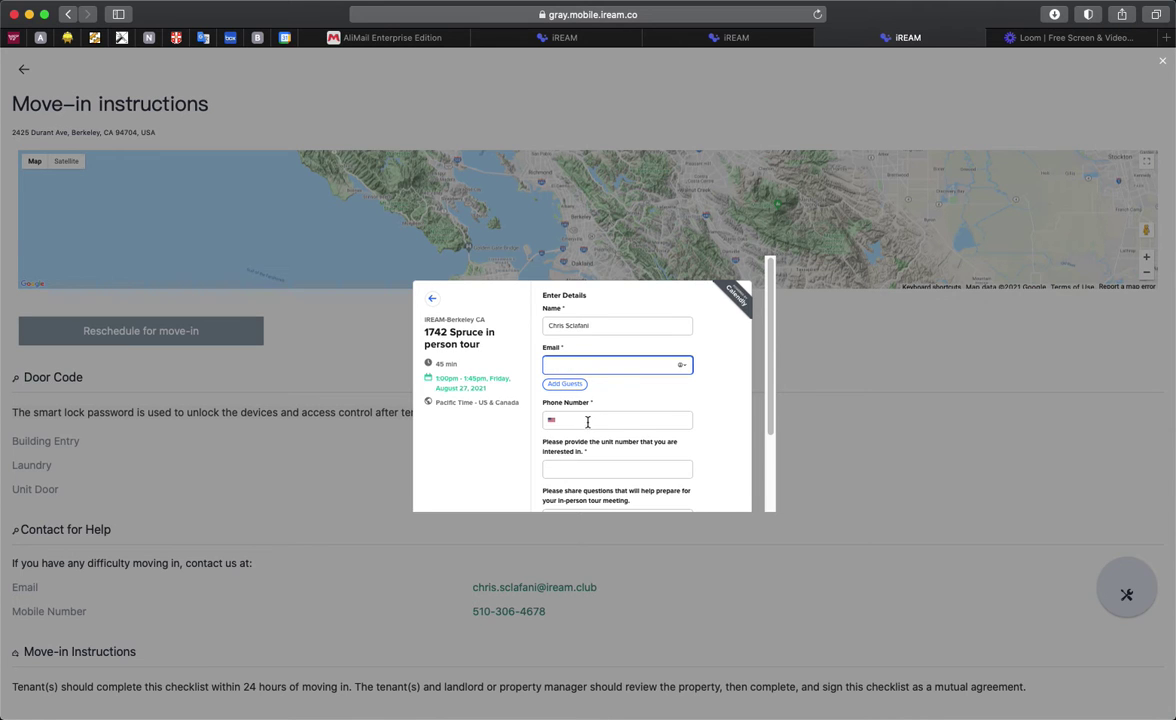
scroll(614, 415, "down", 3)
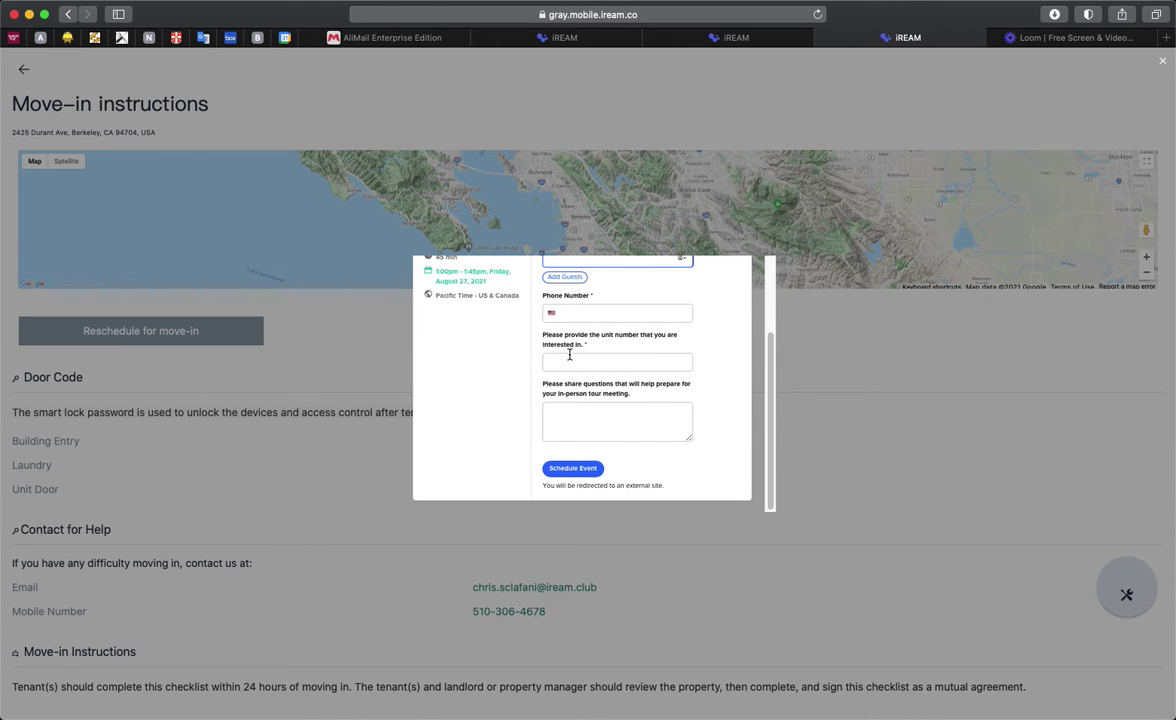
scroll(627, 392, "up", 3)
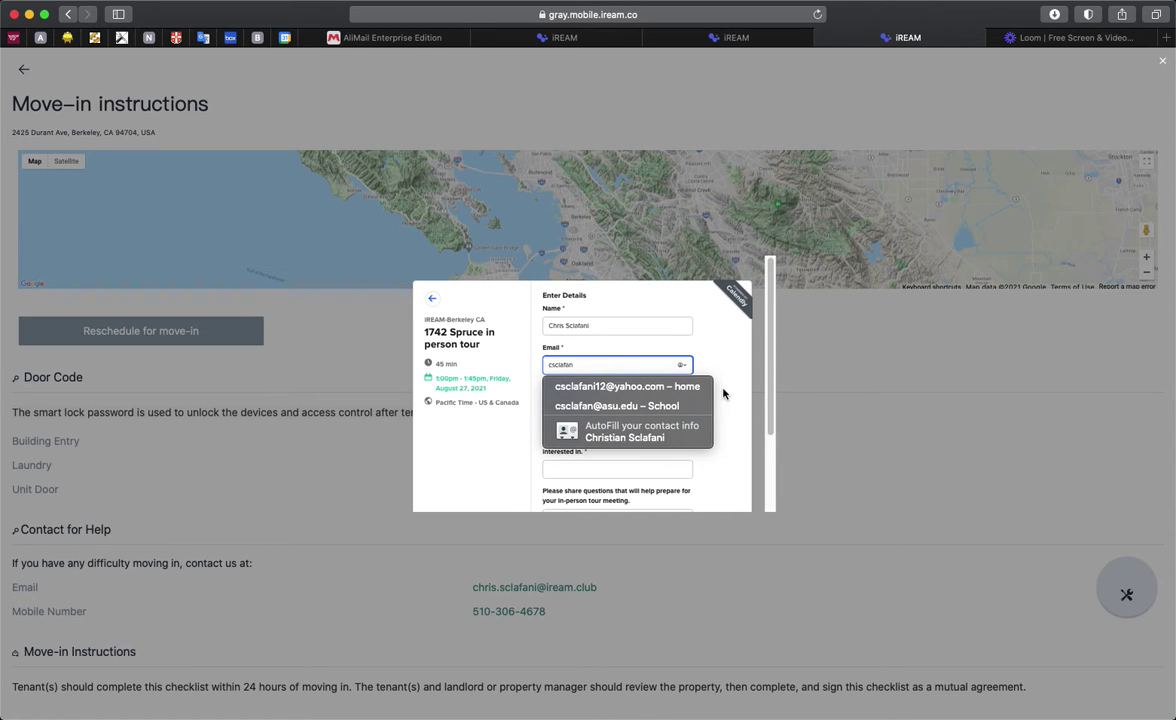
left_click(627, 386)
Step: Add the tenant's phone number and unit 5, then schedule the event
left_click(598, 421)
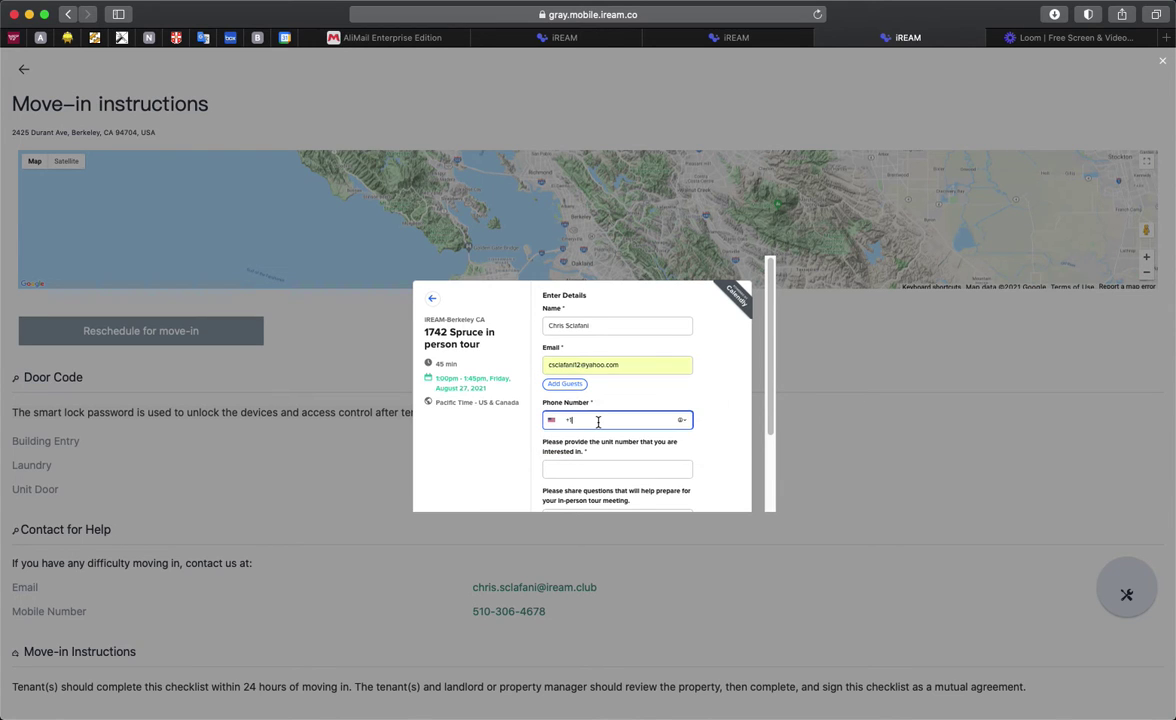
left_click(622, 470)
scroll(705, 450, "down", 2)
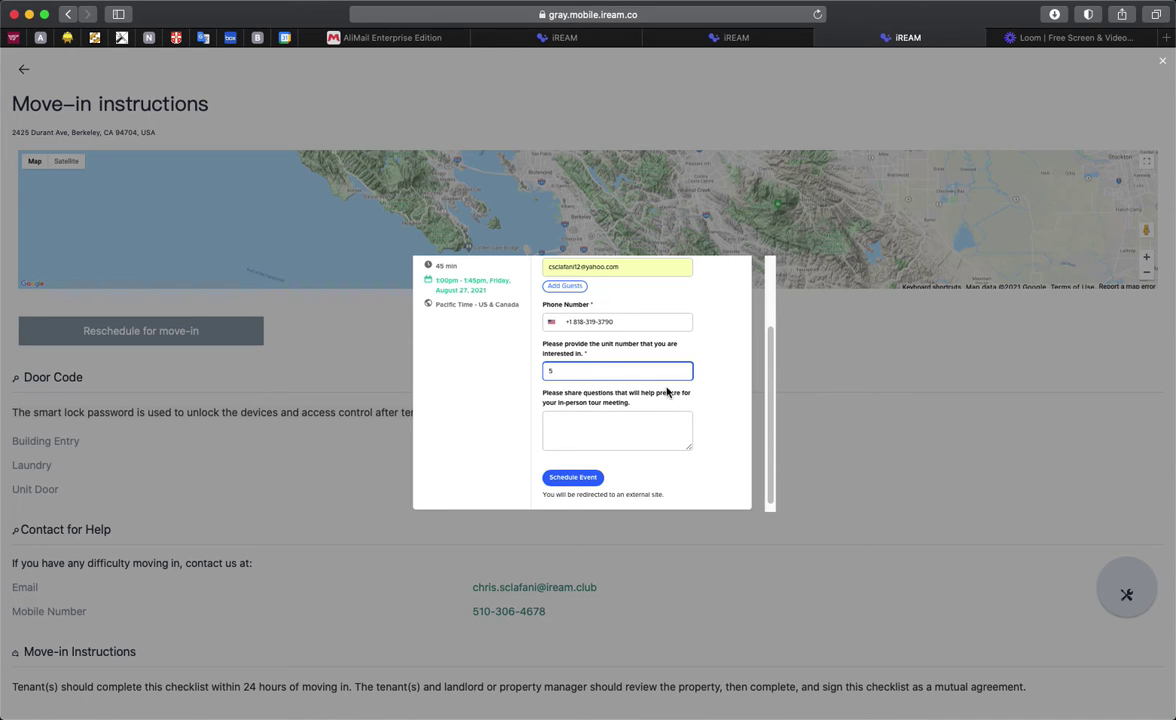
left_click(612, 427)
left_click(575, 477)
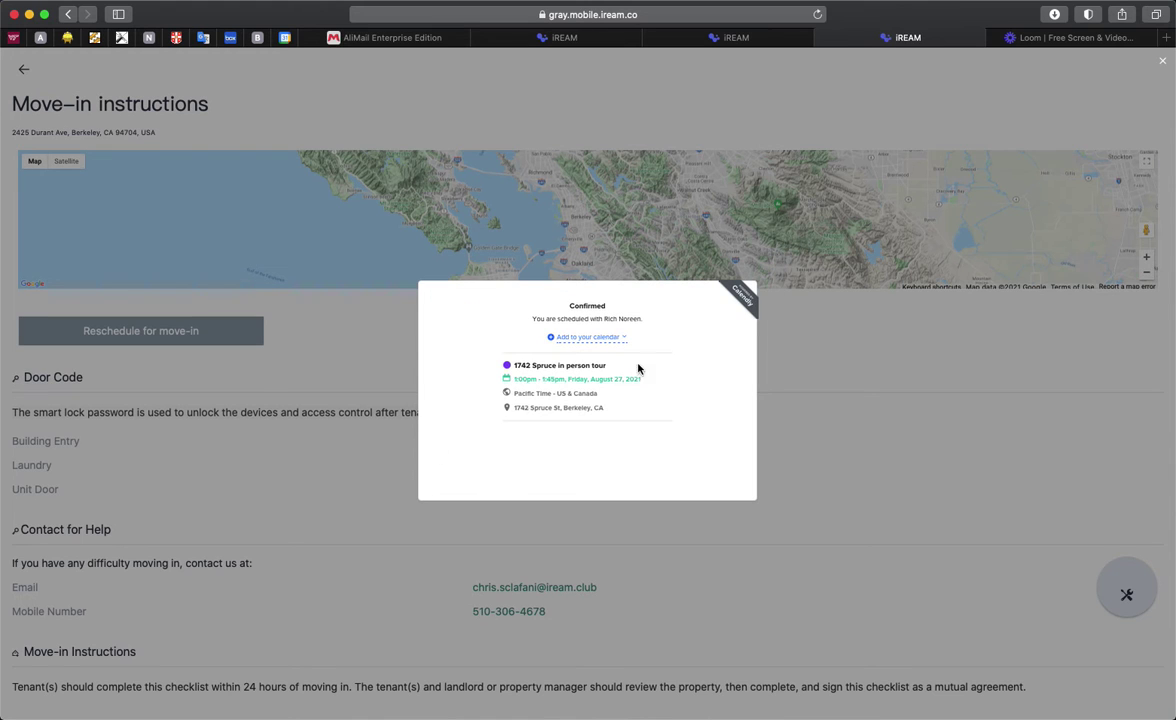
Step: Close the booking confirmation and start the Move-in Inspection form
left_click(840, 364)
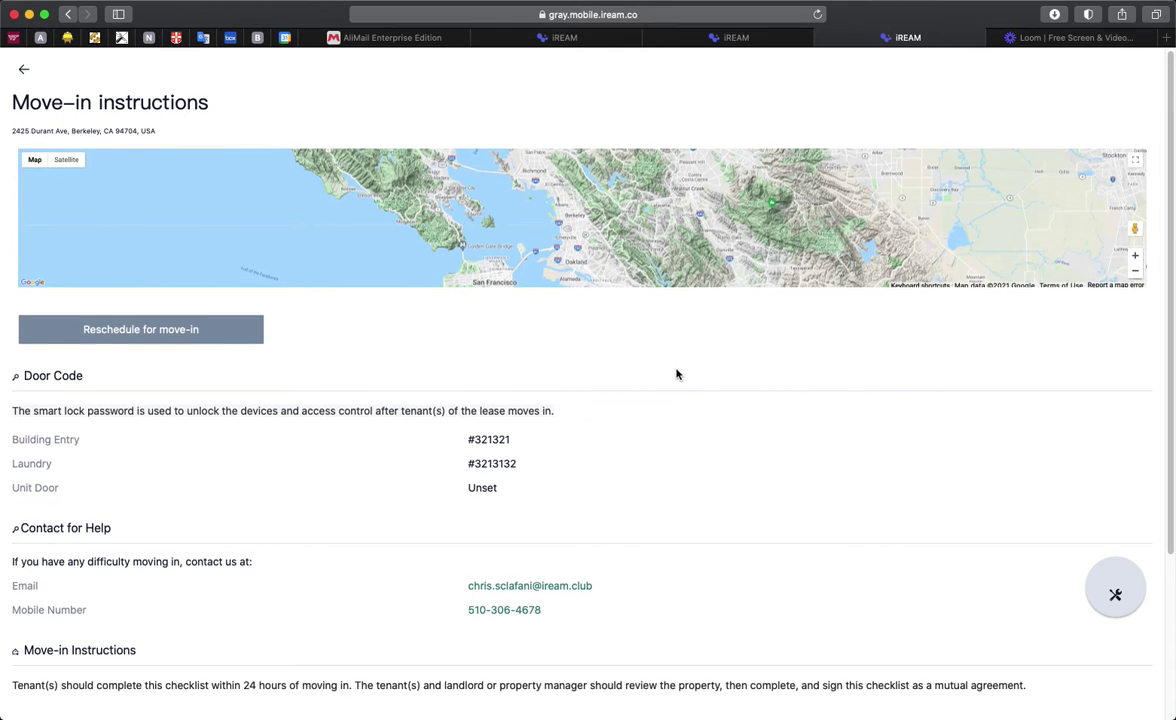
scroll(677, 367, "down", 2)
scroll(537, 368, "down", 3)
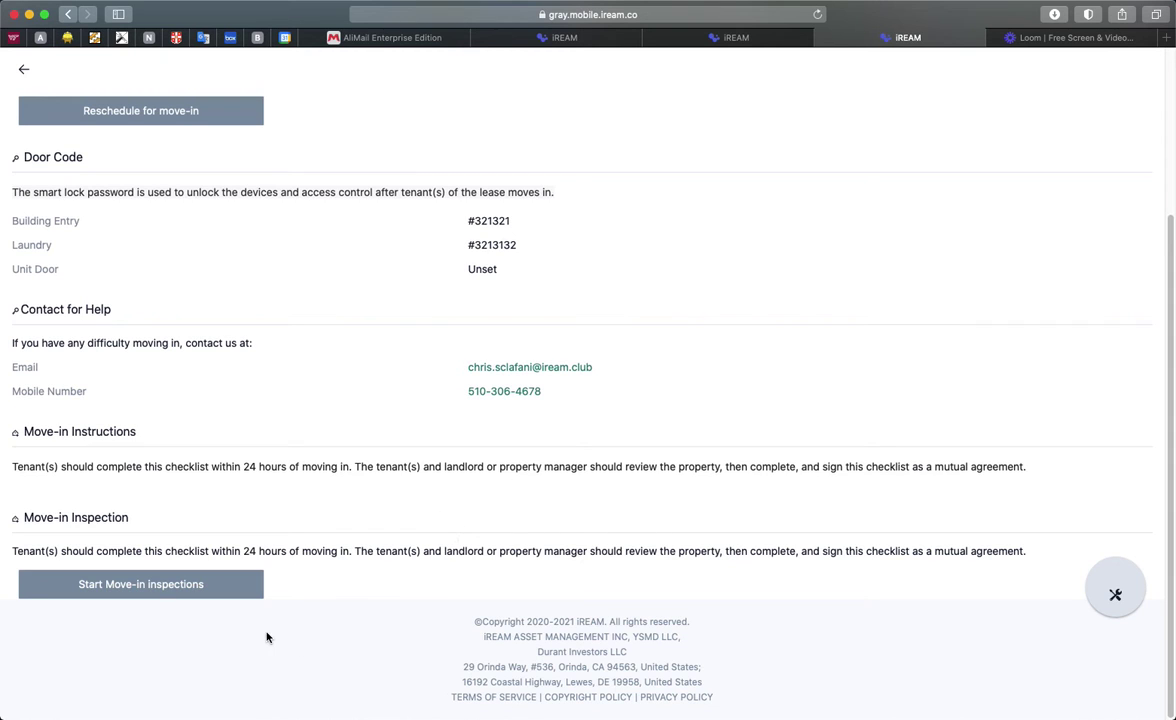
left_click(163, 590)
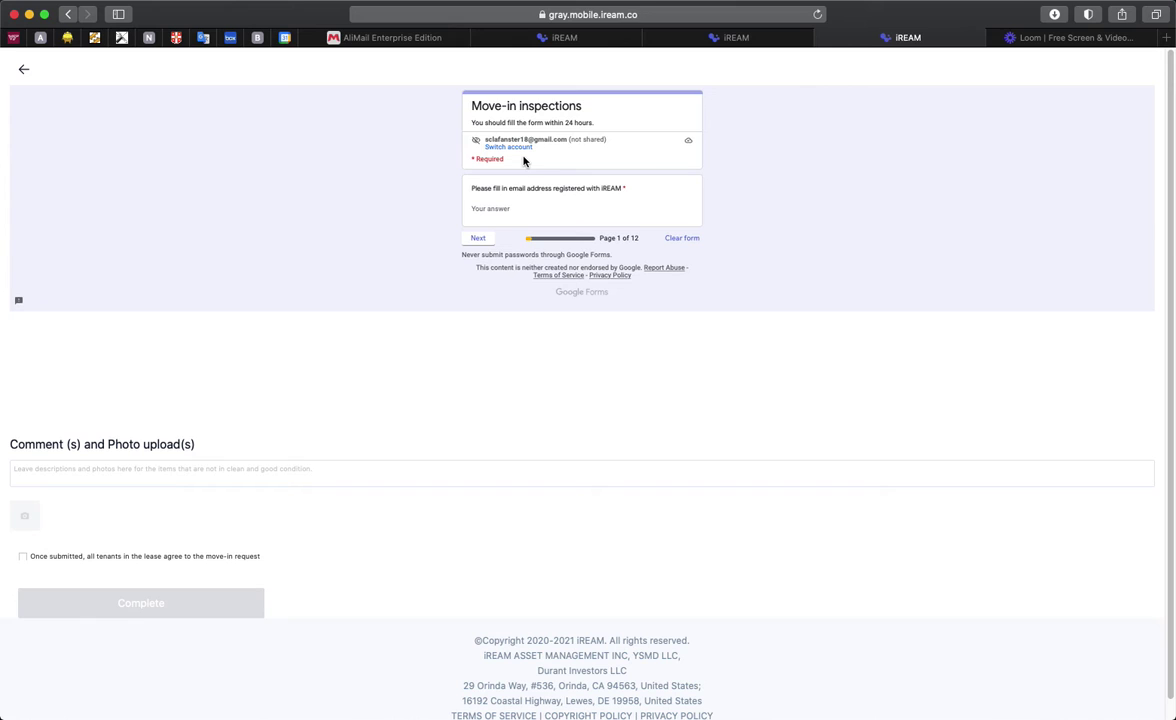
Step: Fill in the registered e-mail from the autofill suggestion and advance to the Living room page
left_click(505, 210)
type("sclafan")
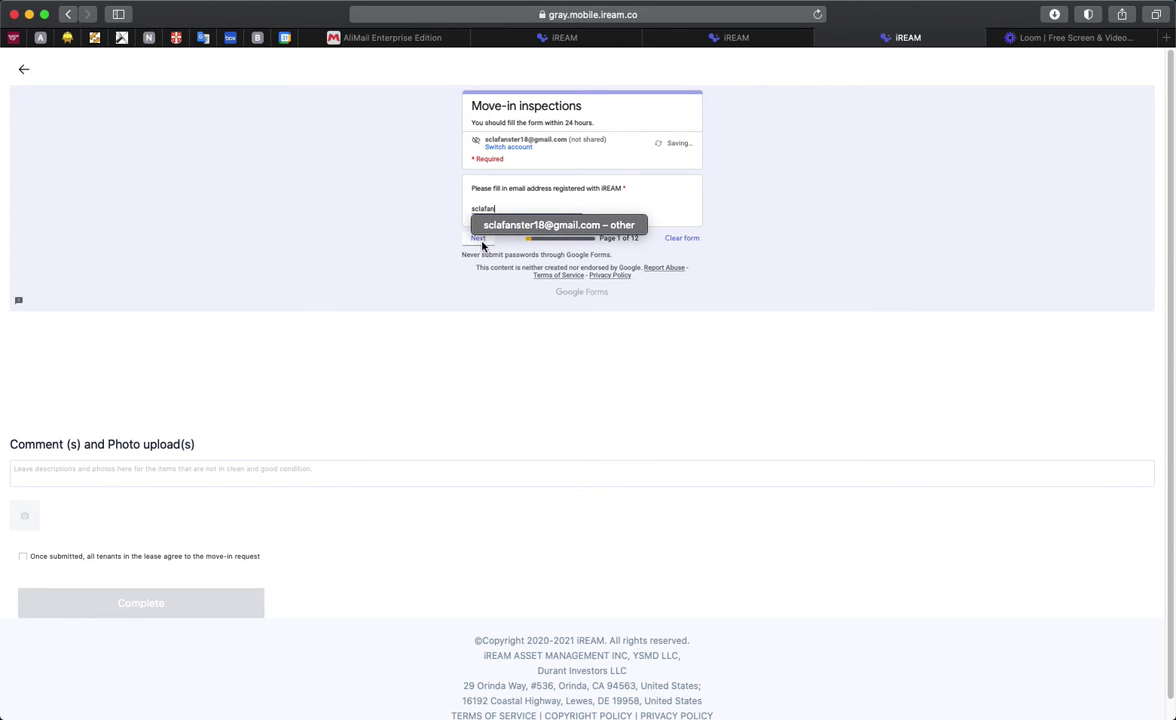
key("Down")
key("Return")
left_click(479, 240)
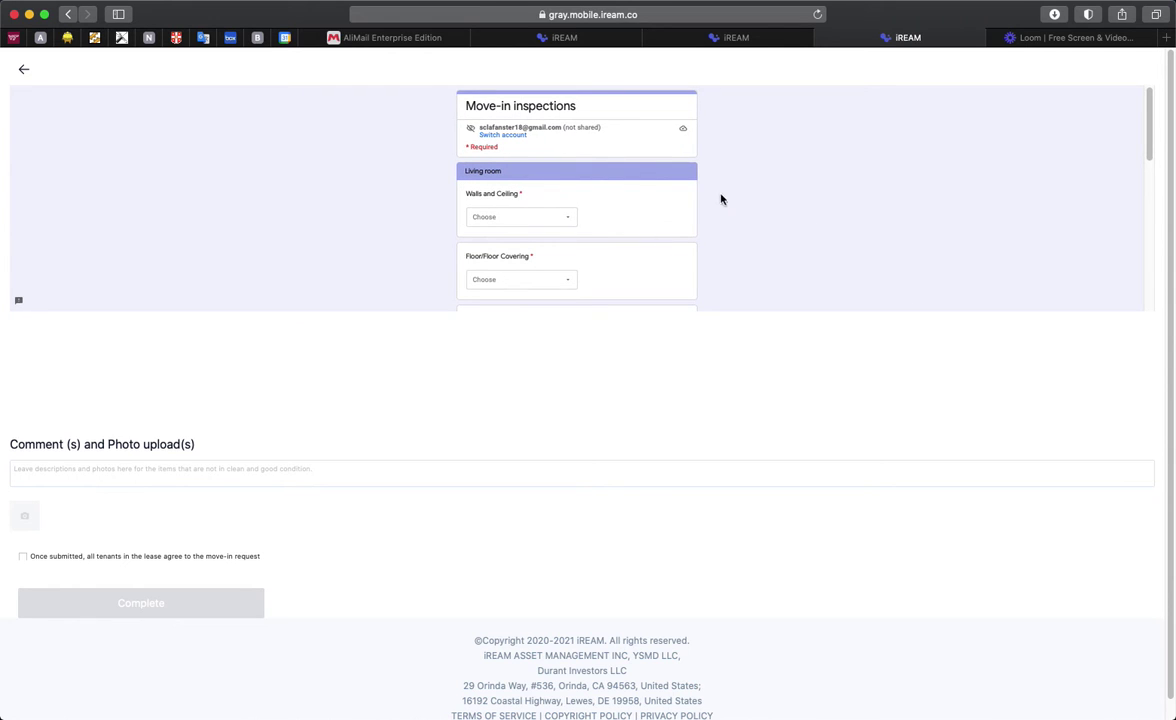
Step: Rate Living room walls and floor clean and good, light fixtures Needs Painting, switches Needs Repair
left_click(555, 220)
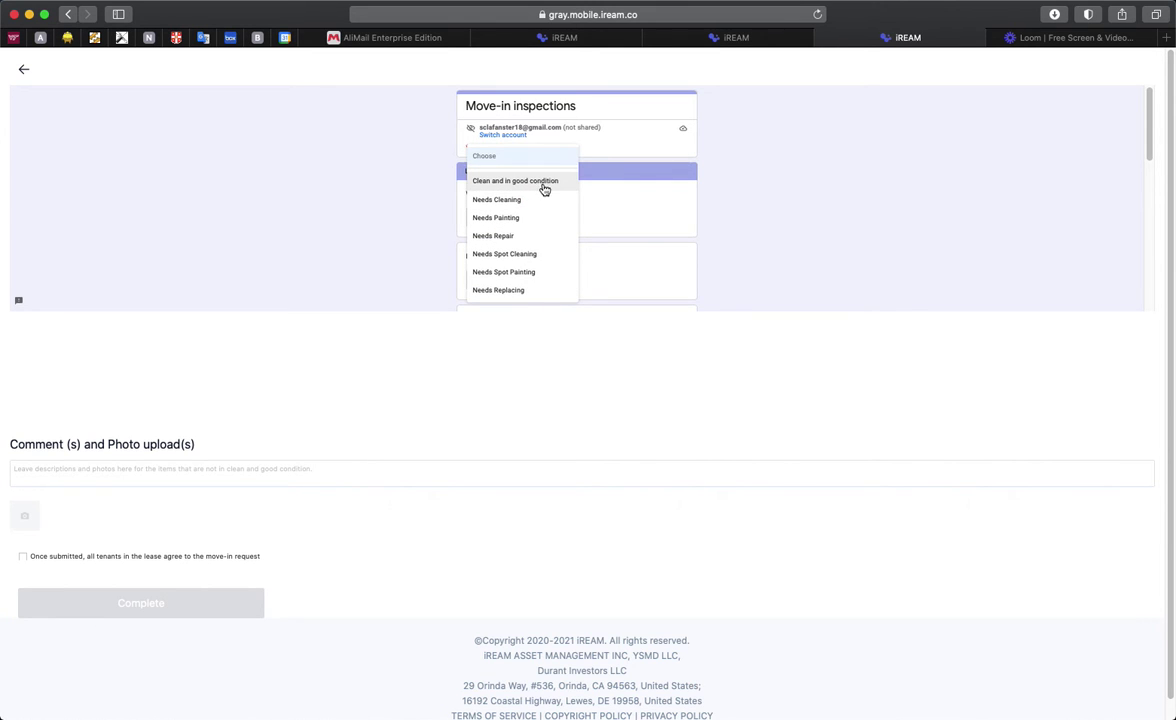
left_click(547, 185)
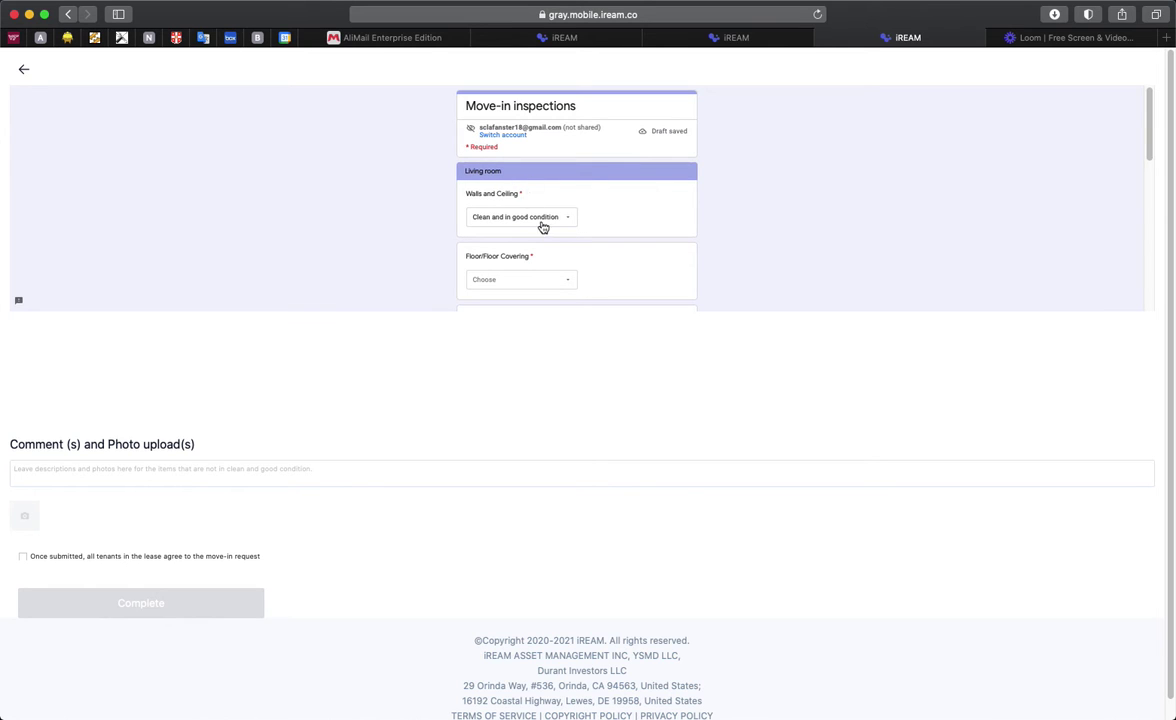
left_click(565, 290)
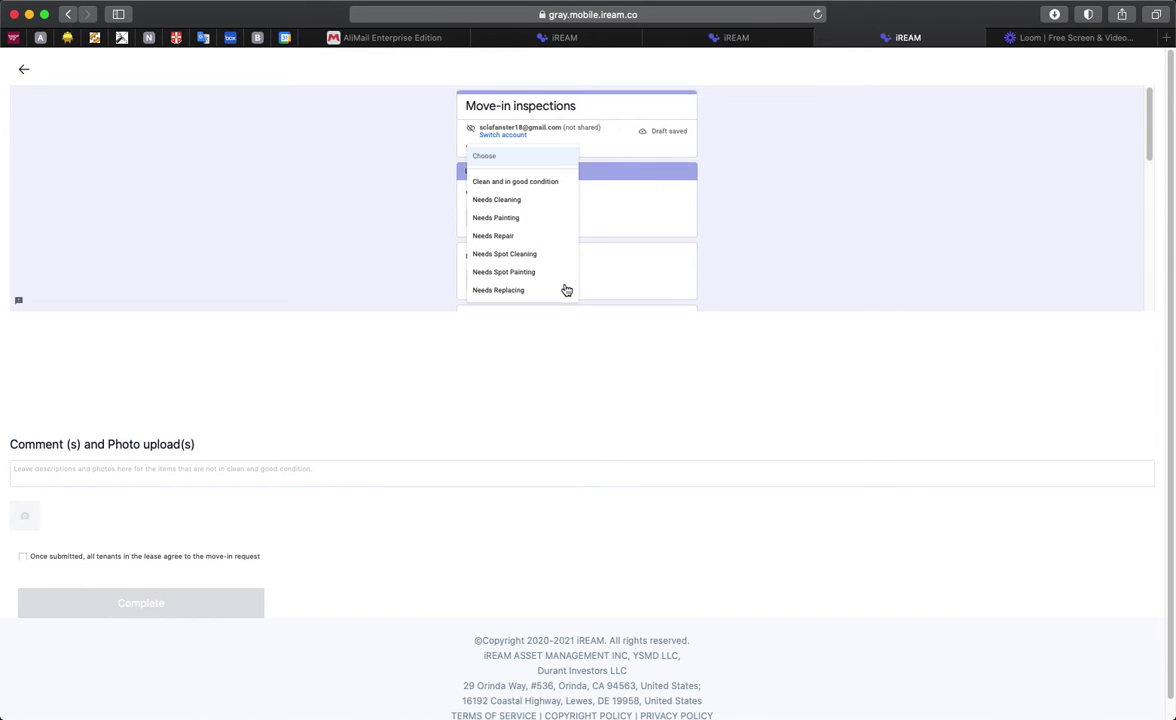
left_click(529, 184)
scroll(600, 245, "down", 2)
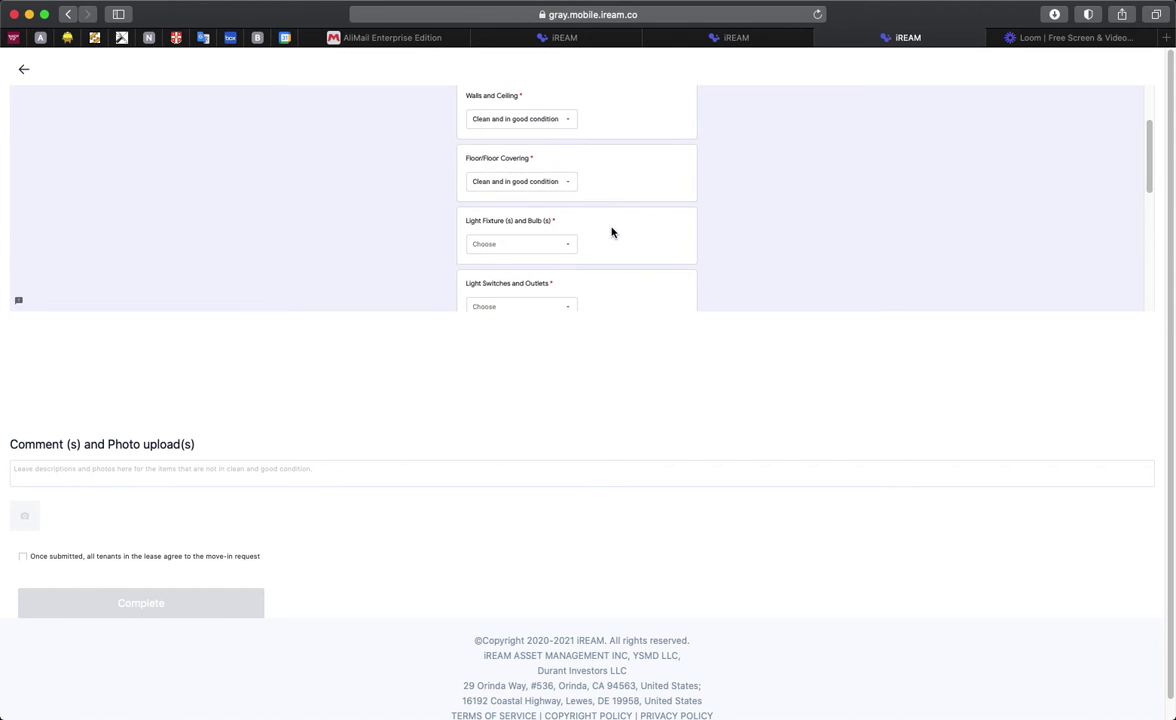
left_click(536, 245)
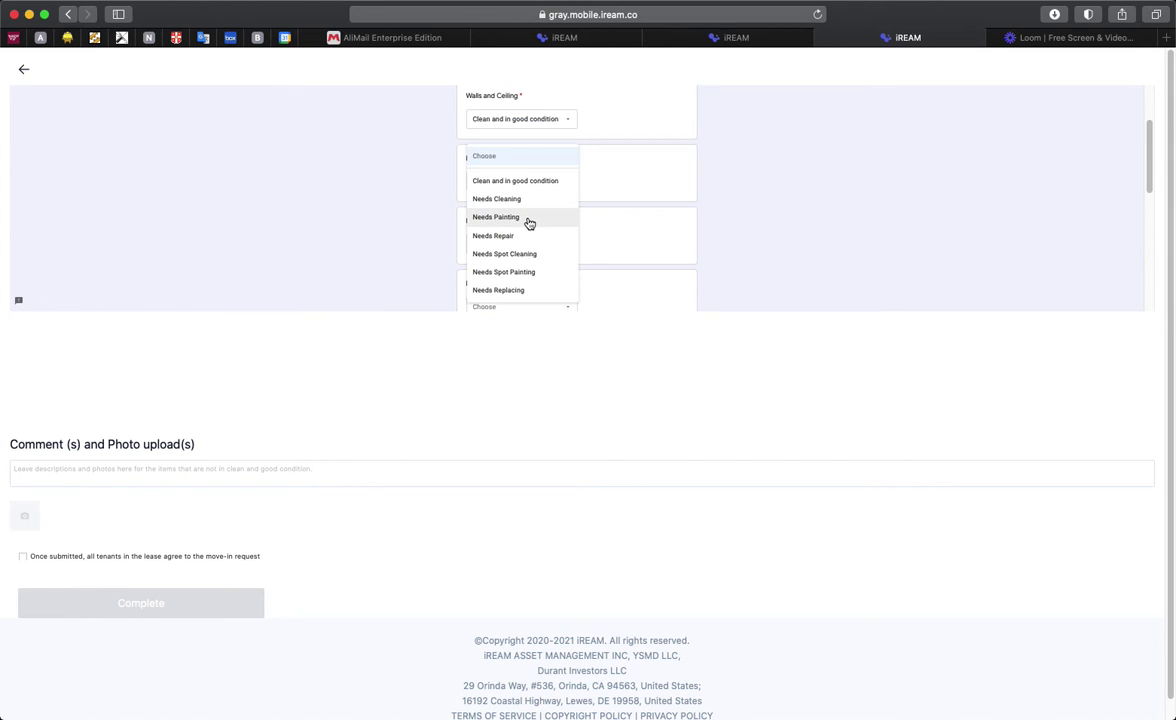
left_click(529, 218)
scroll(585, 260, "down", 2)
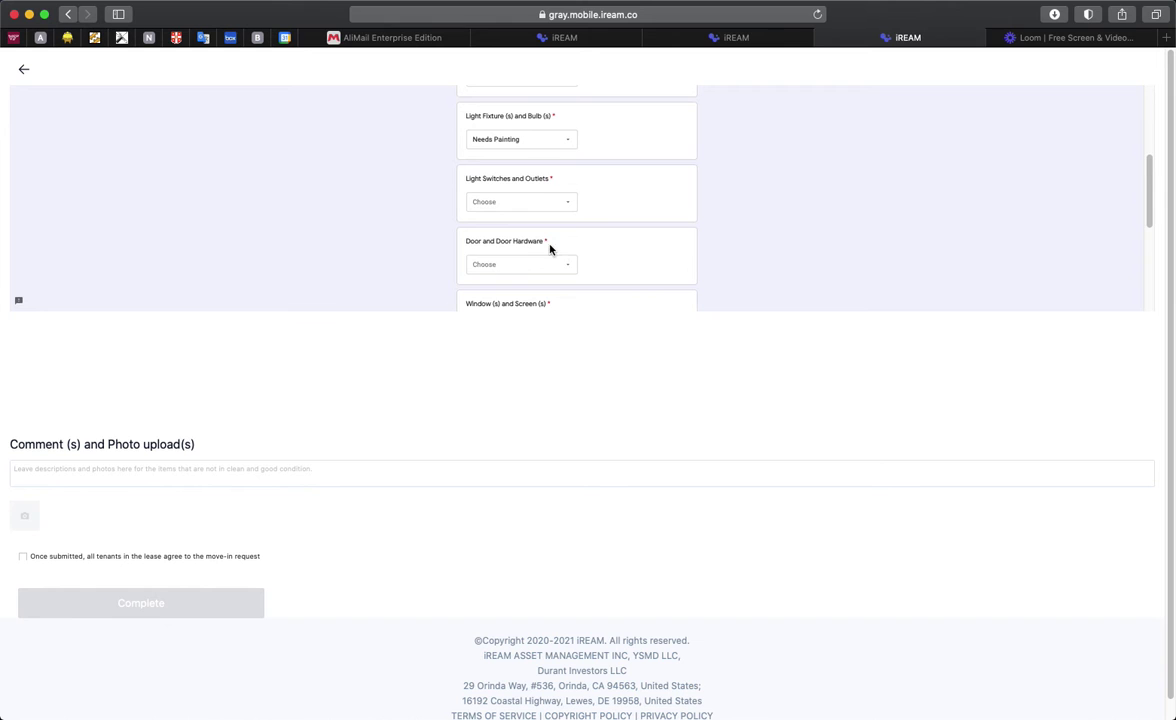
left_click(538, 199)
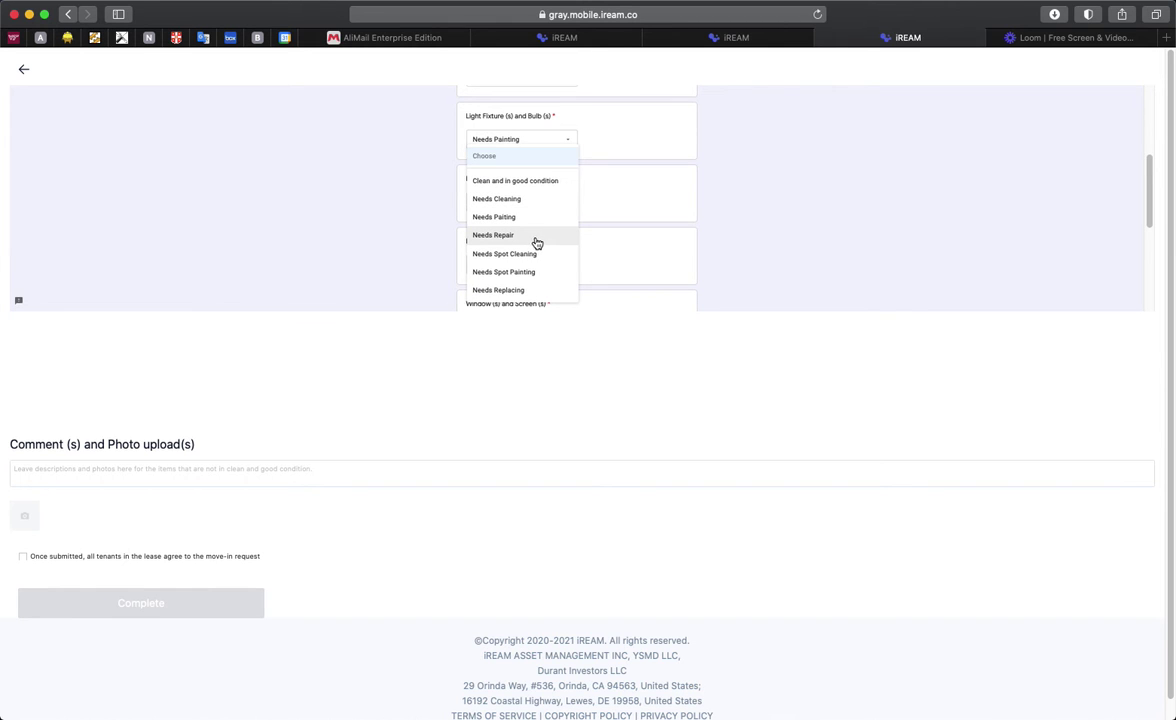
left_click(535, 238)
Step: Rate the Living room door Needs Spot Cleaning, and windows and closet Needs Spot Painting
scroll(596, 248, "down", 1)
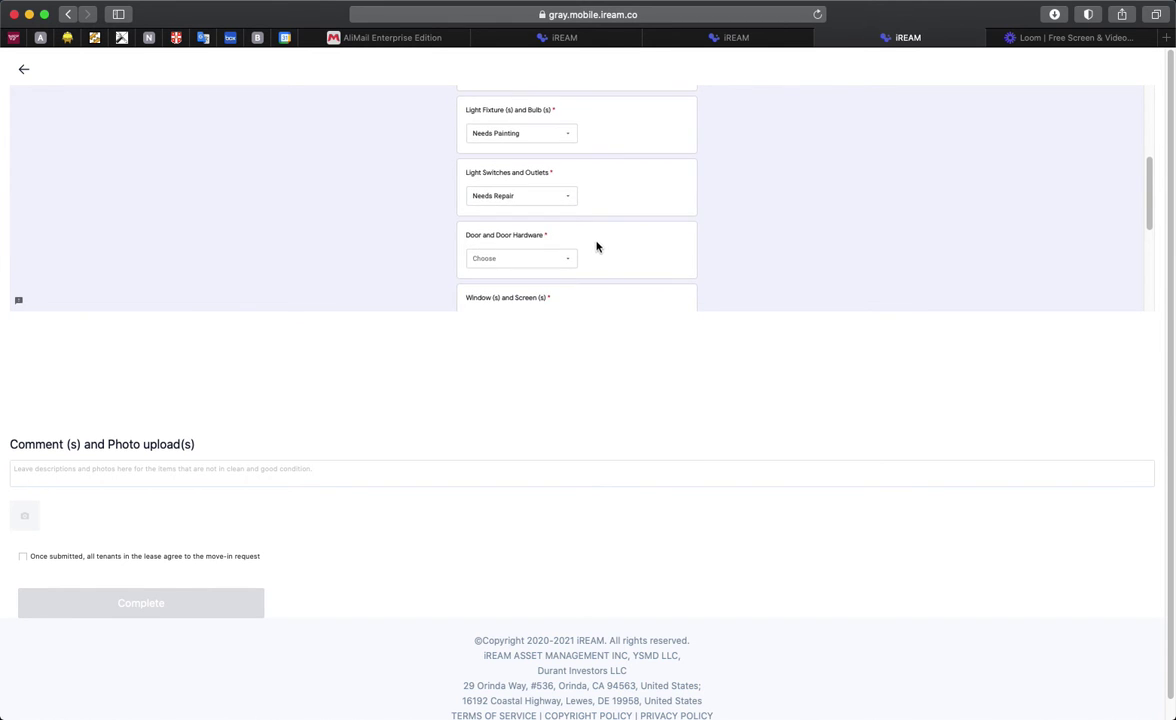
scroll(599, 244, "down", 4)
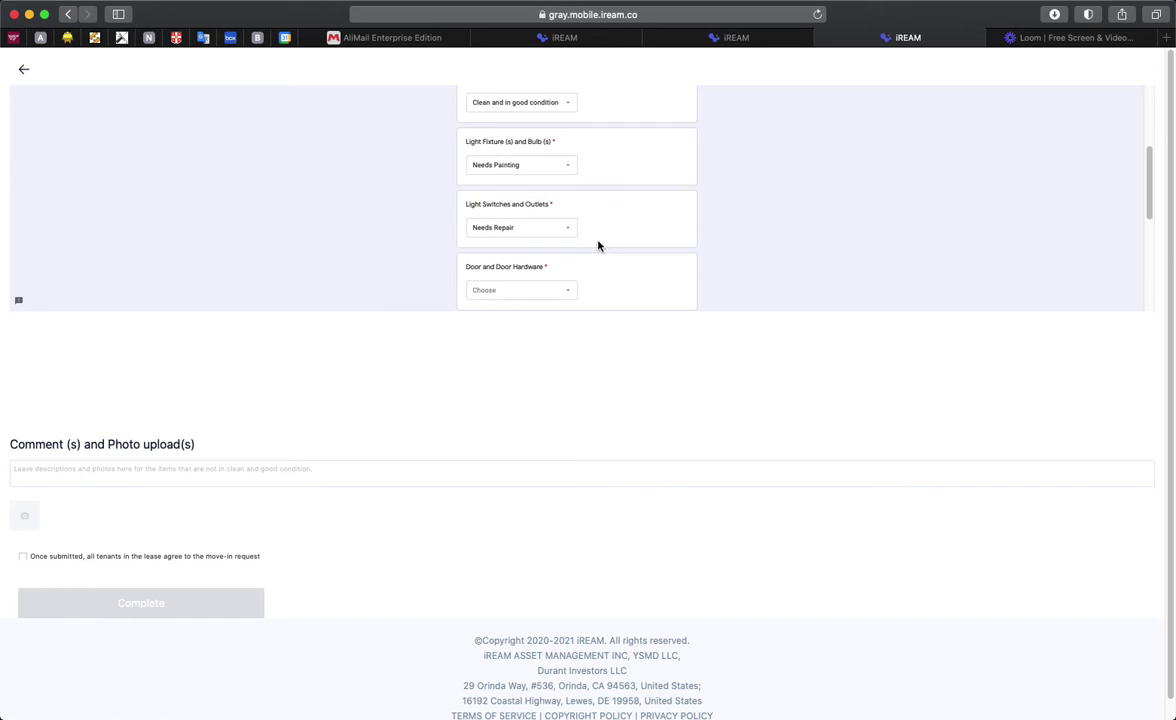
scroll(597, 244, "down", 3)
left_click(543, 233)
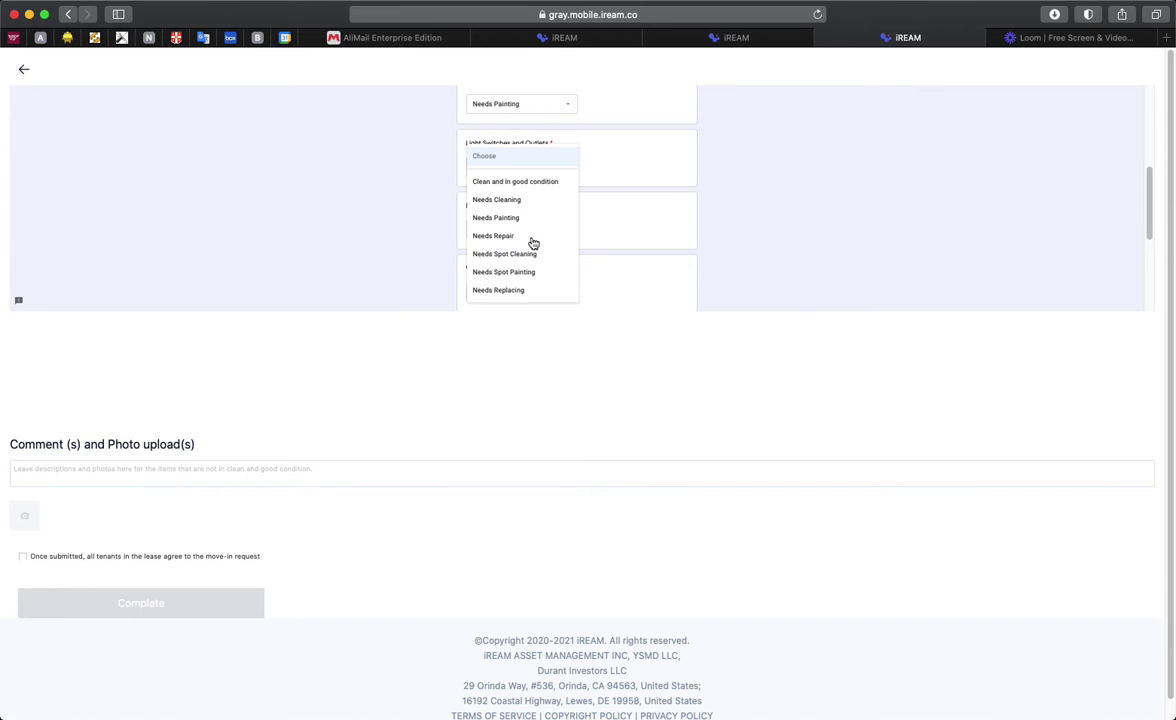
left_click(520, 255)
scroll(619, 235, "down", 3)
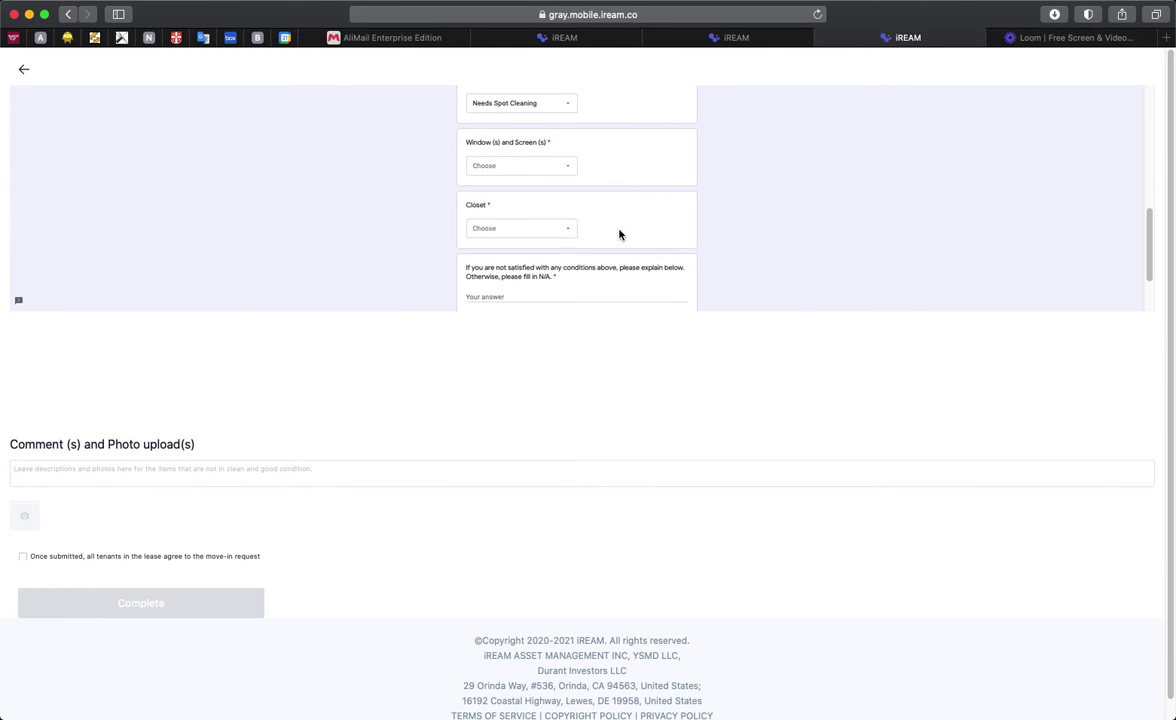
left_click(543, 167)
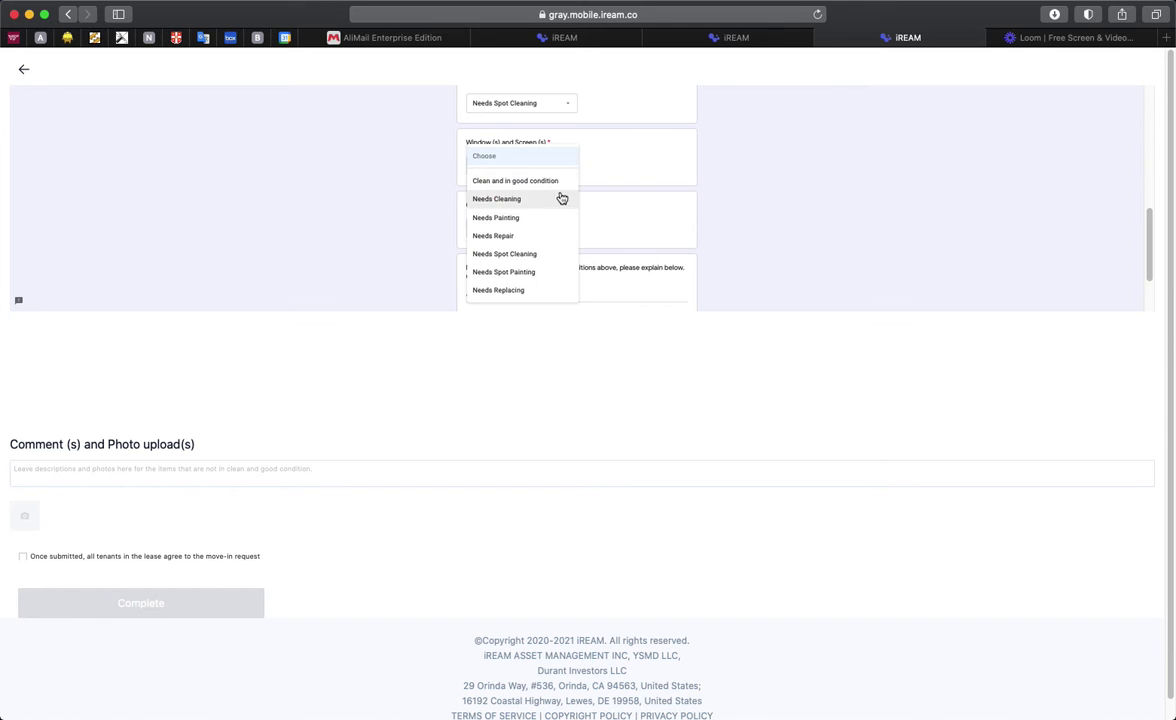
left_click(518, 272)
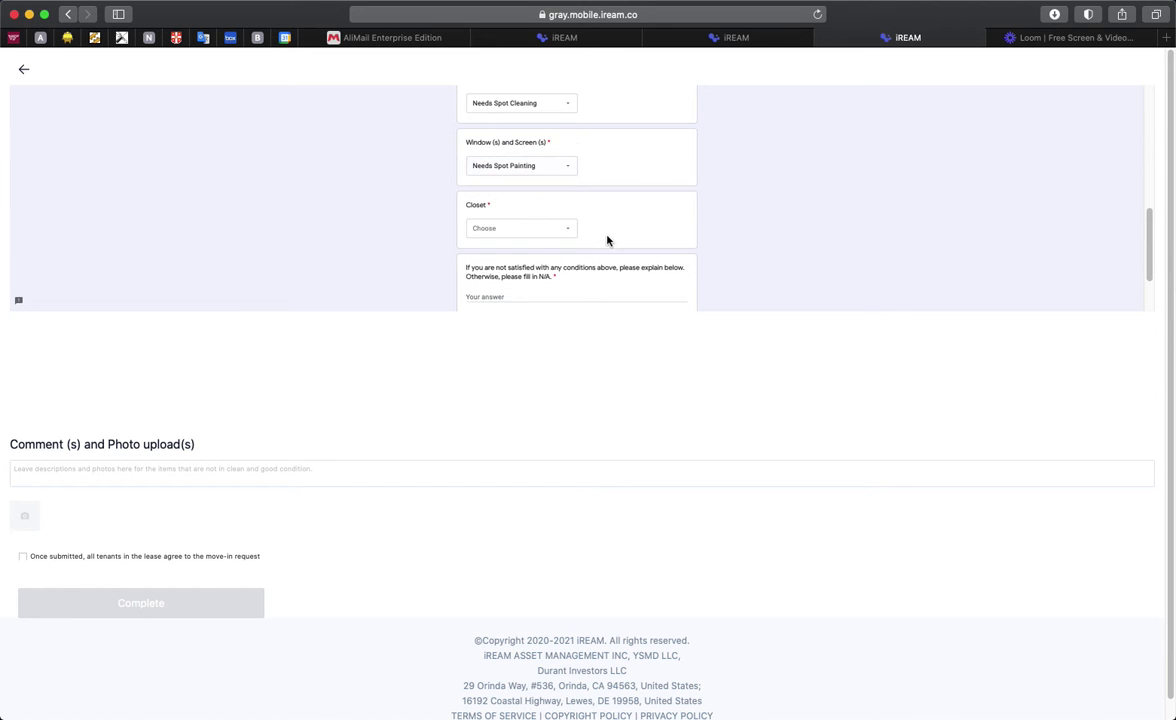
left_click(543, 229)
scroll(534, 287, "down", 2)
left_click(526, 274)
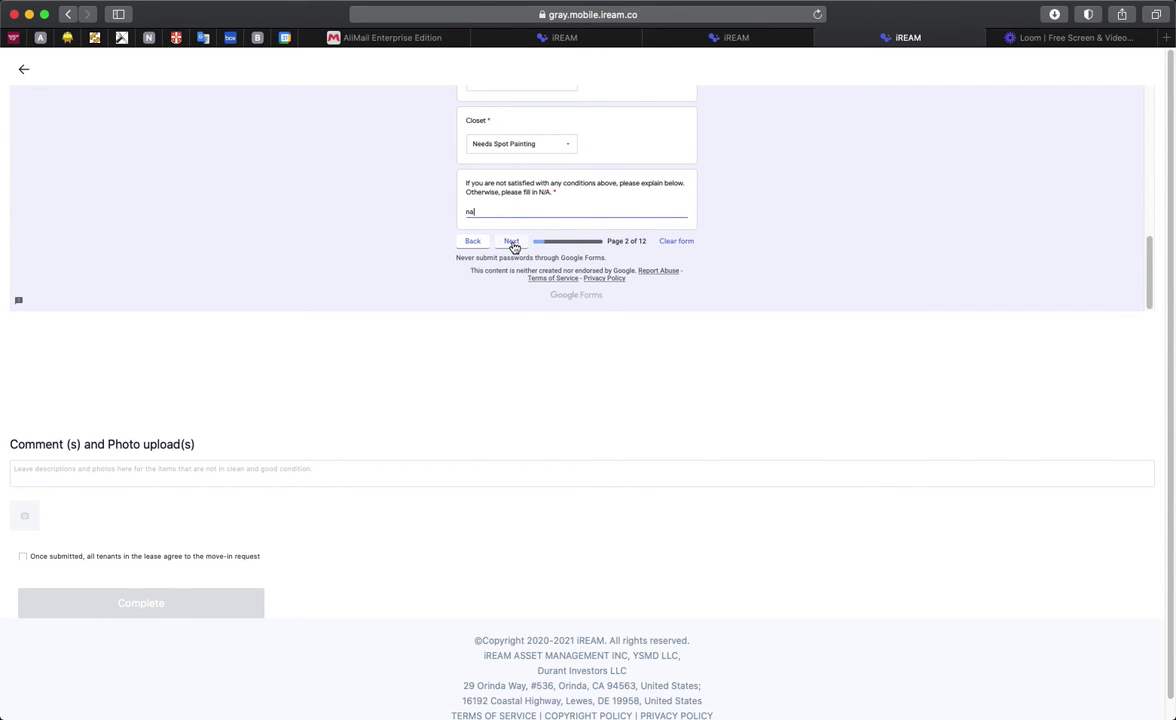
Step: On the Dining Room page, rate walls clean and good, floor Needs Cleaning, light fixtures Needs Repair
key("Return")
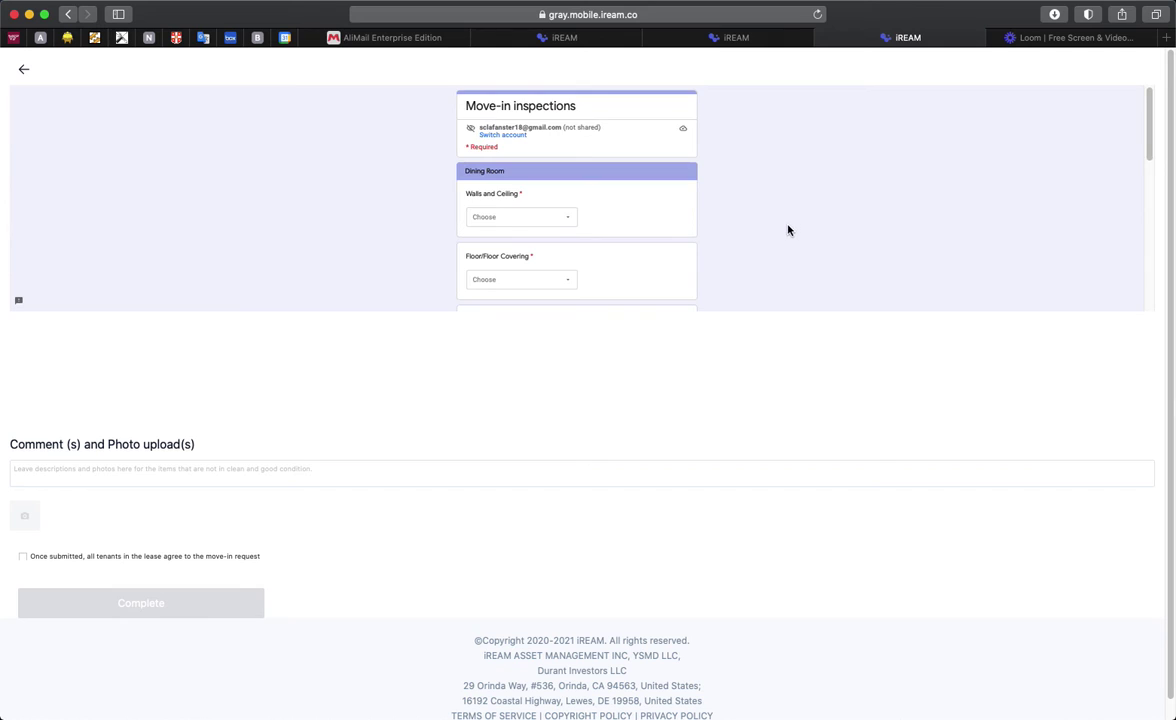
left_click(547, 226)
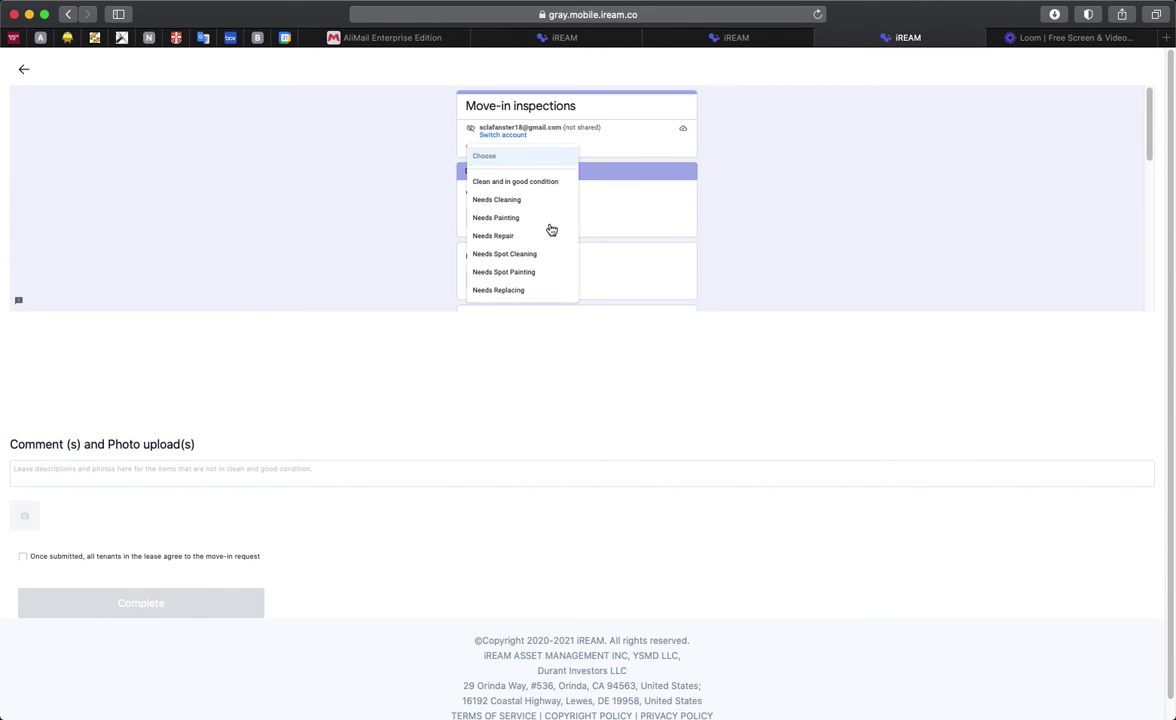
left_click(530, 182)
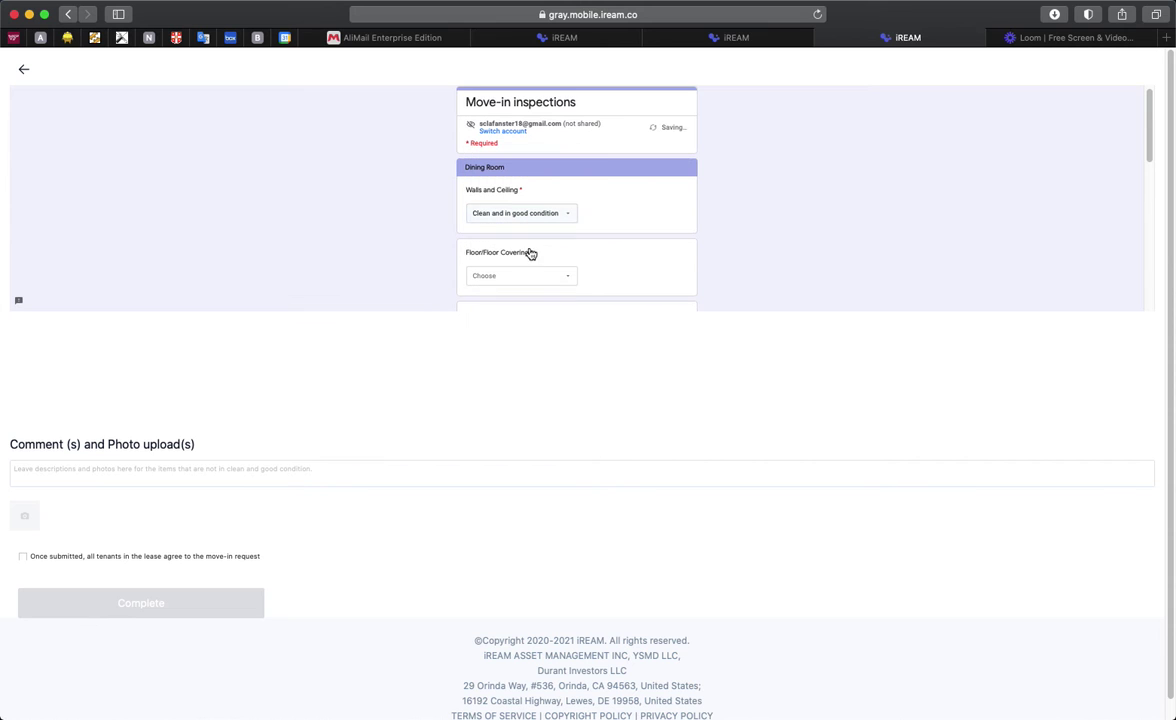
left_click(561, 277)
left_click(520, 200)
scroll(782, 241, "down", 2)
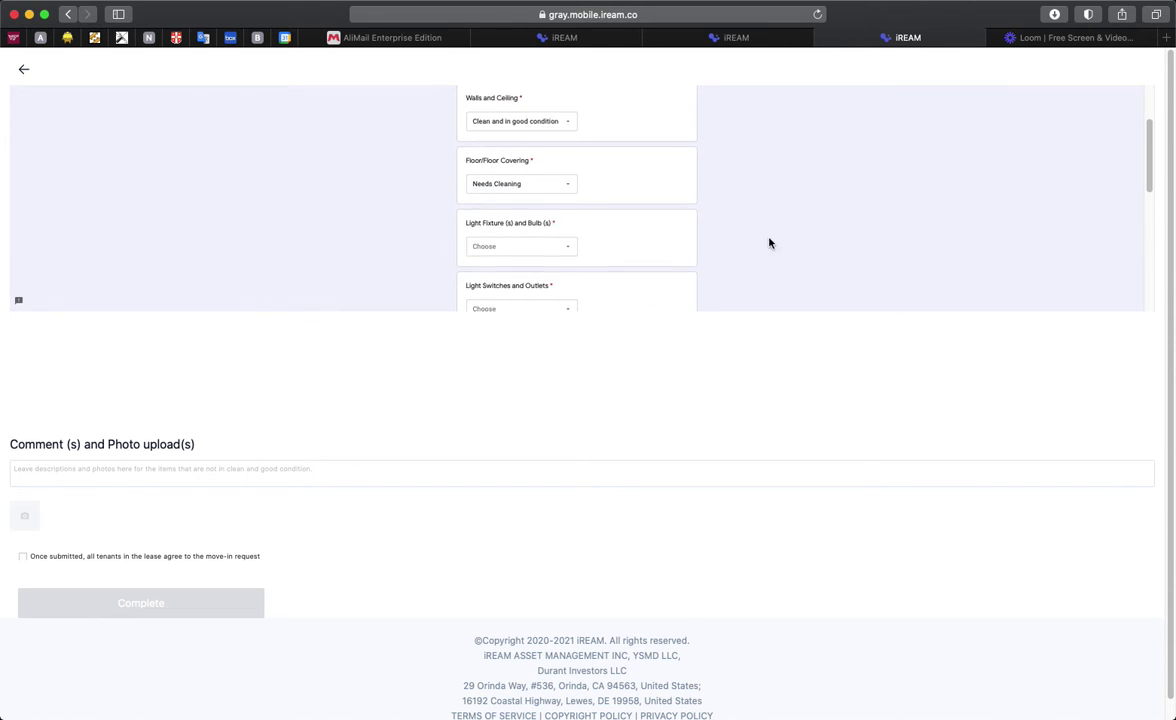
left_click(539, 245)
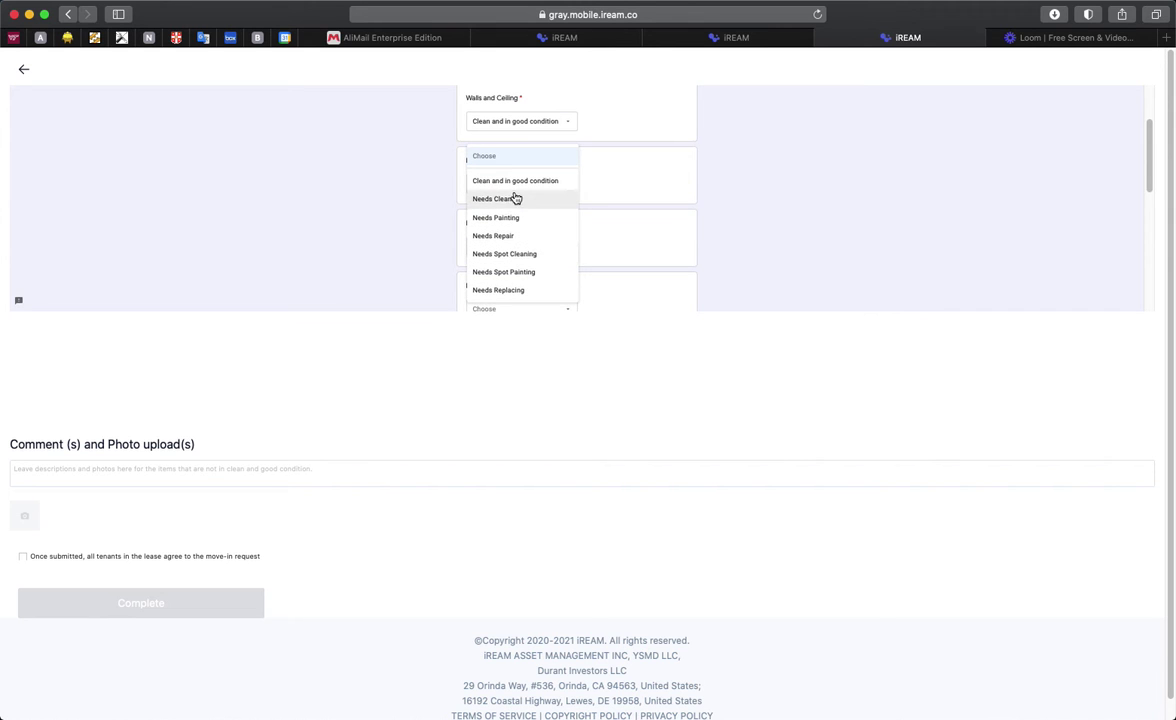
left_click(513, 241)
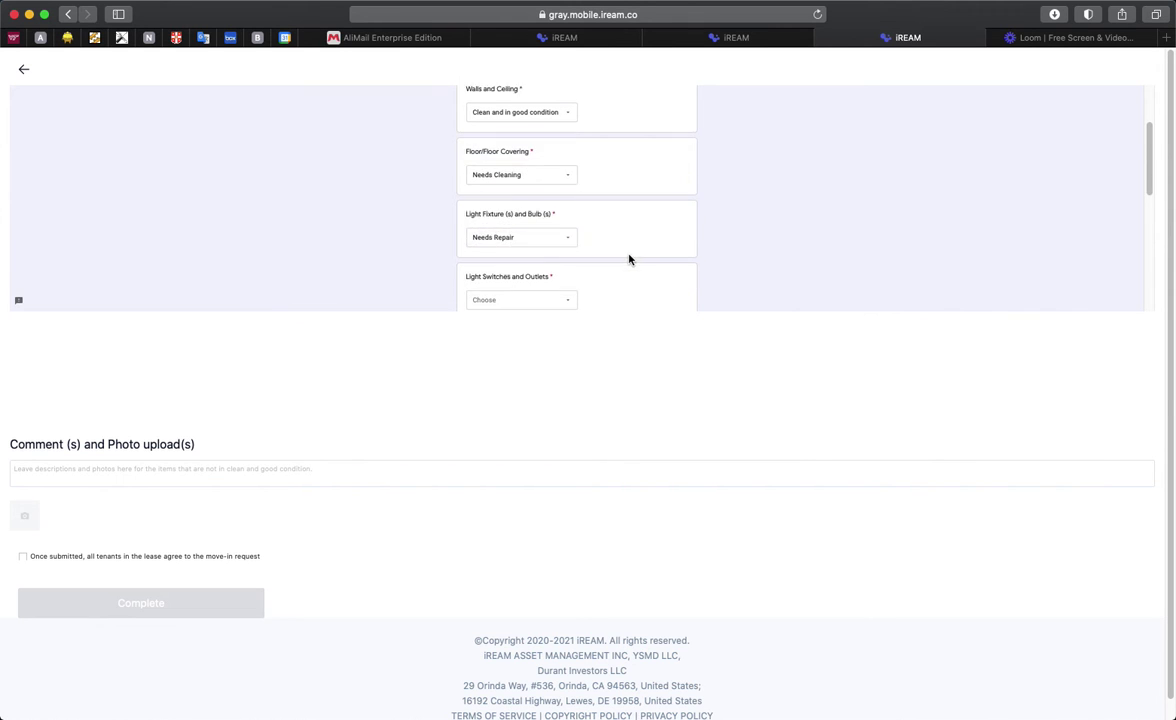
scroll(556, 236, "down", 2)
scroll(708, 233, "up", 2)
scroll(708, 233, "up", 2)
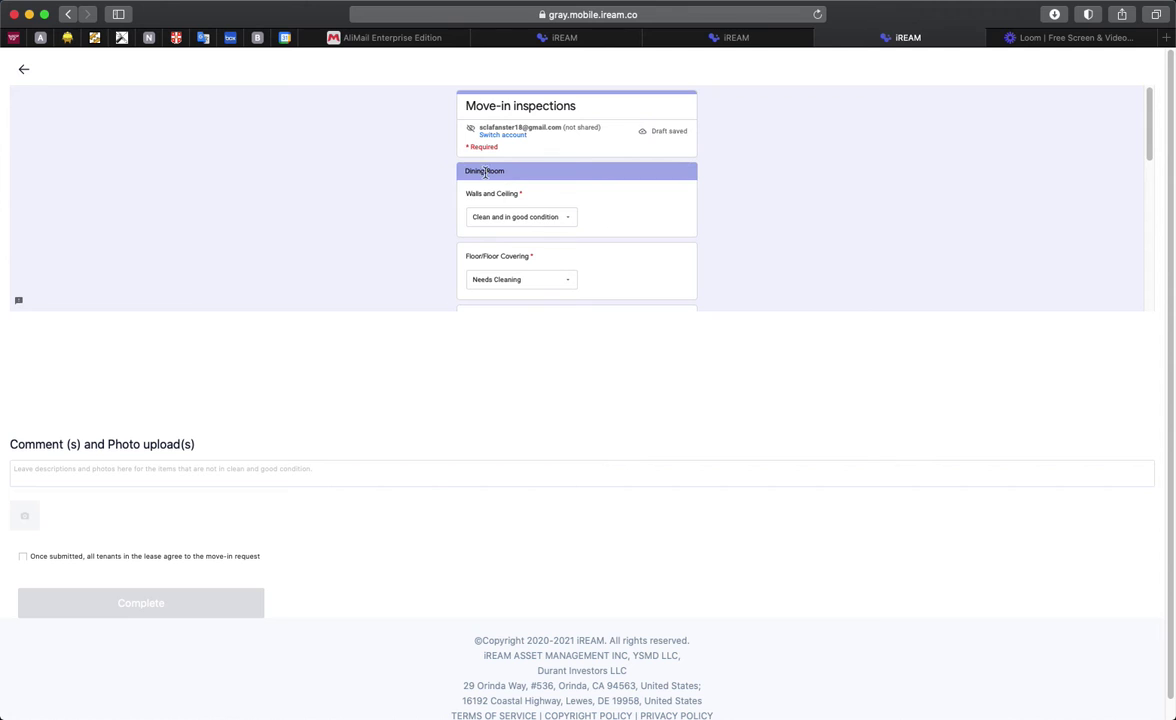
scroll(612, 247, "down", 4)
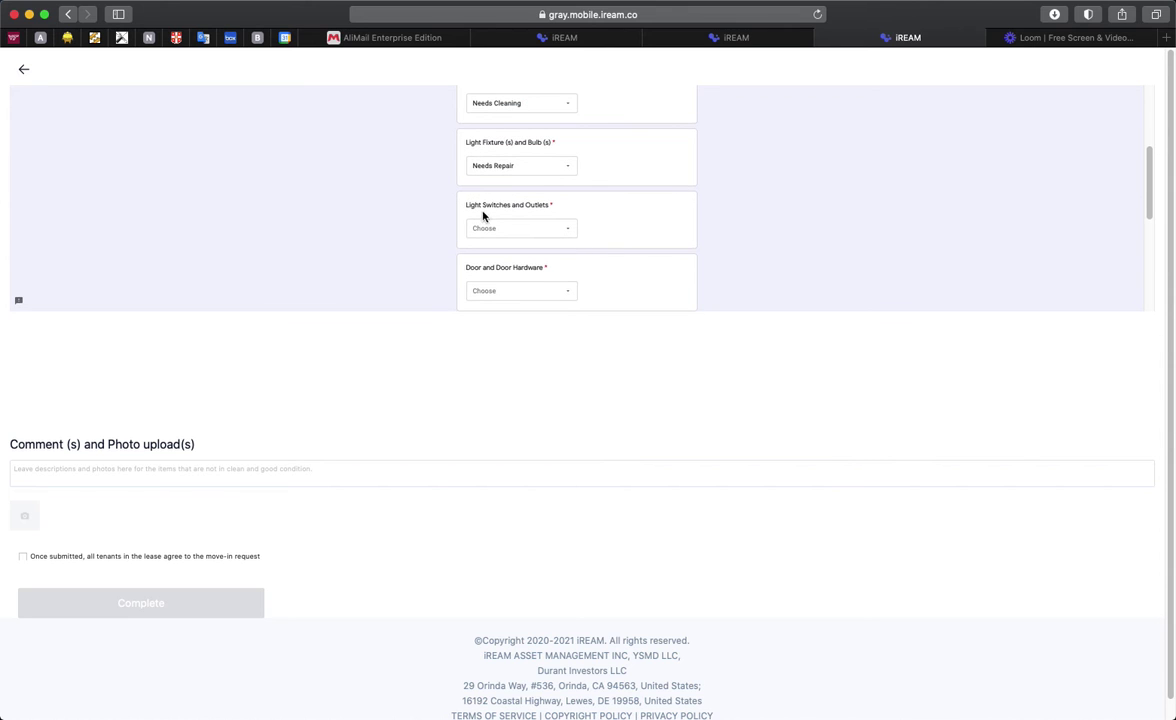
Step: Rate Dining Room switches Needs Repair, door and windows Needs Spot Cleaning, furniture Needs Repair
left_click(538, 230)
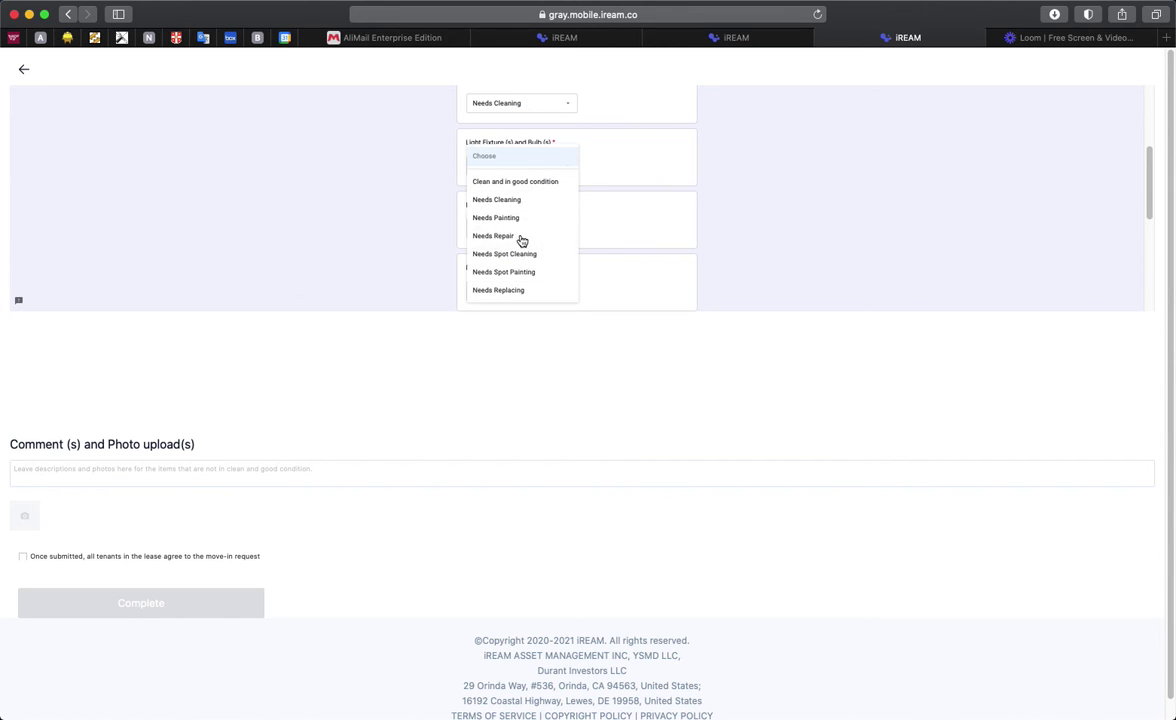
left_click(499, 236)
scroll(604, 236, "down", 1)
left_click(530, 241)
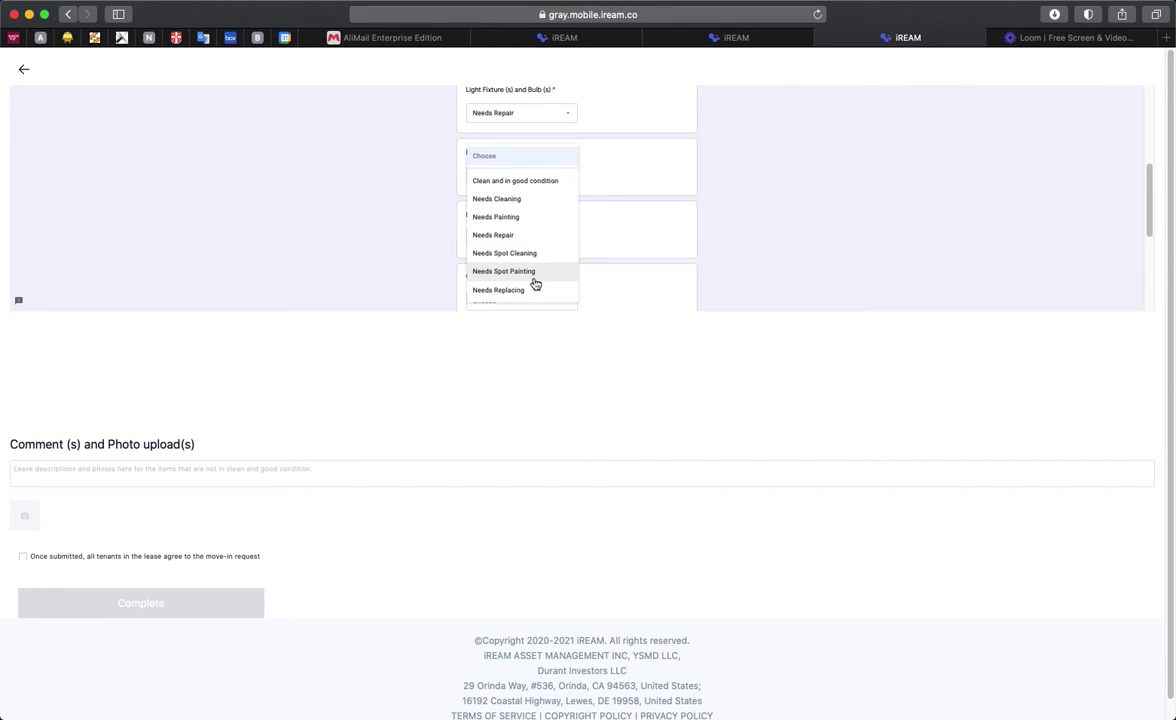
left_click(533, 254)
scroll(624, 257, "down", 2)
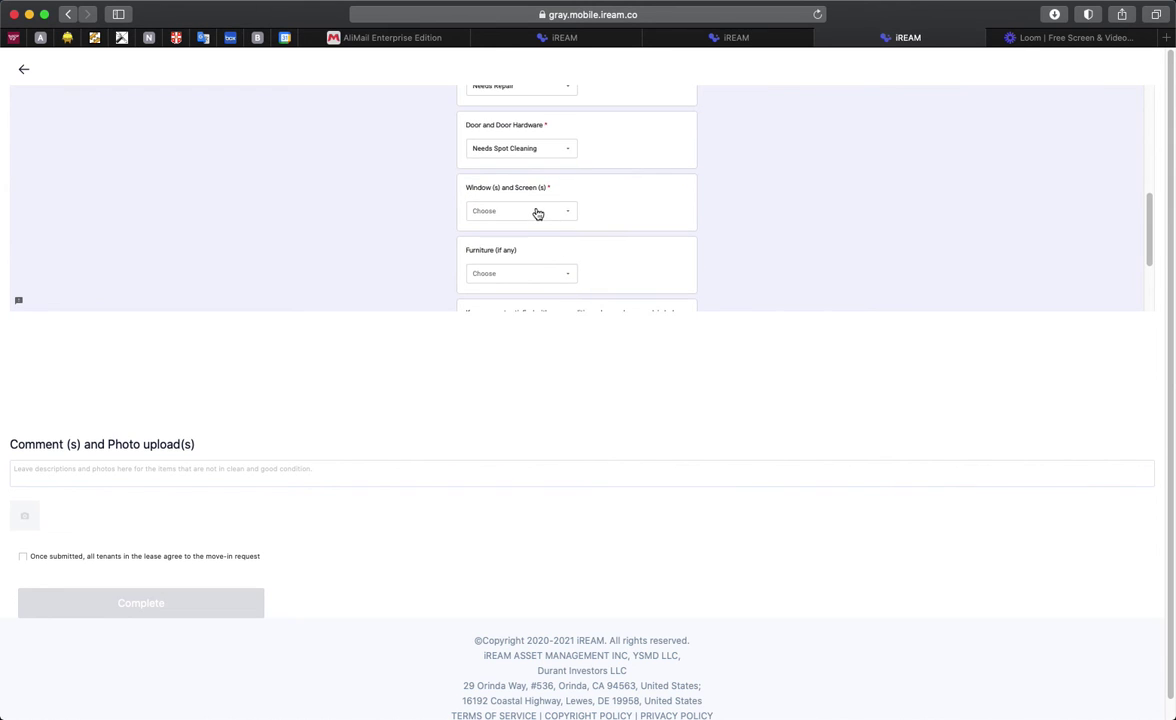
left_click(537, 213)
left_click(528, 255)
scroll(590, 240, "down", 1)
left_click(543, 234)
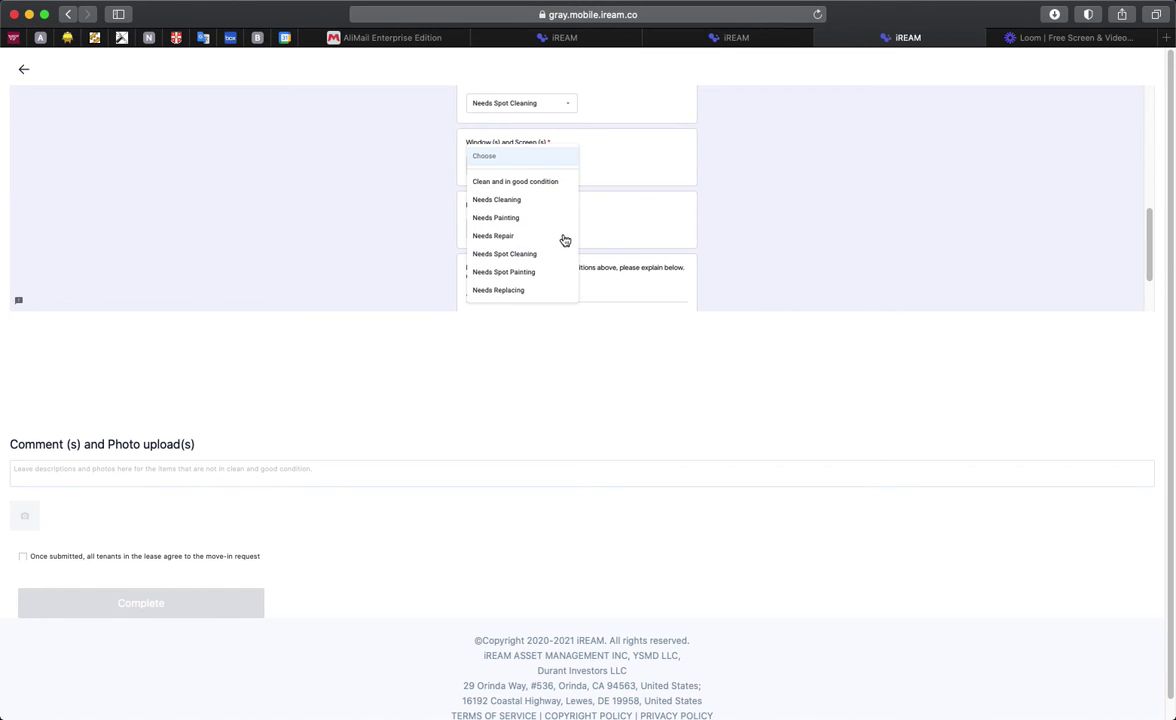
left_click(540, 237)
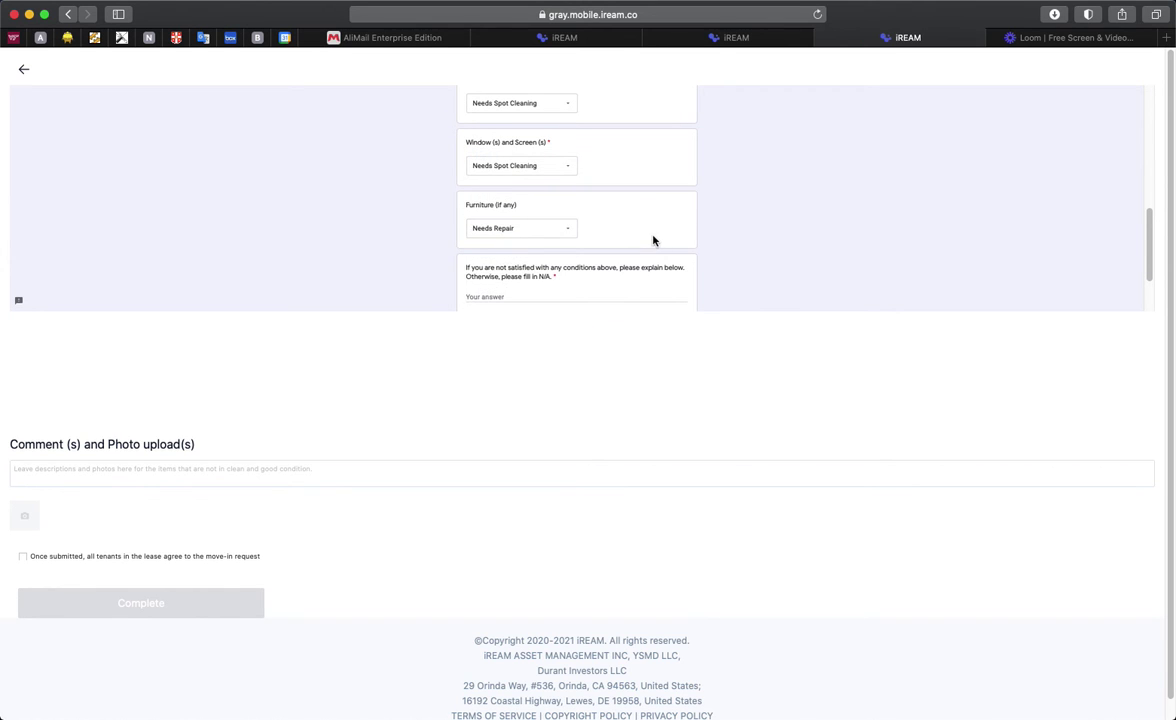
scroll(600, 238, "down", 1)
Step: Answer 'na' to the explanation question and continue to the Kitchen page
left_click(550, 243)
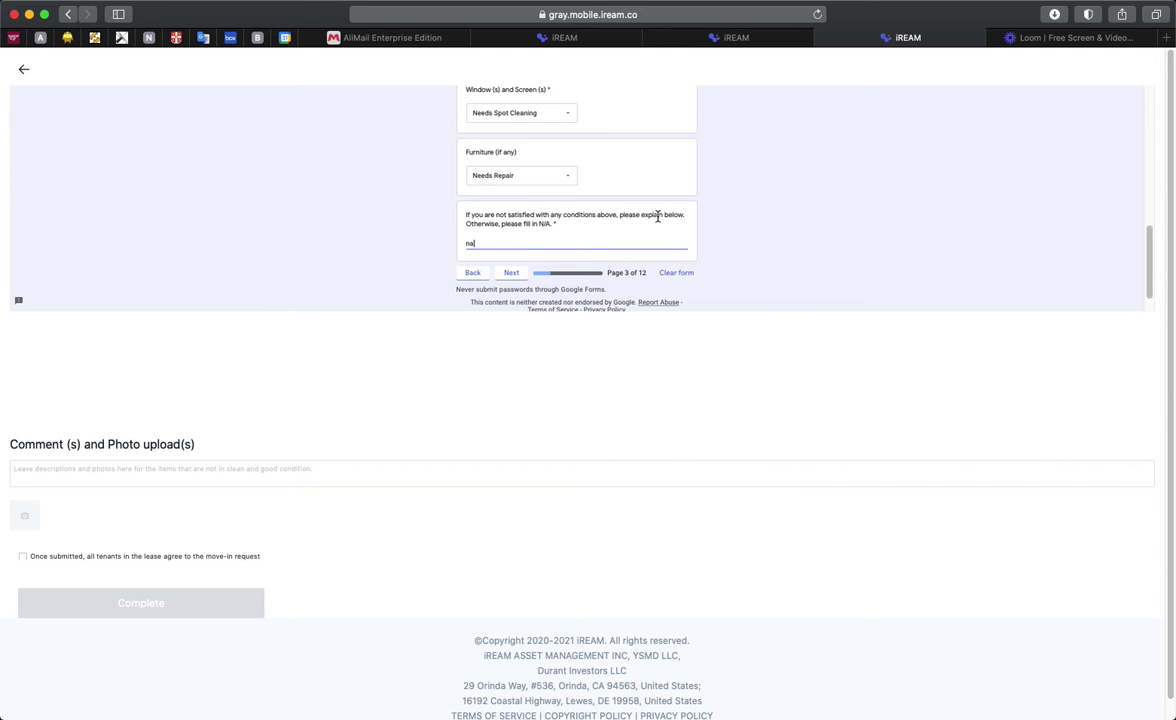
scroll(716, 222, "up", 1)
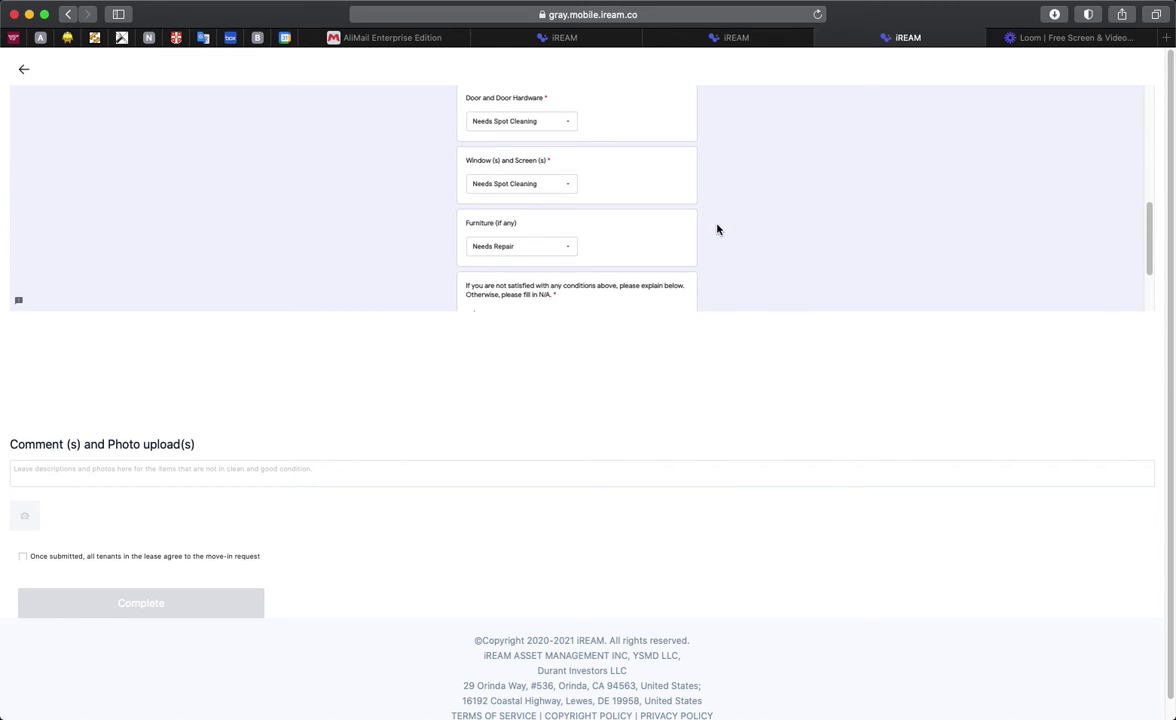
scroll(680, 232, "down", 3)
left_click(513, 225)
left_click(546, 200)
Step: Rate Kitchen walls Needs Repair, floor and counters Needs Spot Painting, sink Needs Painting, drain Needs Spot Cleaning
left_click(526, 217)
left_click(541, 260)
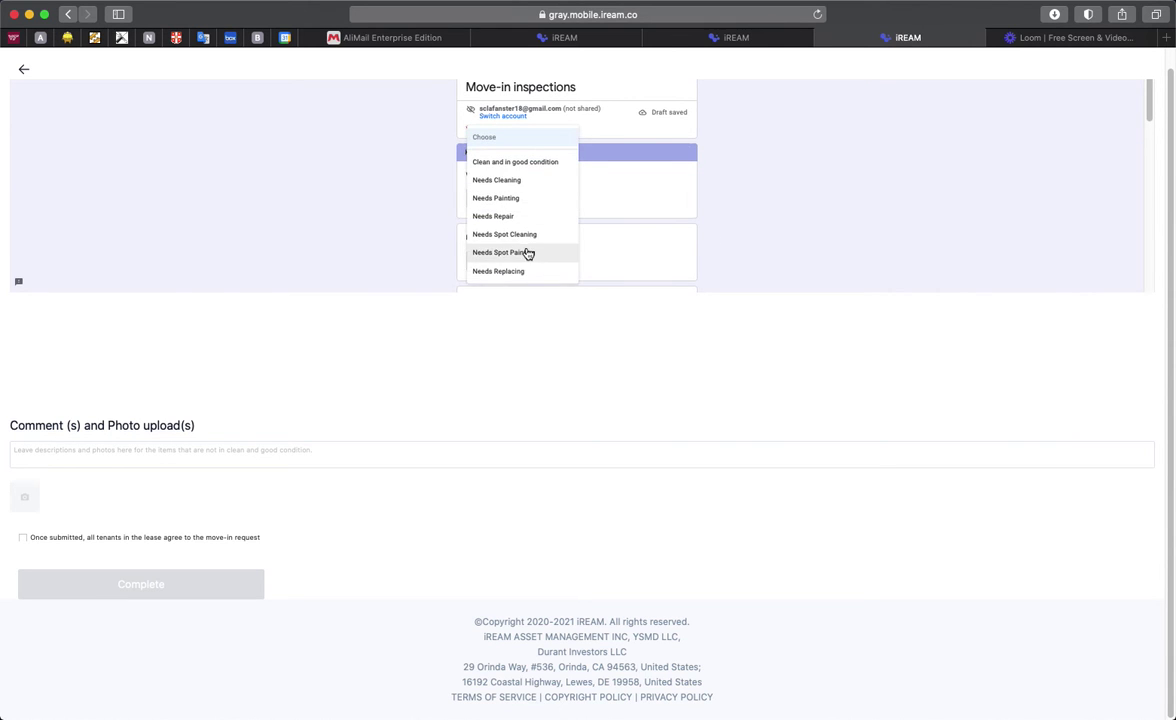
left_click(527, 253)
scroll(675, 231, "down", 2)
left_click(521, 225)
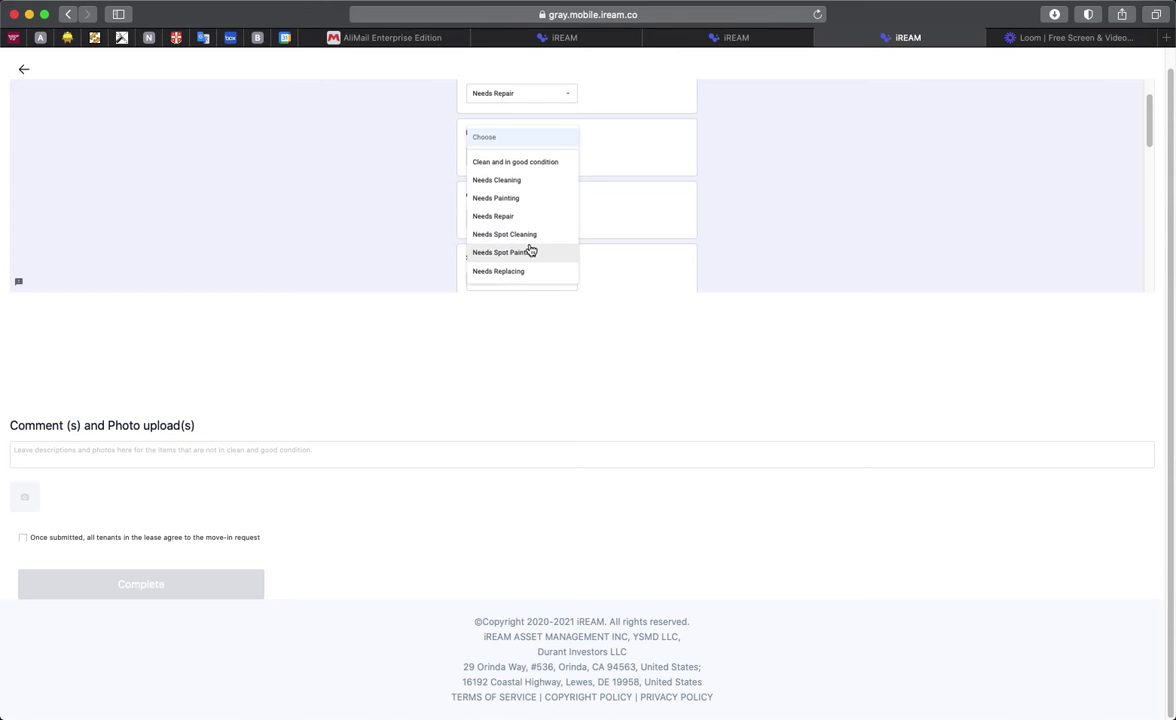
left_click(530, 252)
scroll(542, 244, "down", 2)
left_click(530, 183)
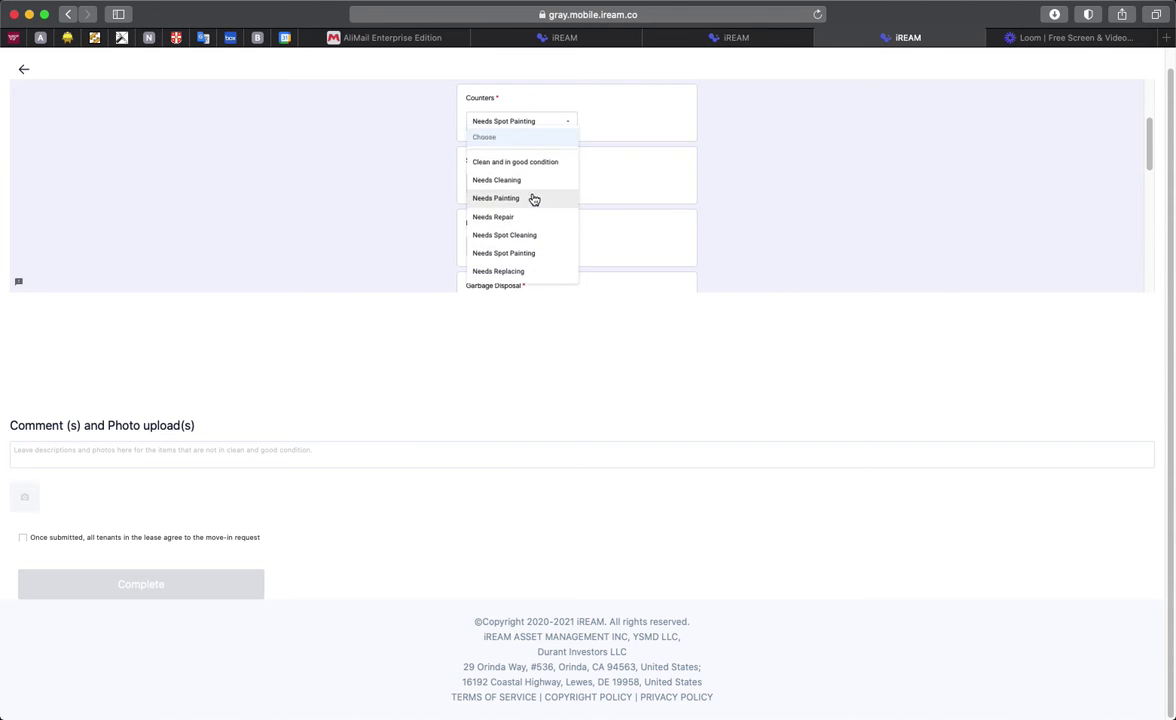
left_click(533, 197)
left_click(546, 242)
left_click(535, 240)
Step: Rate garbage disposal and light fixture Needs Spot Cleaning, light switches and outlets Needs Painting
scroll(667, 223, "down", 2)
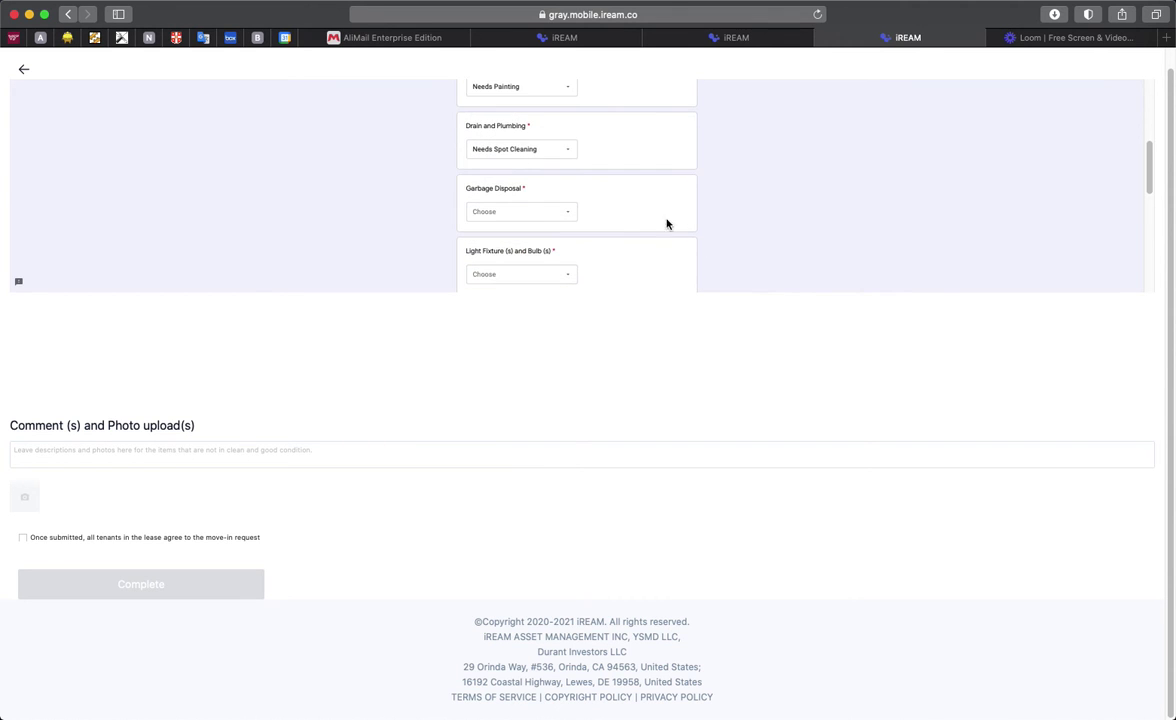
left_click(533, 214)
left_click(535, 234)
scroll(700, 224, "down", 2)
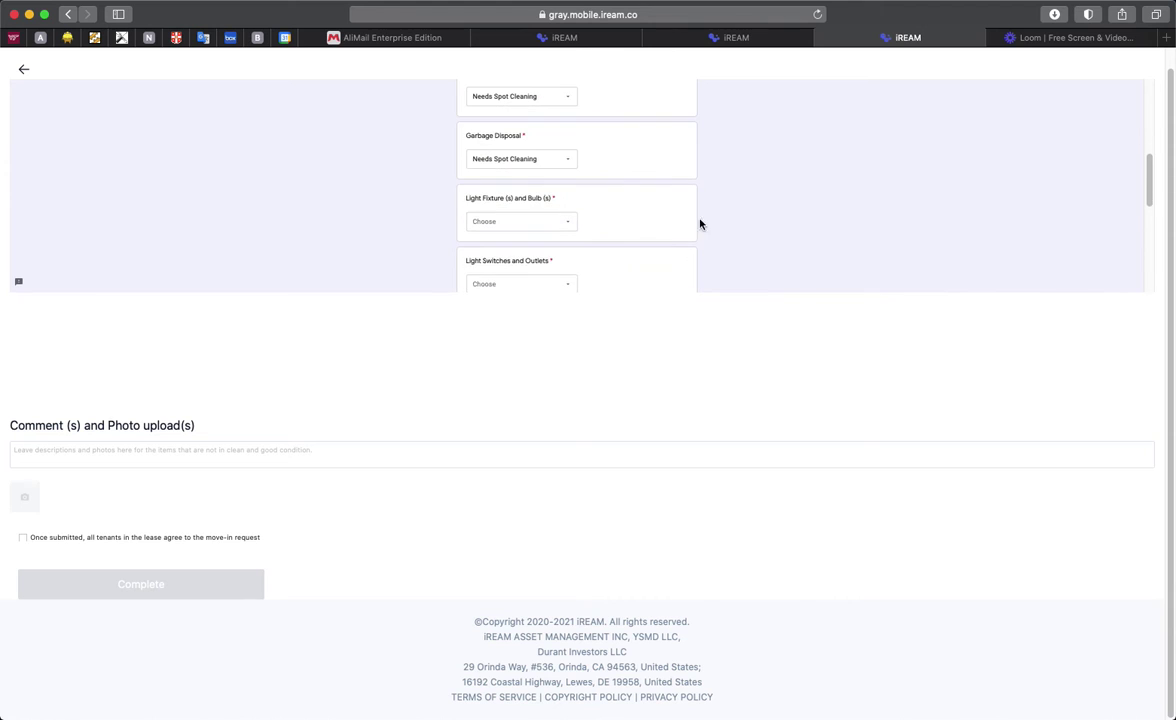
left_click(543, 224)
left_click(537, 236)
scroll(622, 234, "down", 2)
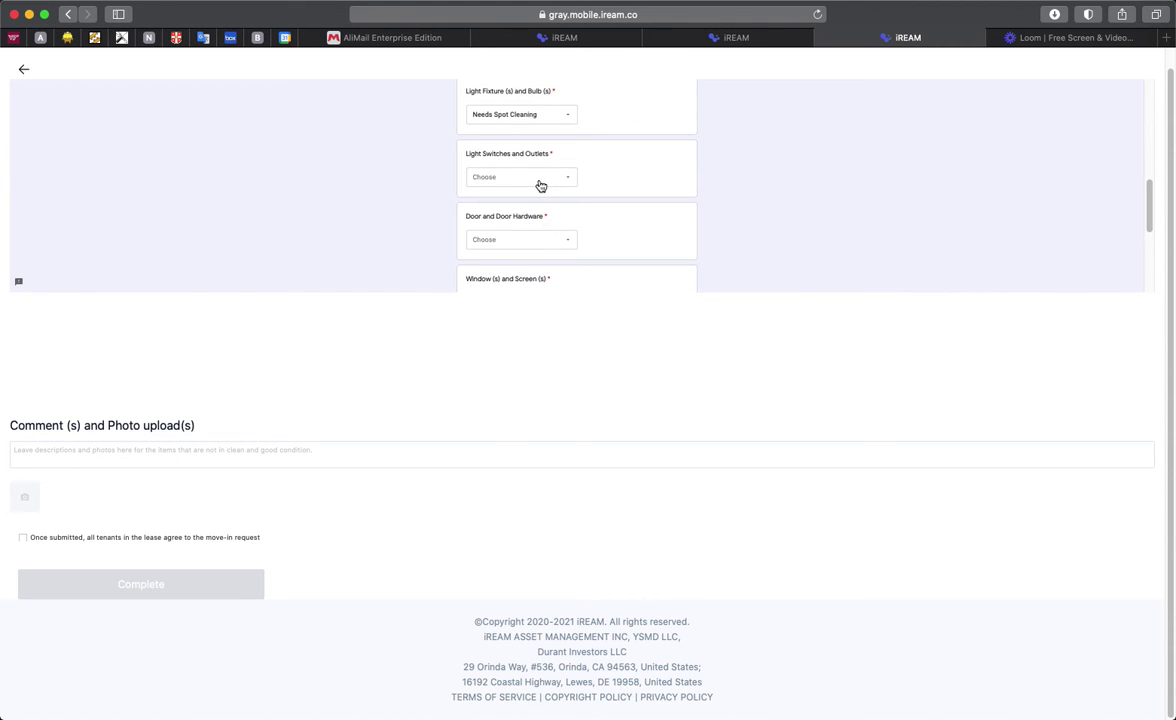
left_click(540, 182)
left_click(520, 200)
Step: Rate the Kitchen door Needs Spot Painting, windows Needs Repair, cabinets Needs Spot Painting
left_click(522, 242)
left_click(520, 253)
scroll(648, 211, "down", 2)
left_click(545, 194)
left_click(525, 216)
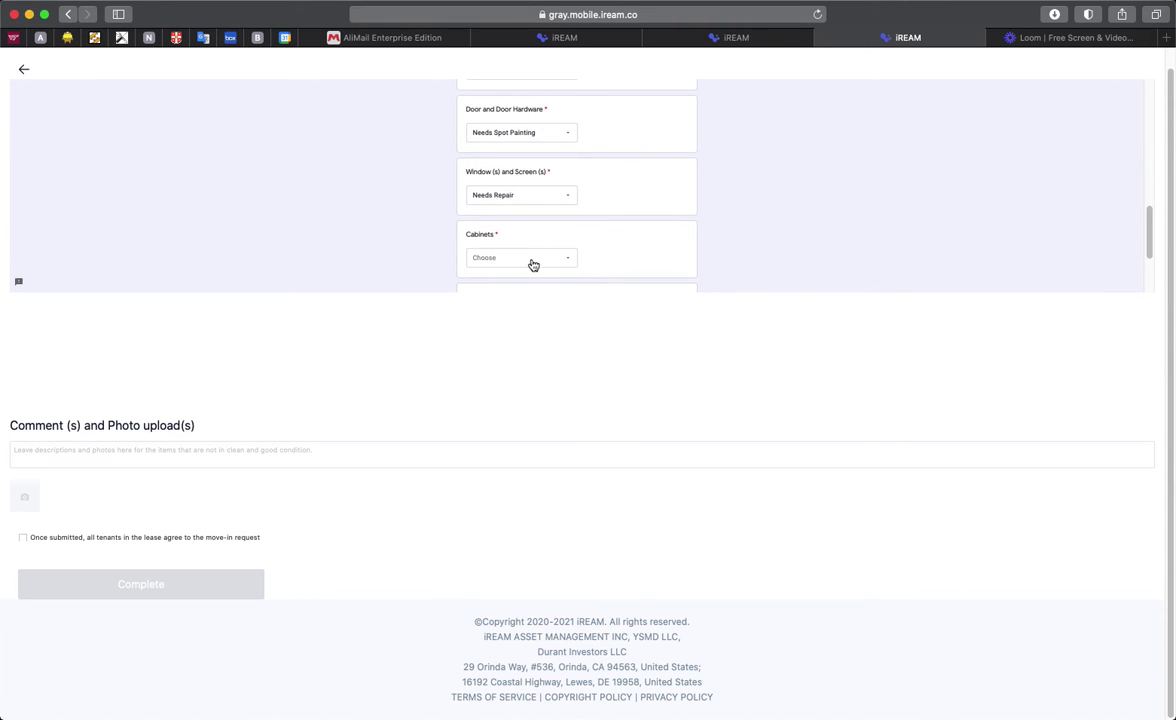
left_click(533, 262)
scroll(530, 218, "down", 1)
left_click(535, 249)
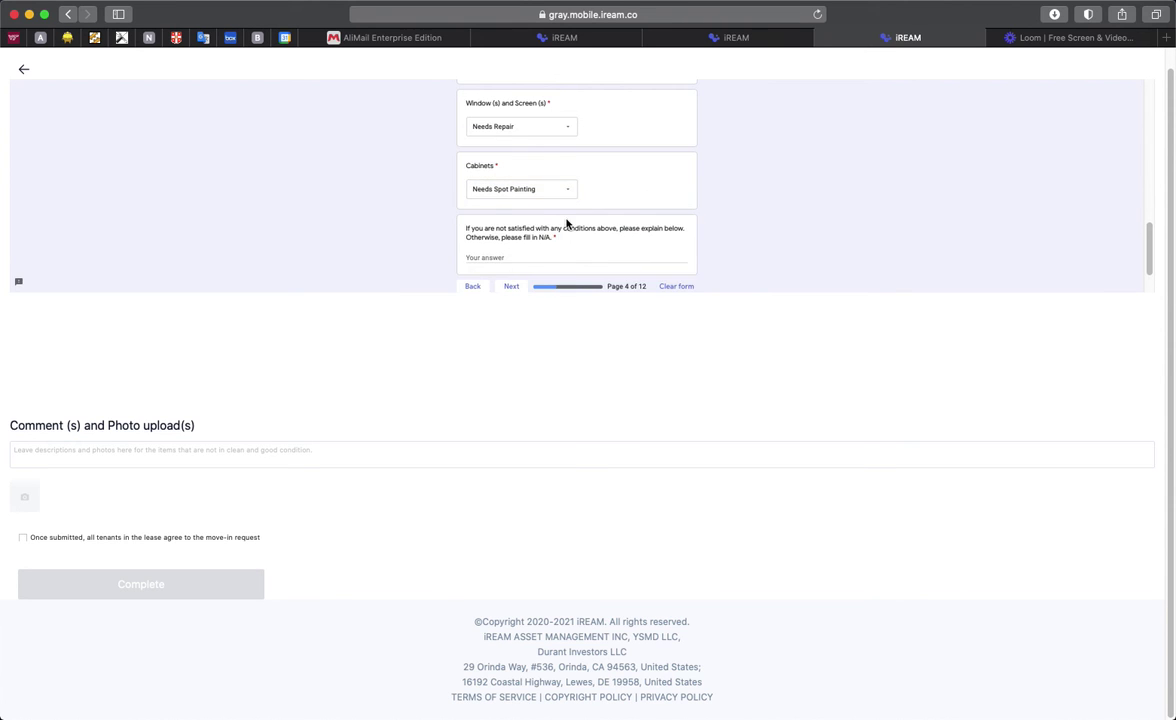
scroll(540, 232, "down", 1)
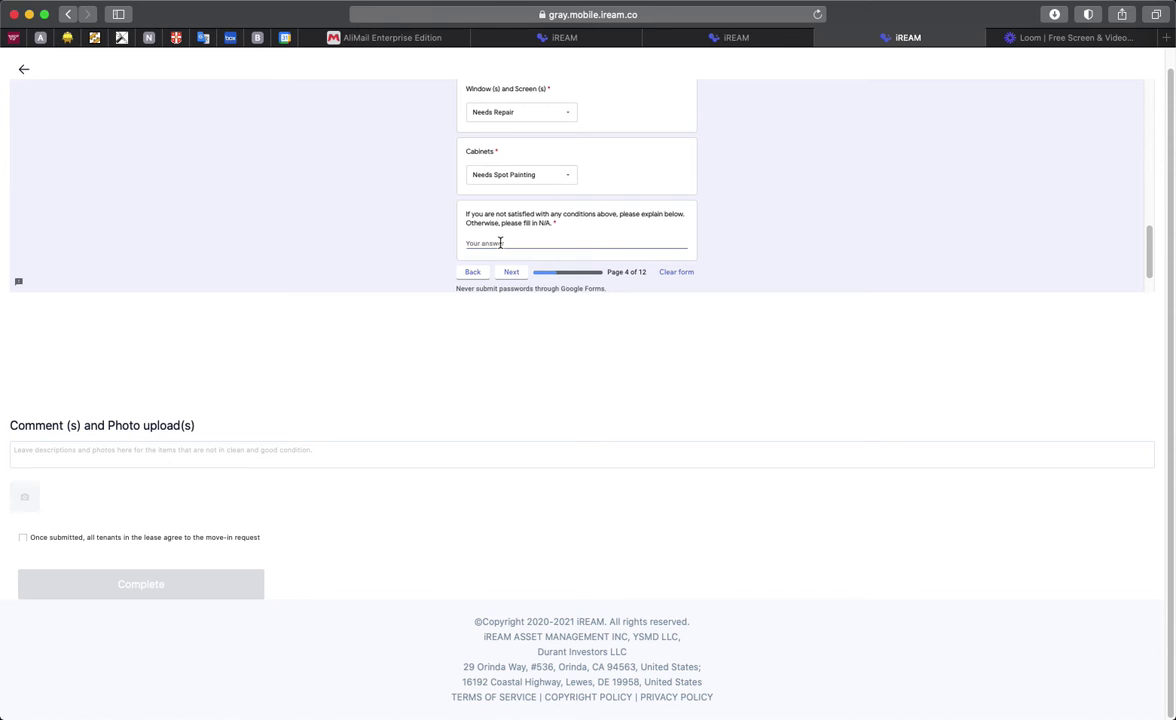
Step: On the Appliances page, rate Stove, Range Hood and Refrigerator Needs Repair, Dishwasher Needs Spot Cleaning
key("Return")
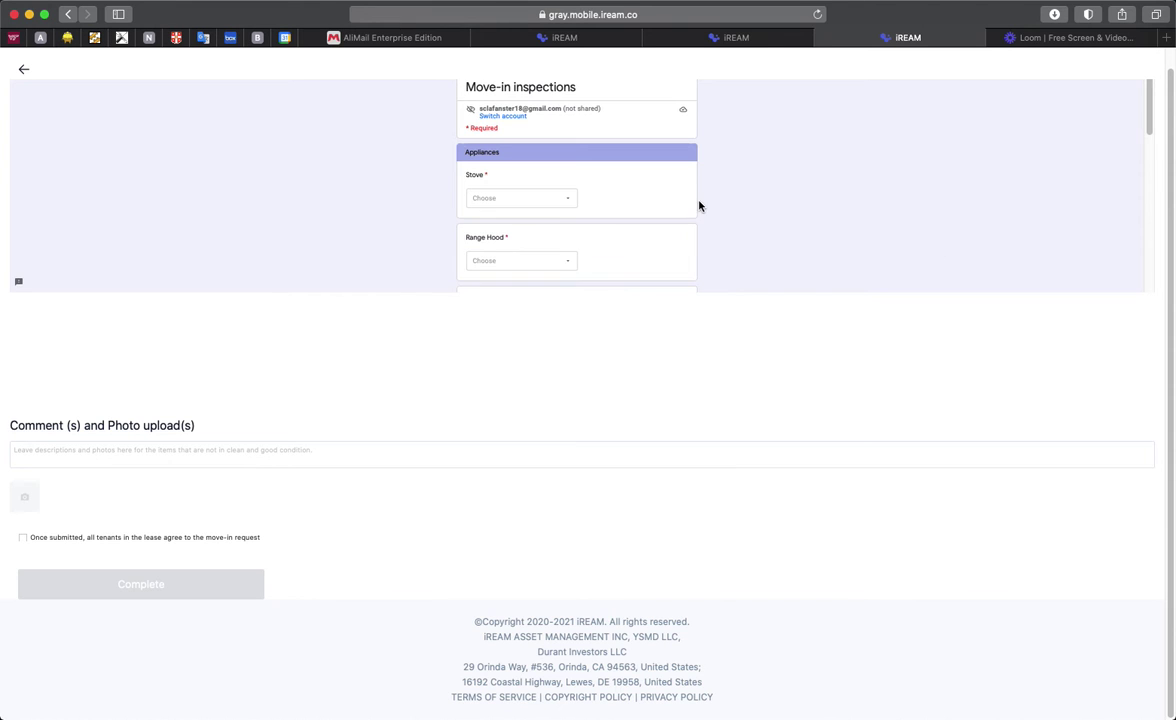
left_click(567, 205)
left_click(579, 219)
left_click(520, 261)
left_click(516, 216)
scroll(728, 213, "down", 2)
left_click(529, 224)
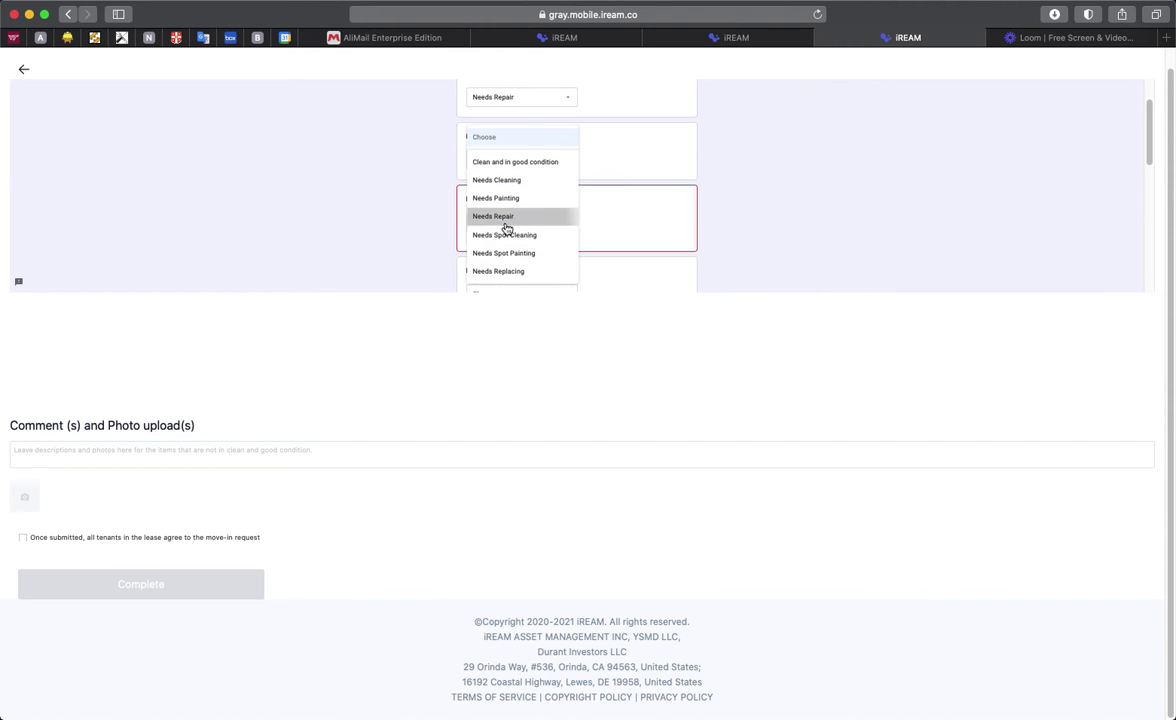
left_click(505, 218)
scroll(811, 221, "down", 2)
left_click(567, 190)
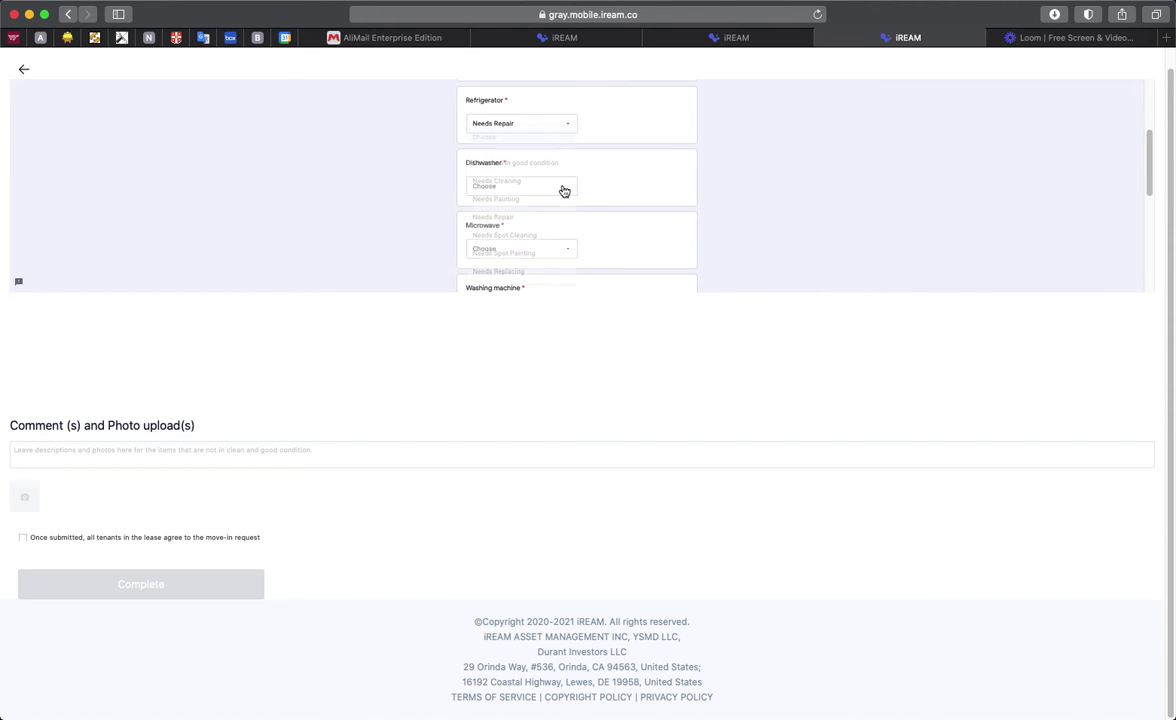
left_click(499, 234)
Step: Rate Microwave Needs Spot Painting, Washing machine and Dryer Needs Spot Cleaning, Light Switches Needs Painting
scroll(656, 203, "down", 2)
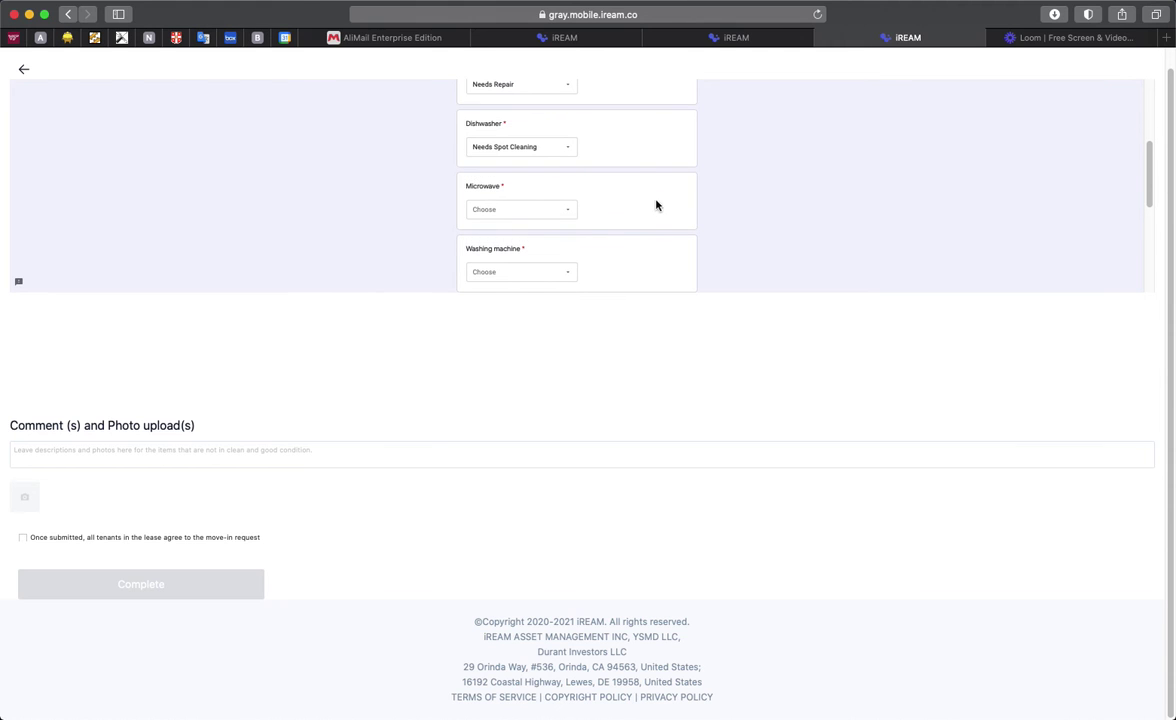
left_click(531, 215)
left_click(520, 252)
scroll(722, 200, "down", 2)
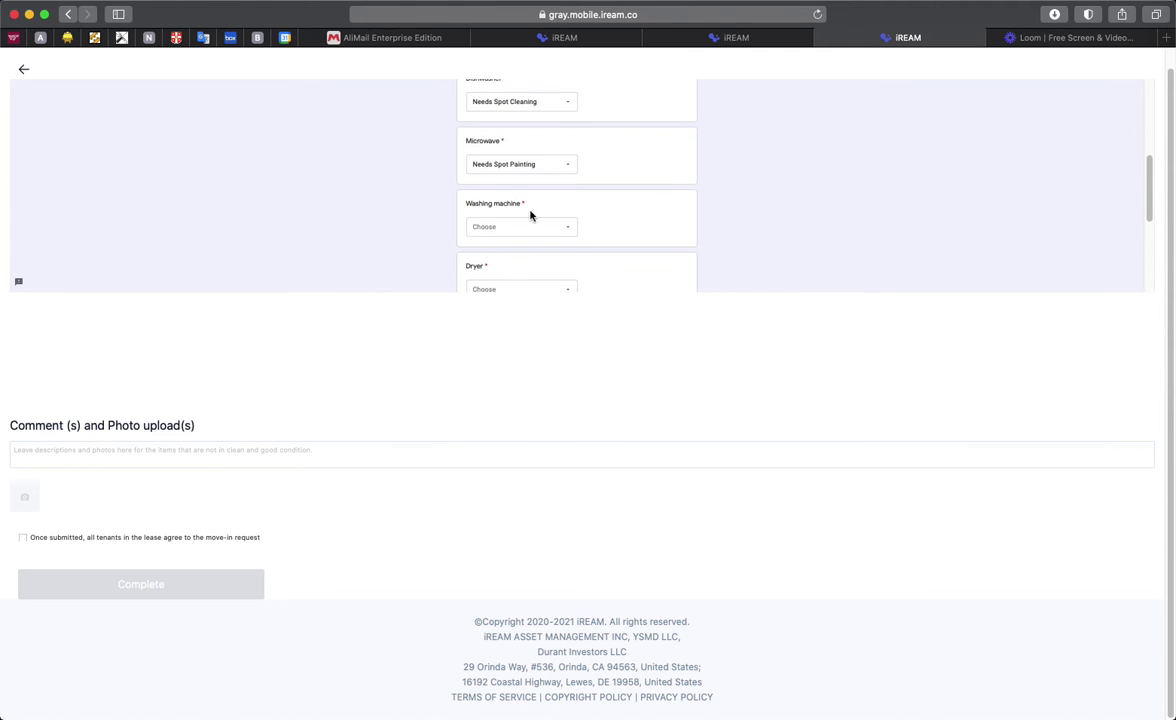
left_click(531, 222)
left_click(572, 236)
scroll(770, 233, "down", 2)
scroll(770, 233, "down", 2)
left_click(535, 234)
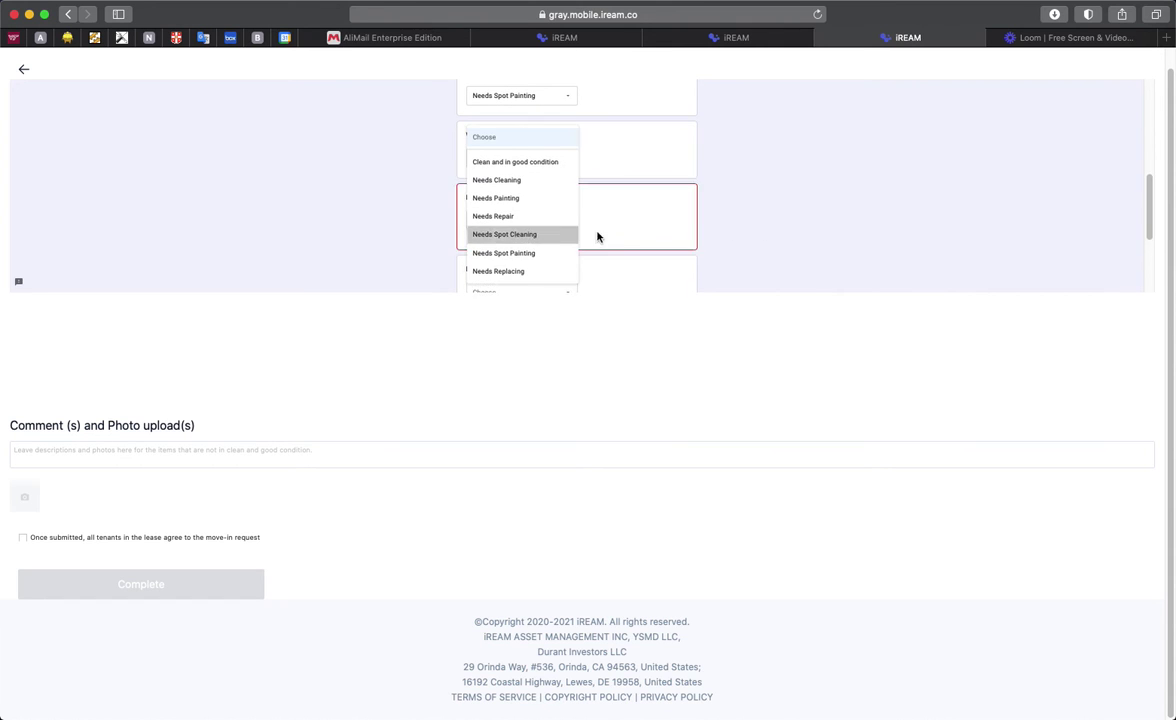
scroll(761, 207, "down", 5)
left_click(583, 173)
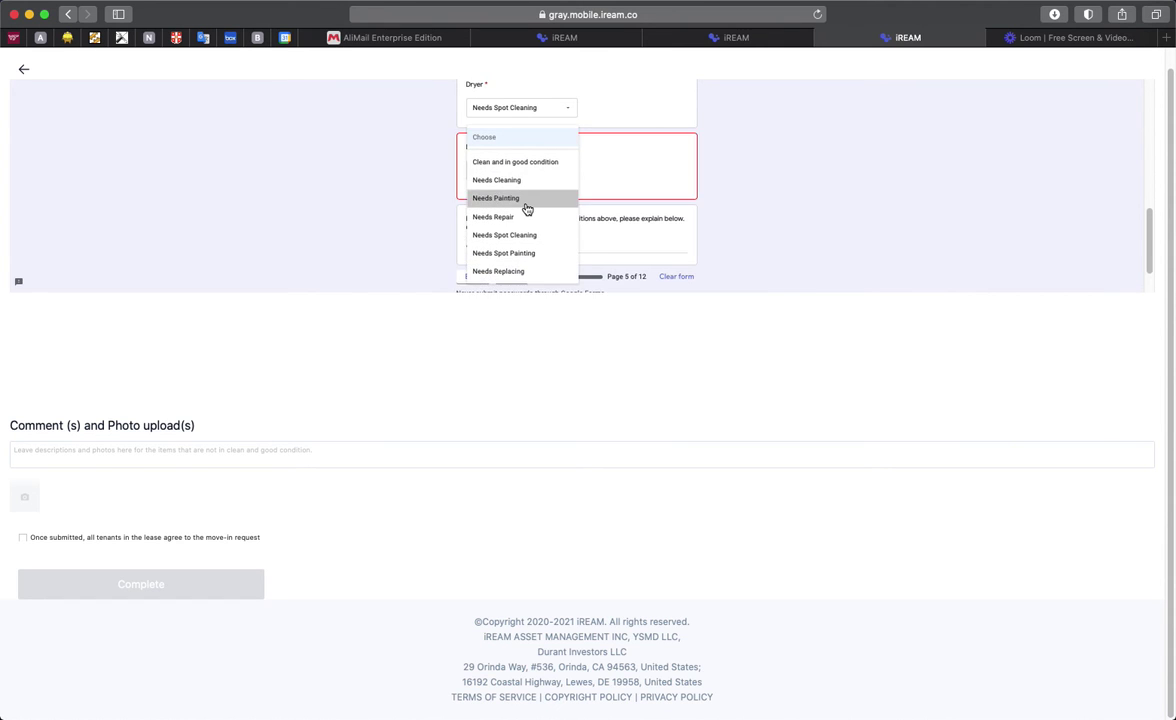
left_click(526, 200)
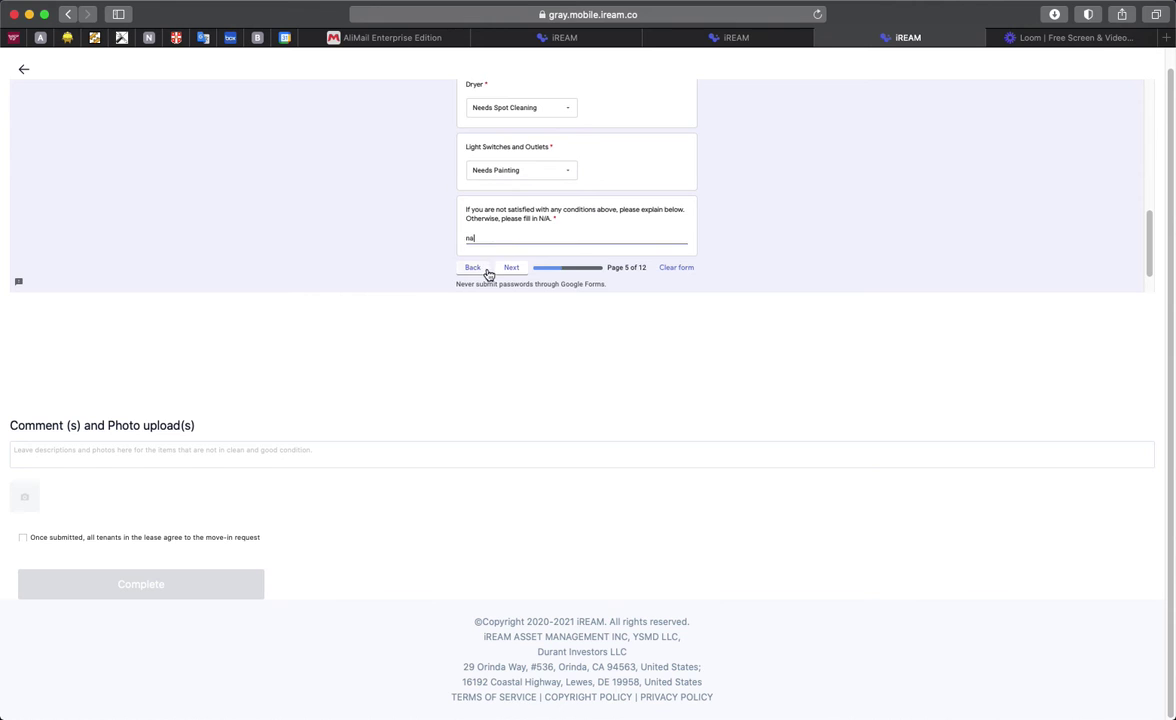
Step: On page 6, rate Walls and Ceiling Needs Repair, Floor Needs Cleaning, Light Switches Needs Spot Cleaning
left_click(514, 270)
left_click(554, 200)
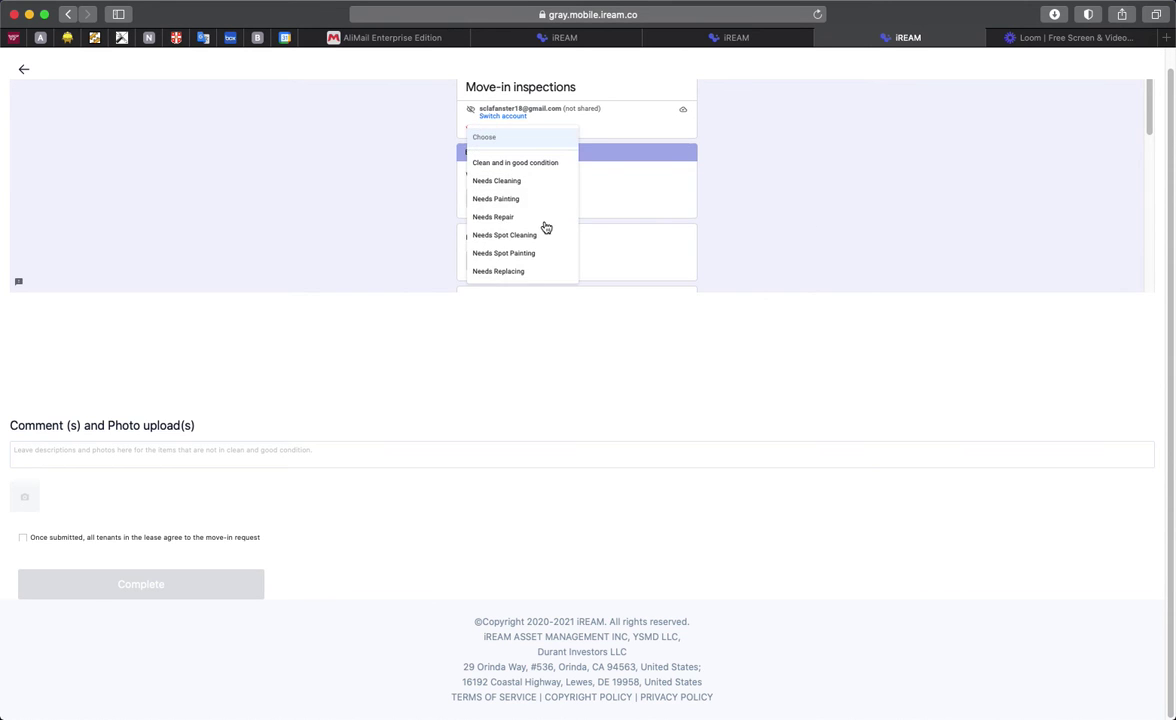
left_click(540, 217)
scroll(600, 222, "down", 2)
left_click(522, 211)
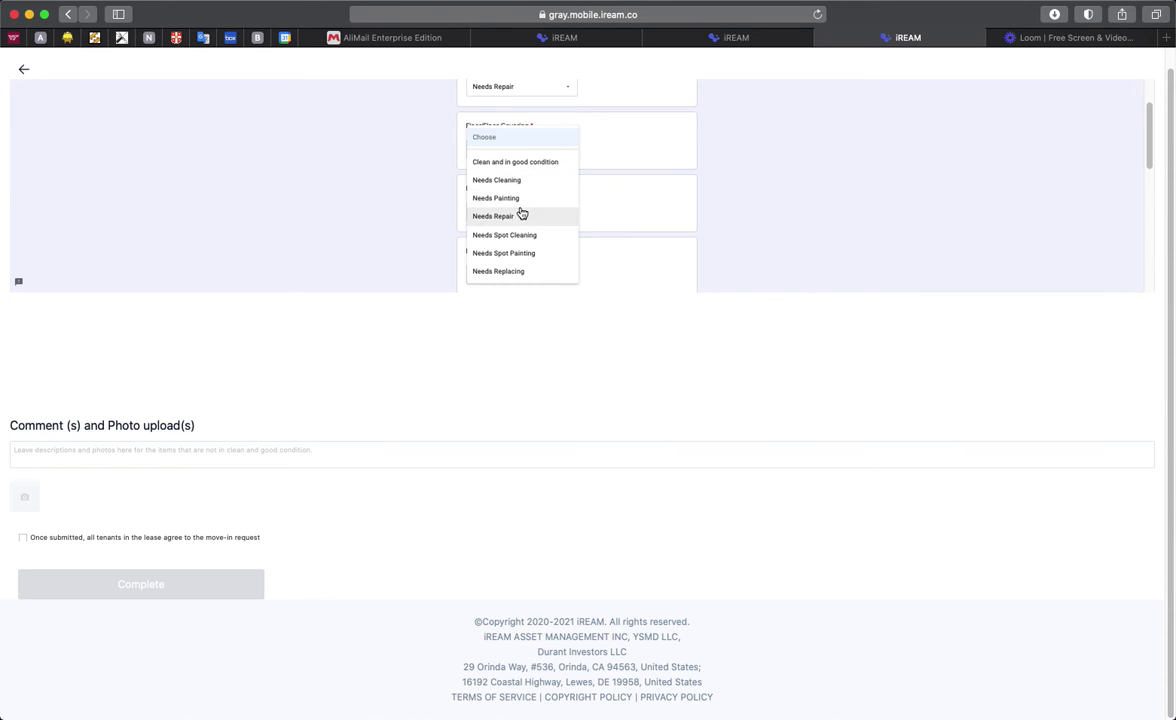
left_click(517, 147)
left_click(517, 147)
left_click(514, 184)
scroll(538, 225, "down", 1)
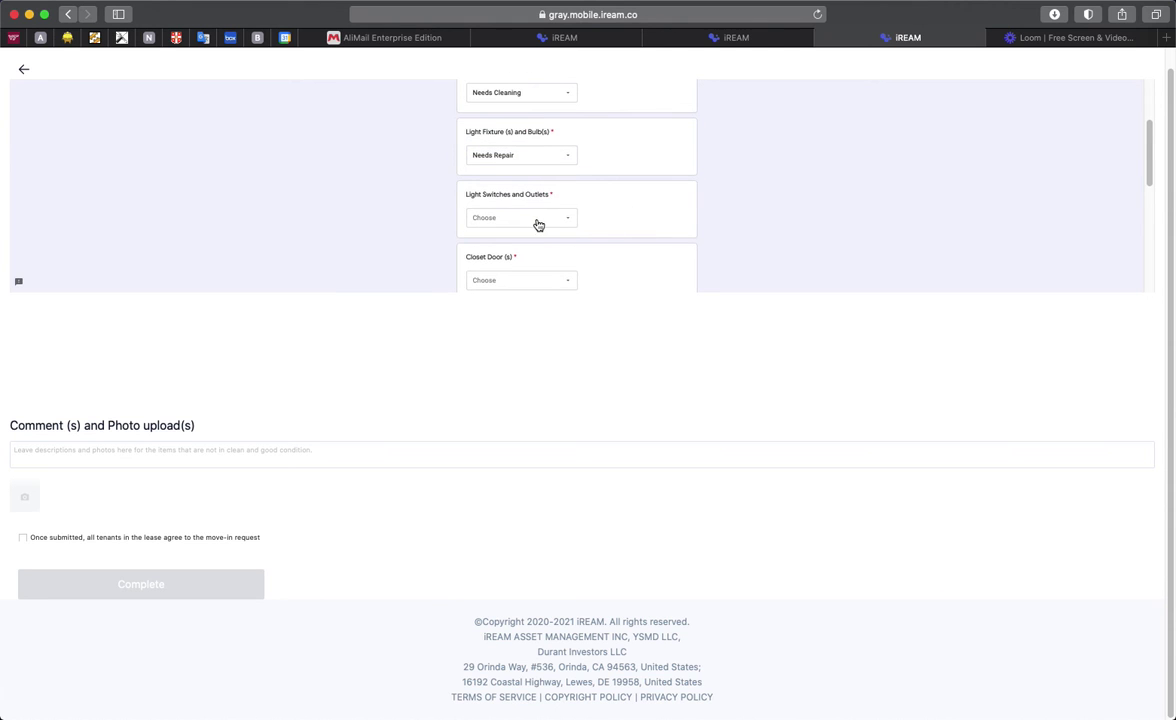
left_click(538, 225)
left_click(533, 234)
Step: Rate Closet Doors Needs Spot Cleaning, Door and Door Hardware Needs Painting, Windows and Screens Needs Repair
scroll(600, 220, "down", 1)
left_click(520, 222)
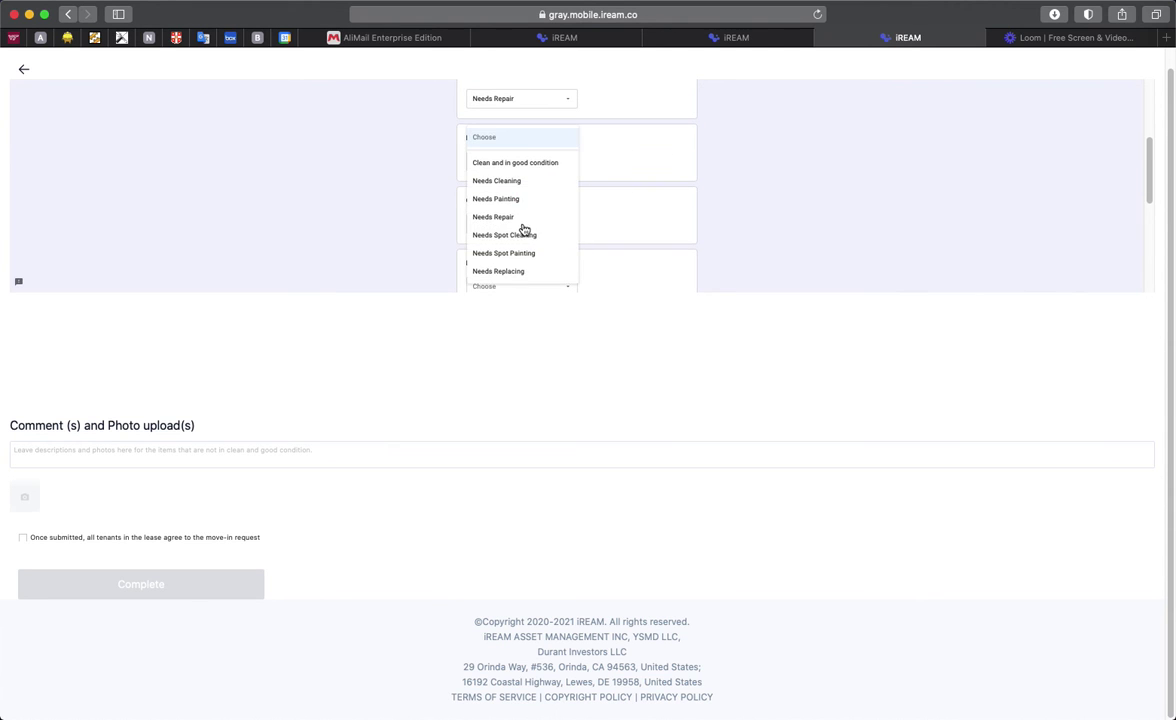
left_click(522, 234)
scroll(544, 216, "down", 1)
left_click(531, 184)
left_click(572, 199)
scroll(540, 196, "down", 1)
left_click(500, 192)
left_click(518, 216)
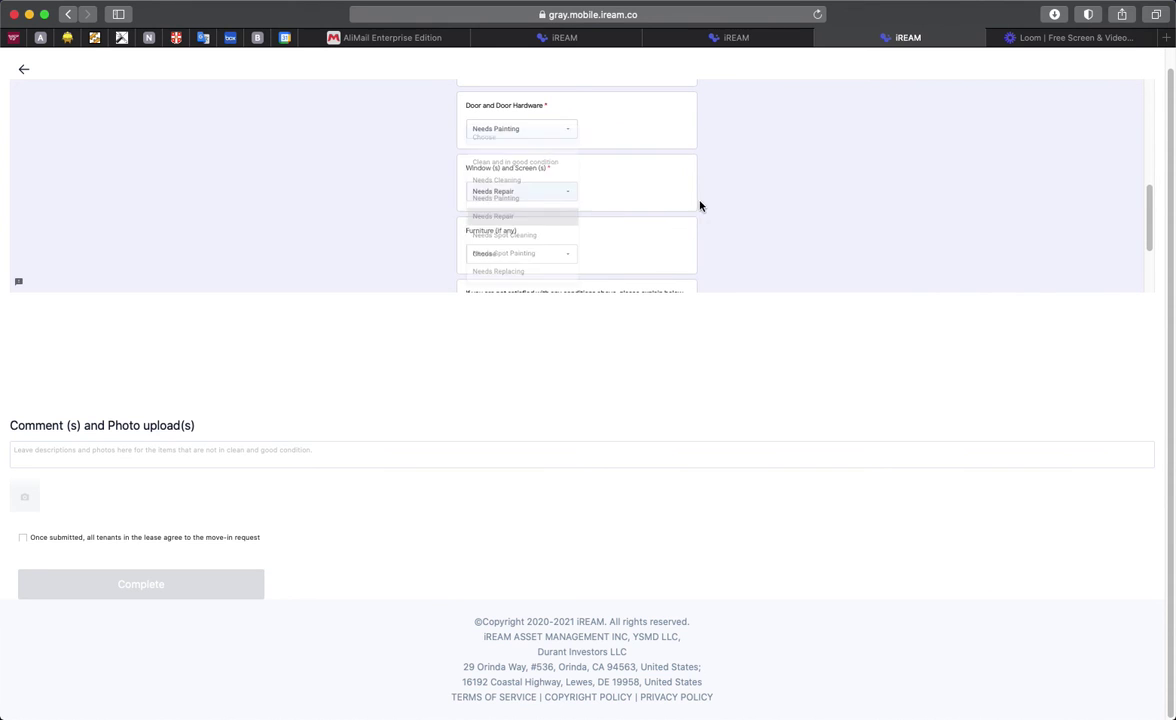
scroll(525, 176, "down", 1)
left_click(514, 158)
Step: Mark Furniture as Needs Cleaning, answer the explanation with 'na', and move to Bedroom #2
left_click(516, 185)
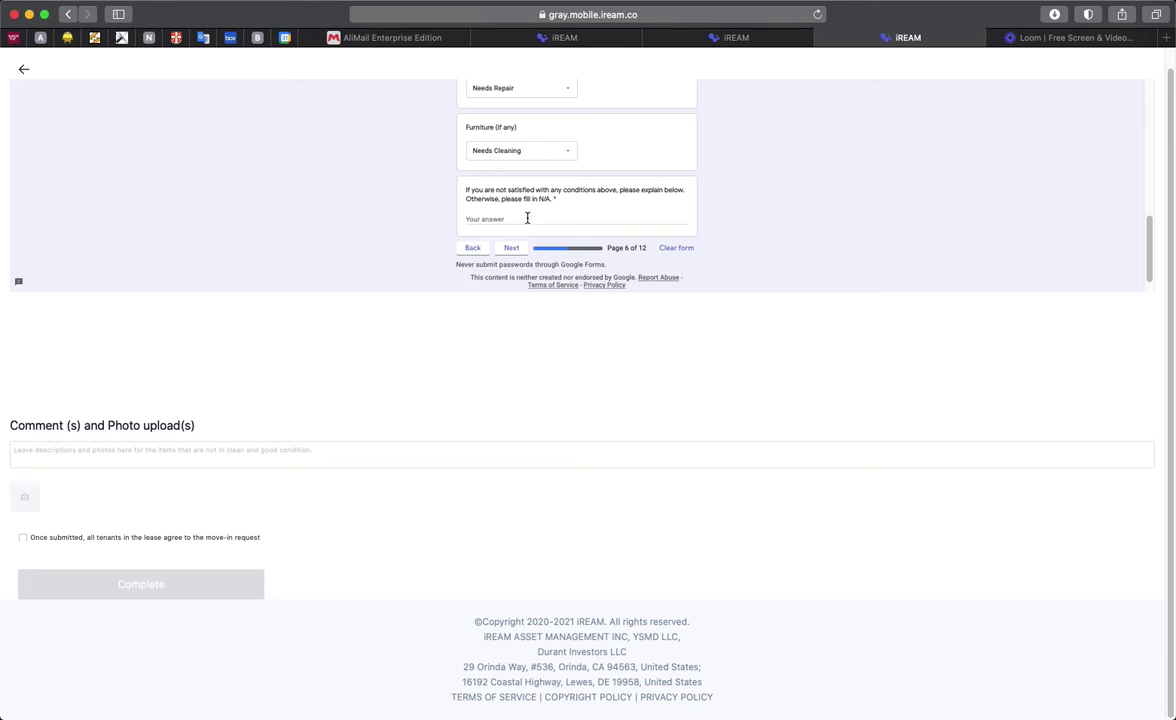
left_click(522, 219)
type("na")
left_click(511, 250)
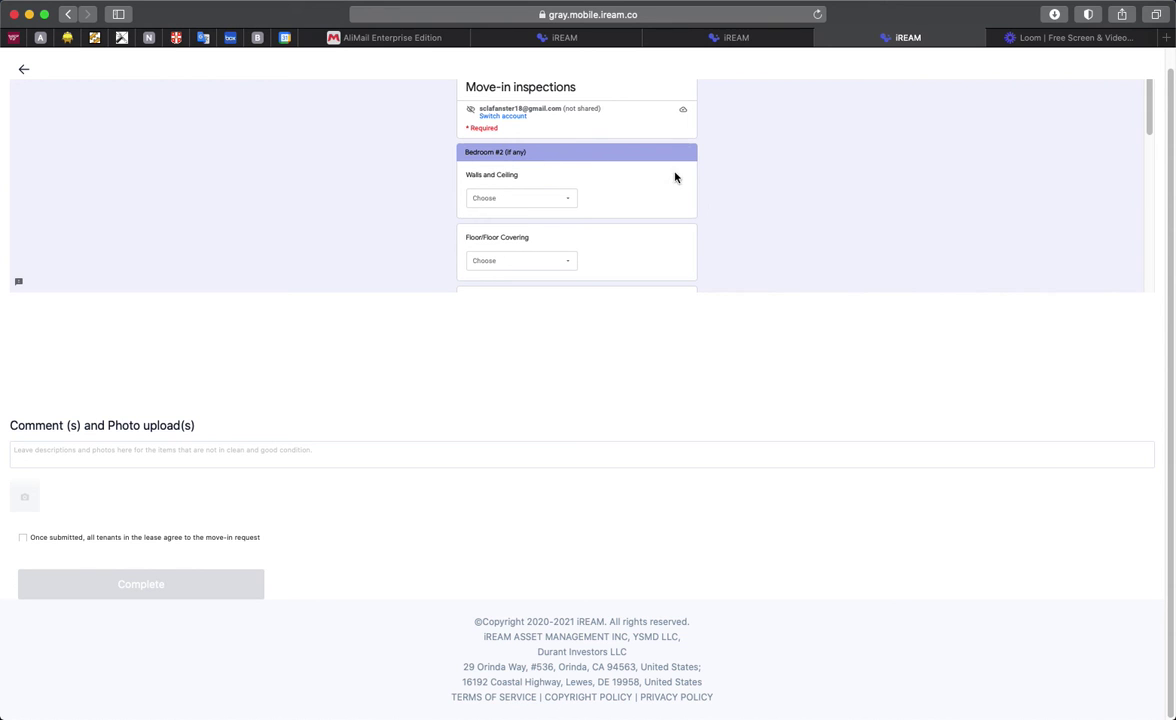
Step: Pass through the optional Bedroom #2 and Bedroom #3 pages to reach Bathroom #1
scroll(643, 176, "down", 10)
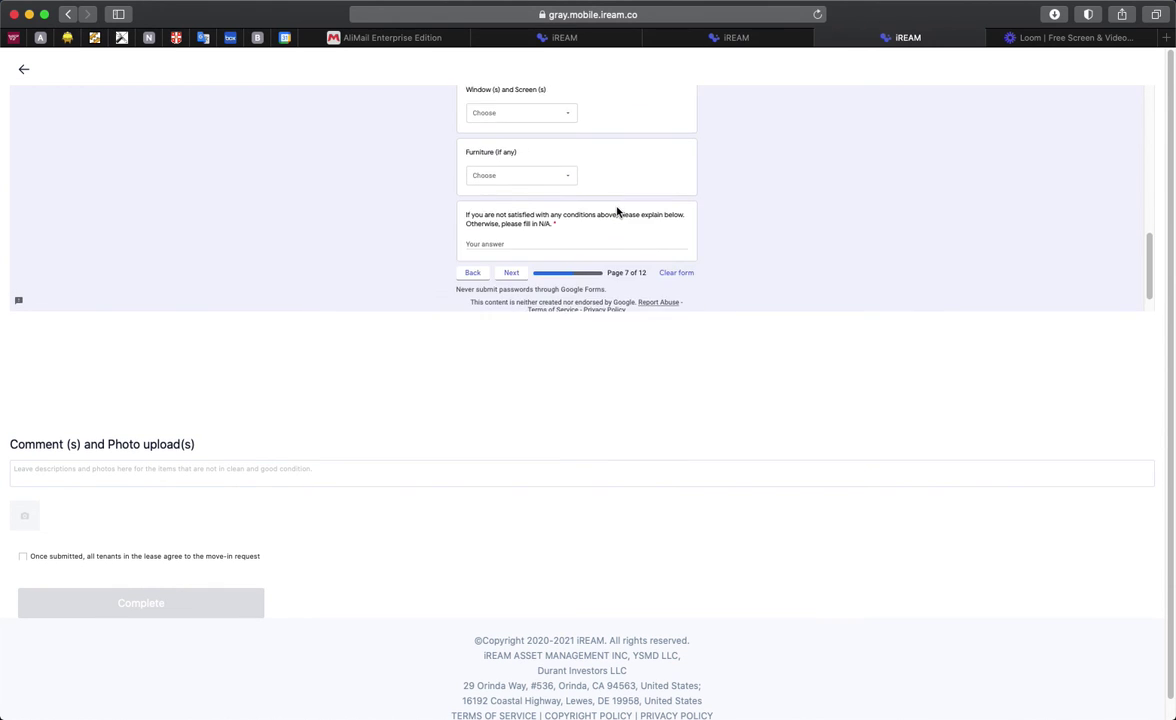
left_click(502, 193)
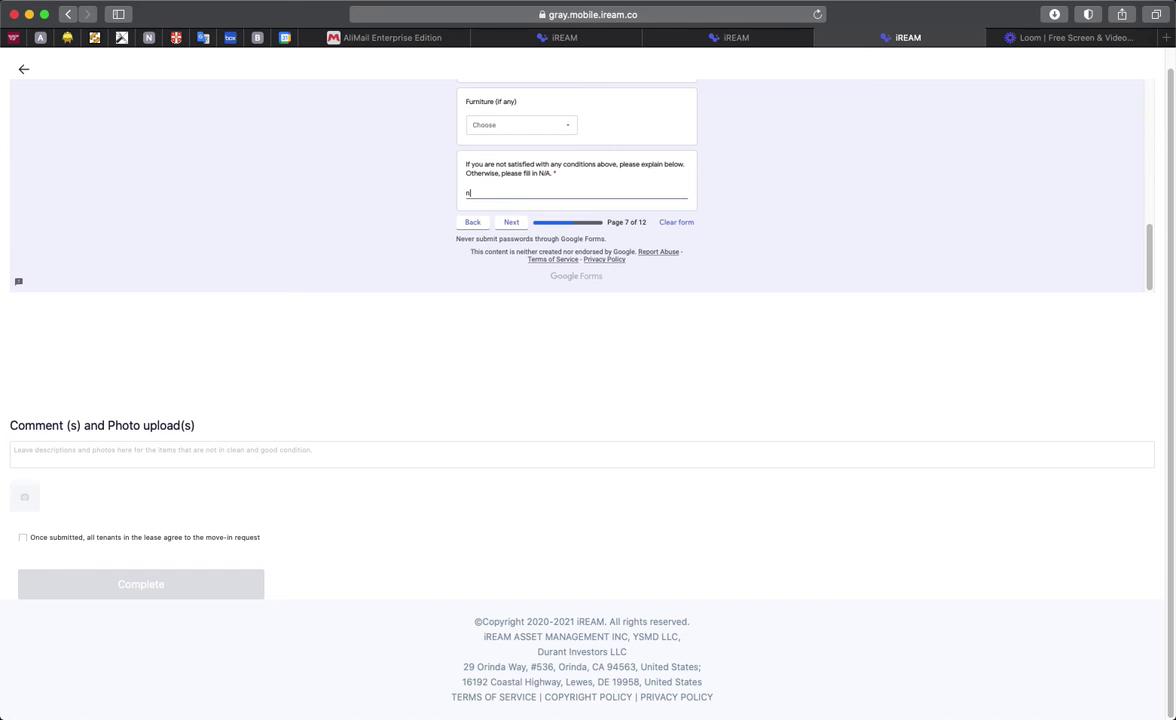
left_click(508, 226)
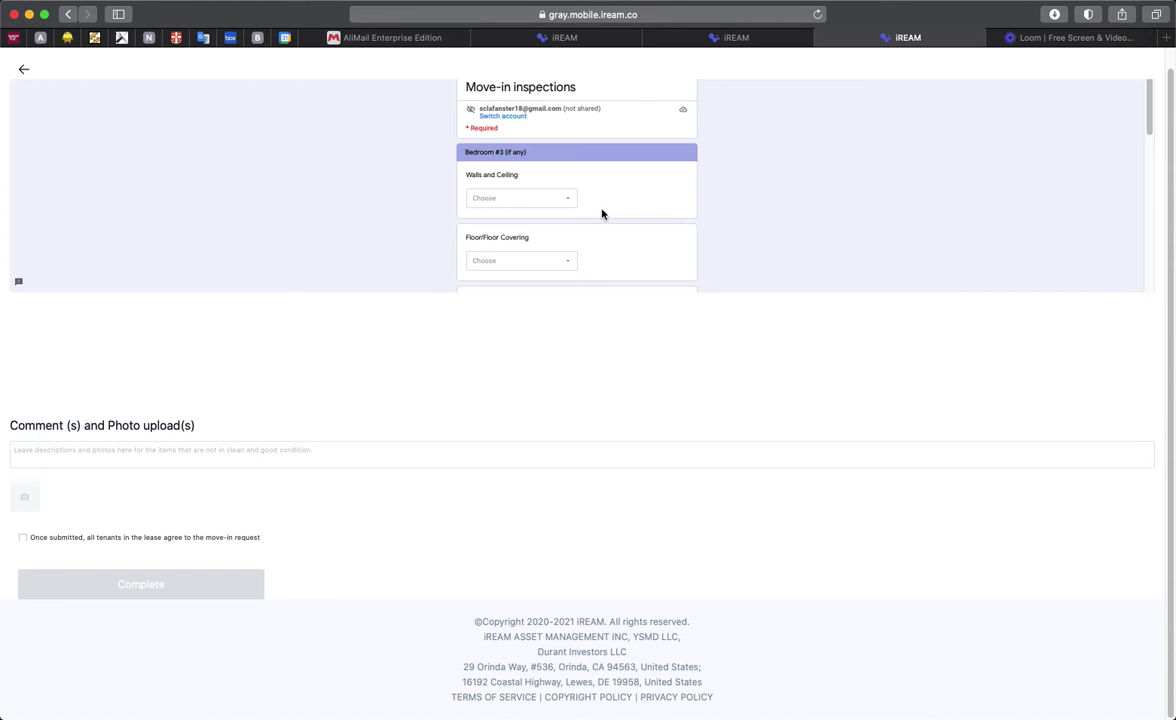
scroll(691, 217, "down", 10)
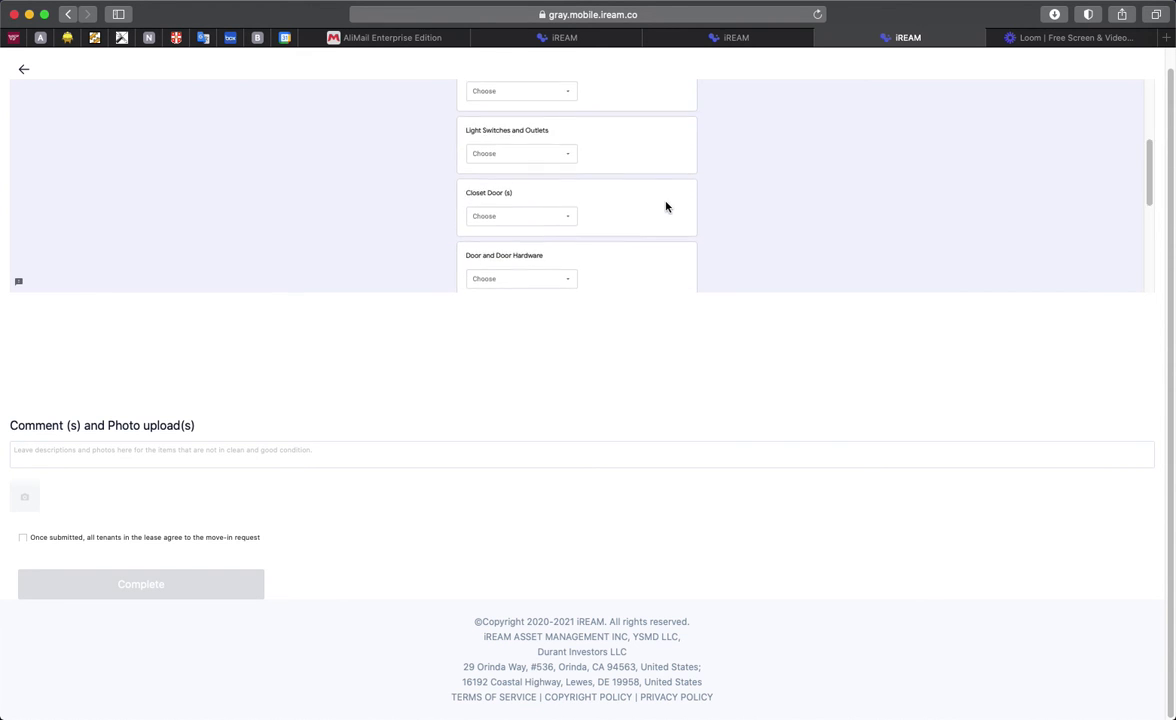
left_click(515, 192)
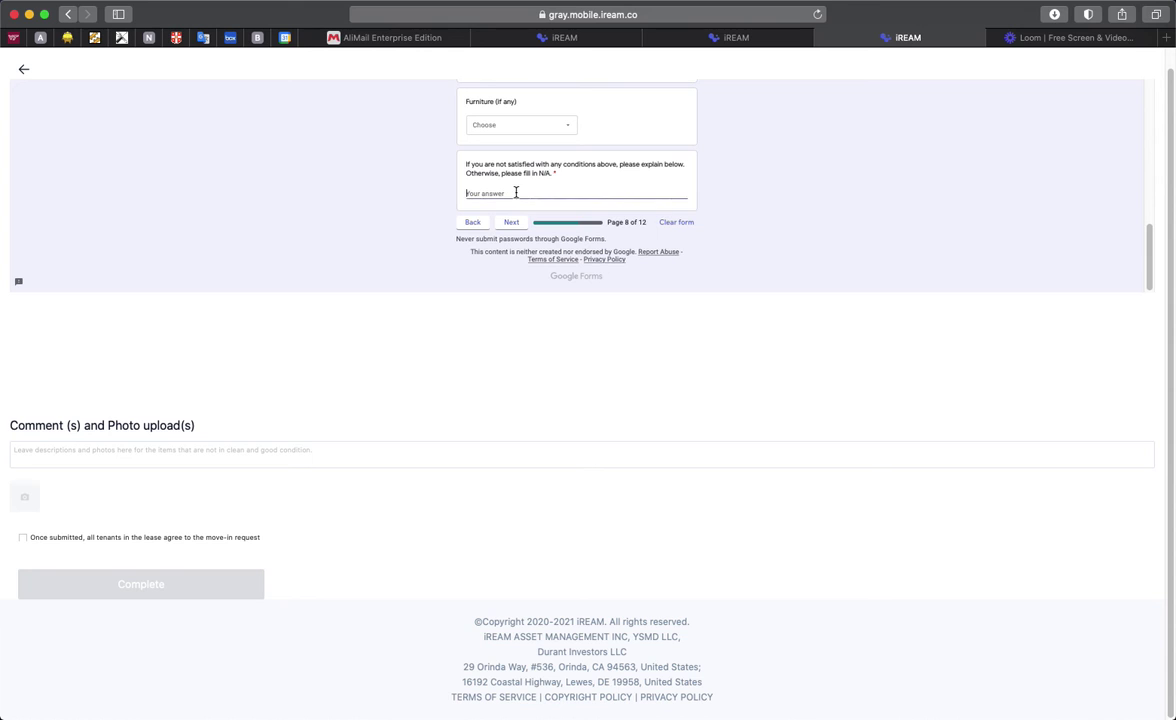
left_click(513, 222)
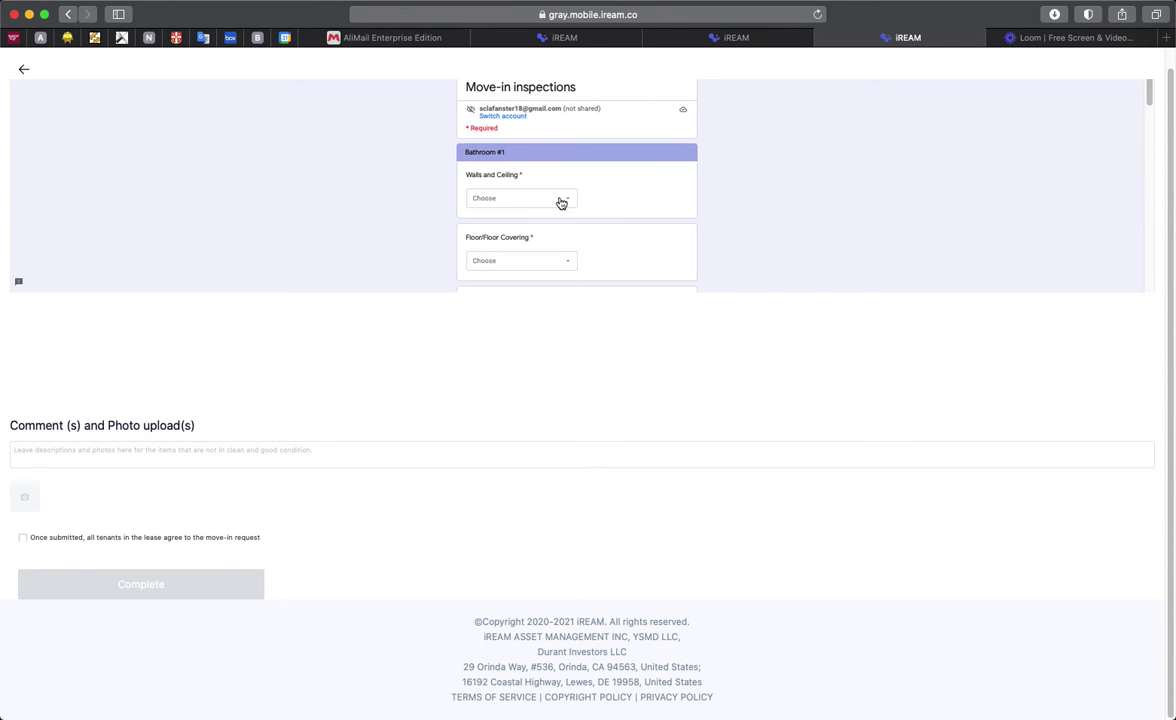
Step: Rate bathroom walls Needs Cleaning, floor Spot Cleaning, counters Spot Painting, sink Repair, shower Spot Cleaning
left_click(562, 203)
left_click(546, 178)
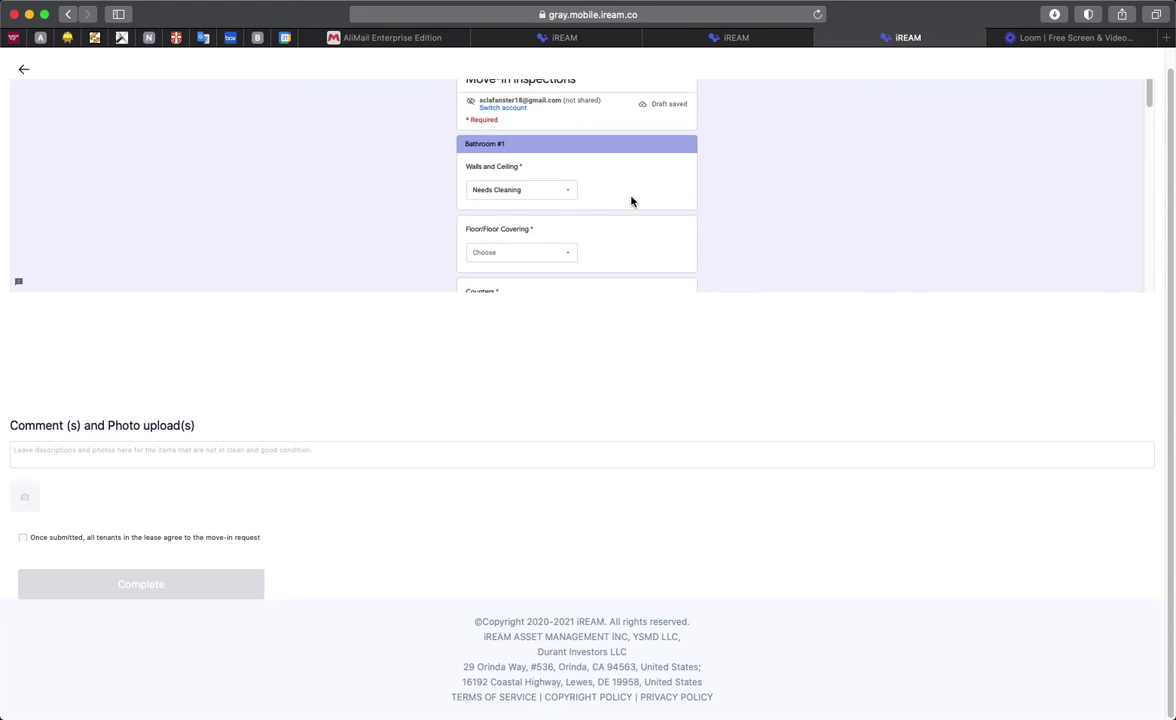
left_click(562, 233)
left_click(528, 234)
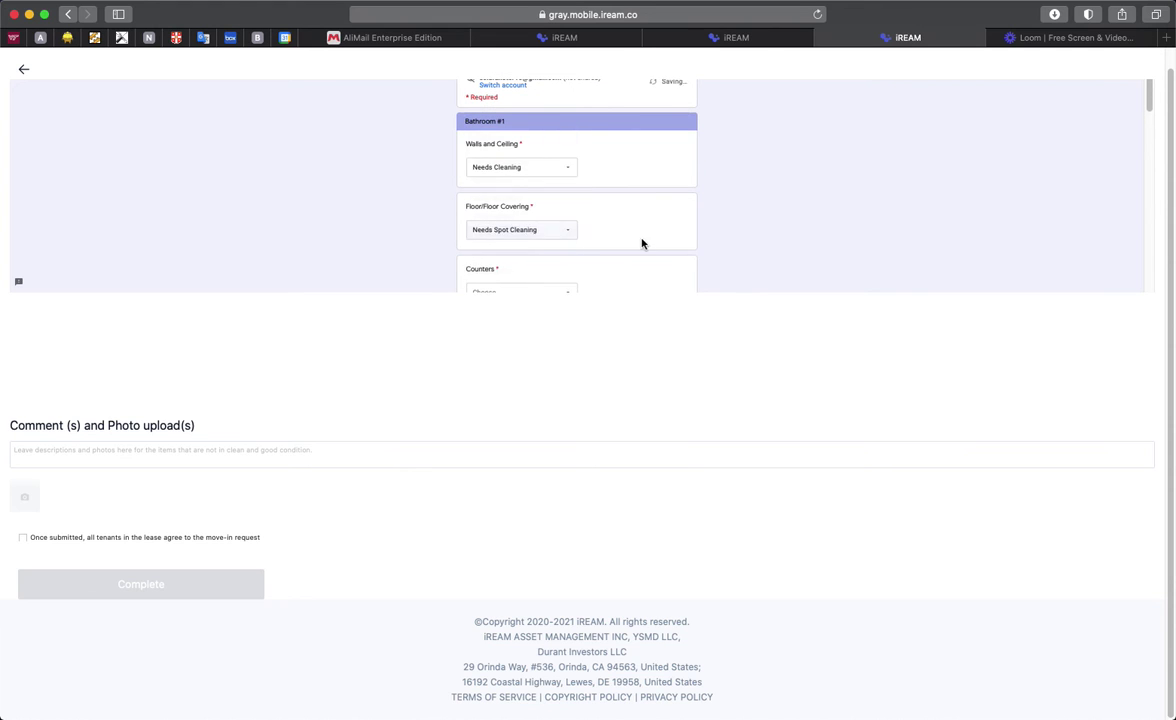
left_click(535, 263)
left_click(525, 252)
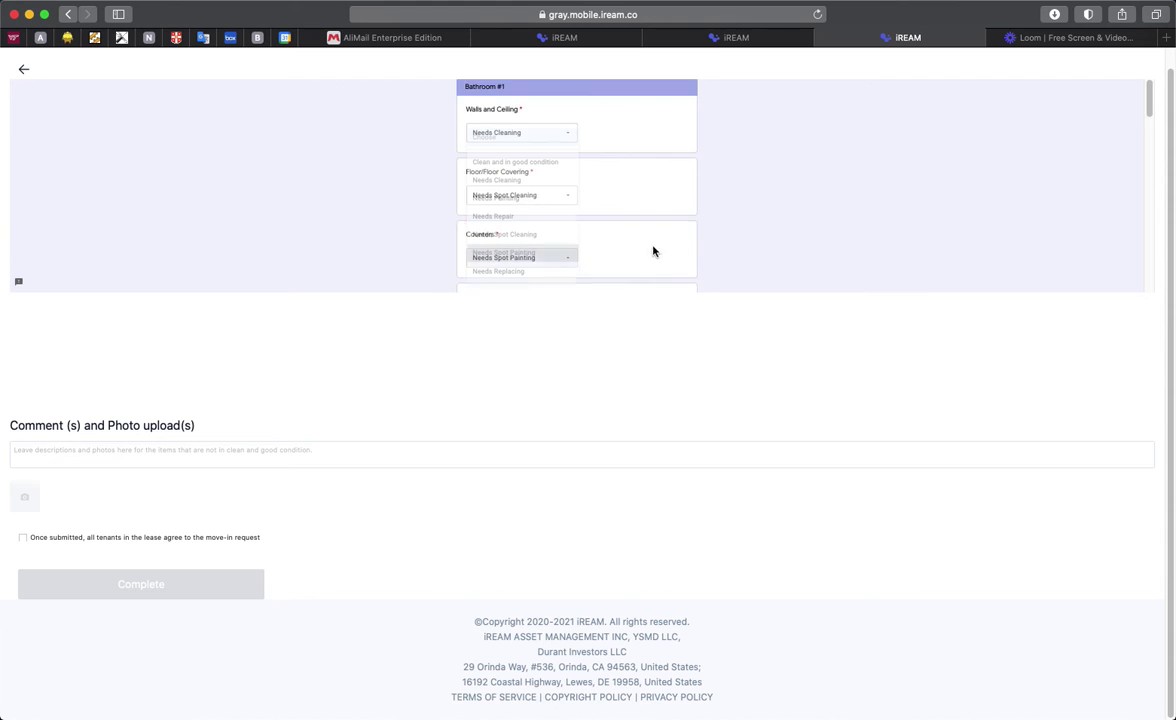
left_click(531, 227)
left_click(535, 217)
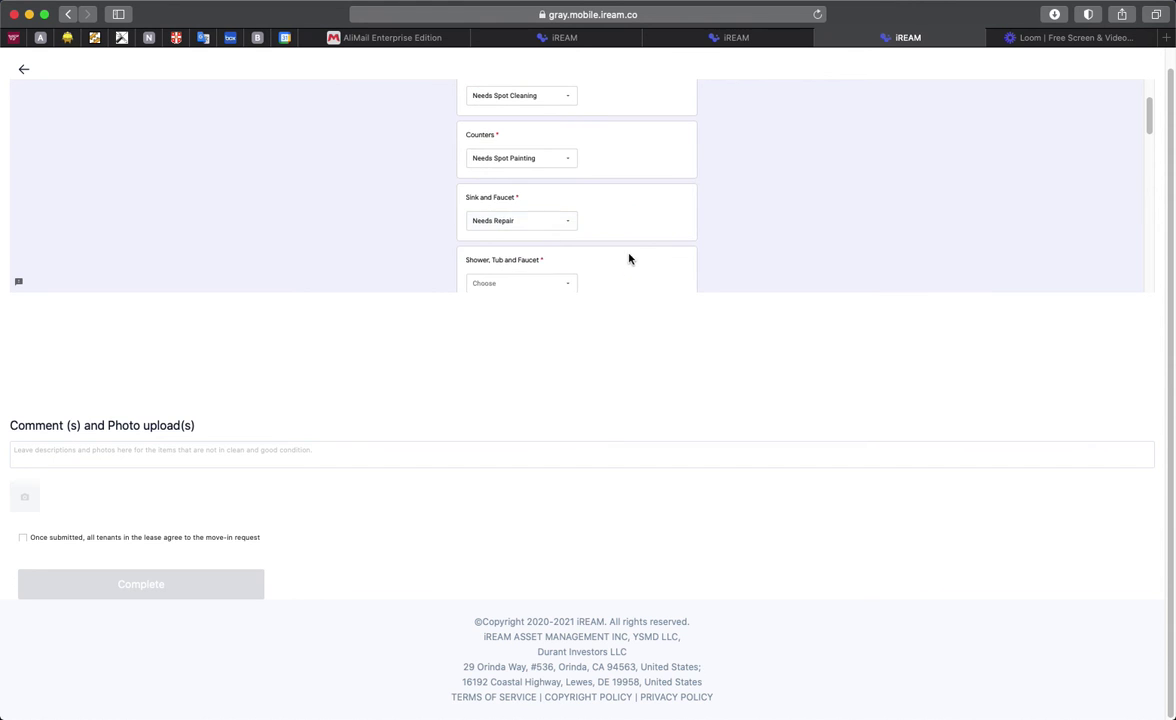
left_click(535, 249)
left_click(535, 250)
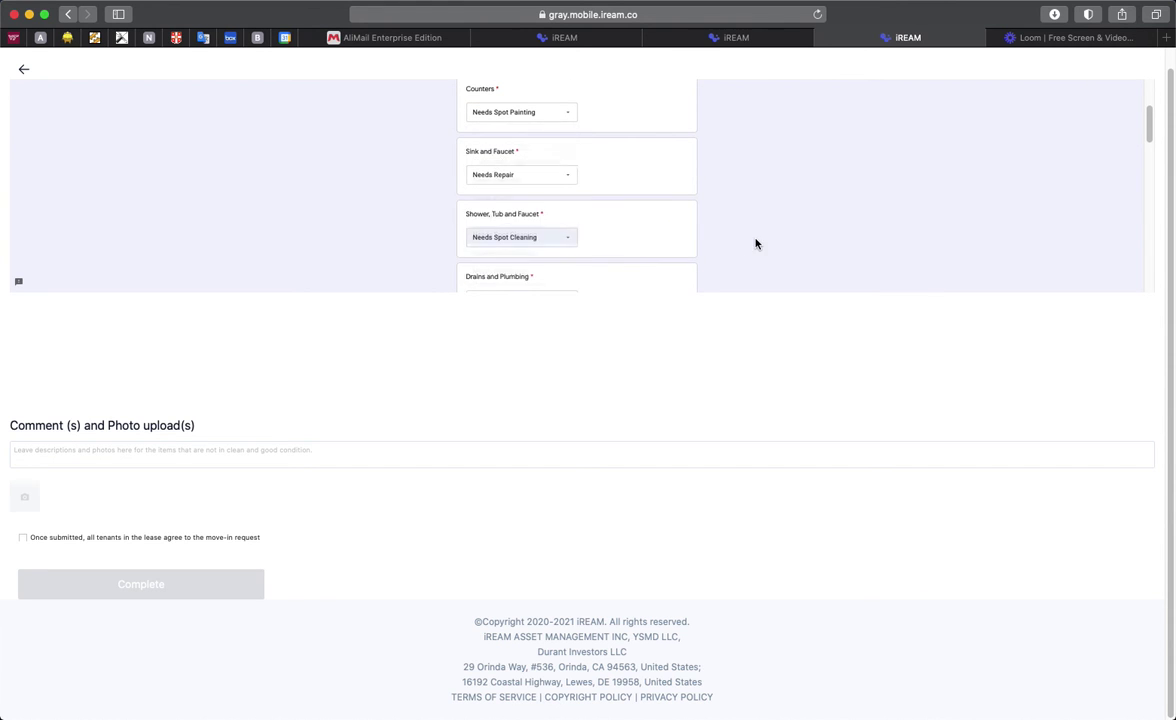
Step: Rate Drains, Shower Door Needs Repair, Toilet Spot Cleaning, Caulking, Tower Rank Clean, Medicine Cabinet Spot Cleaning
left_click(538, 149)
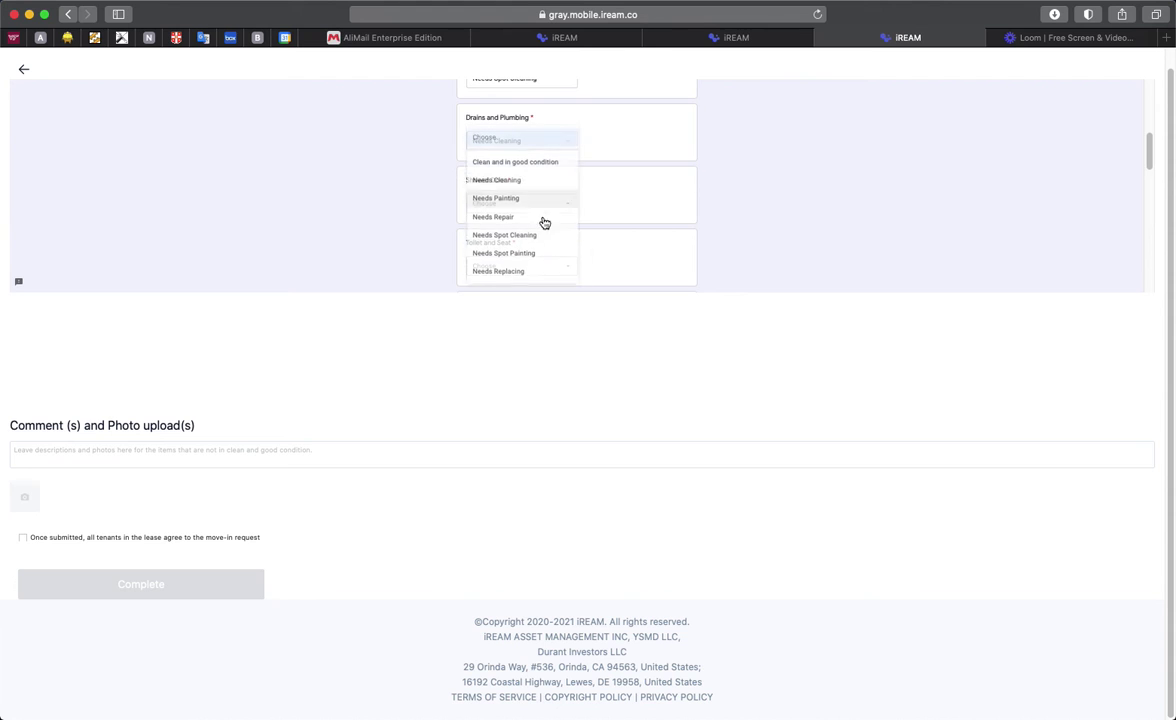
left_click(543, 218)
left_click(543, 199)
left_click(547, 217)
left_click(575, 263)
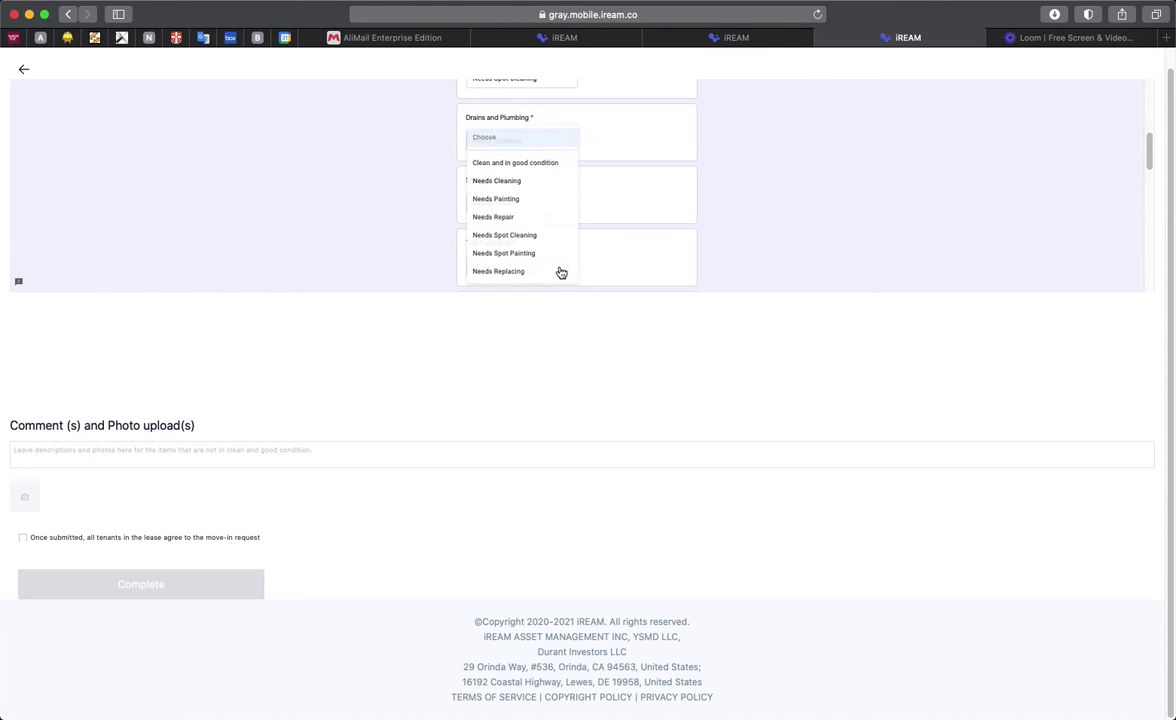
left_click(541, 235)
left_click(522, 190)
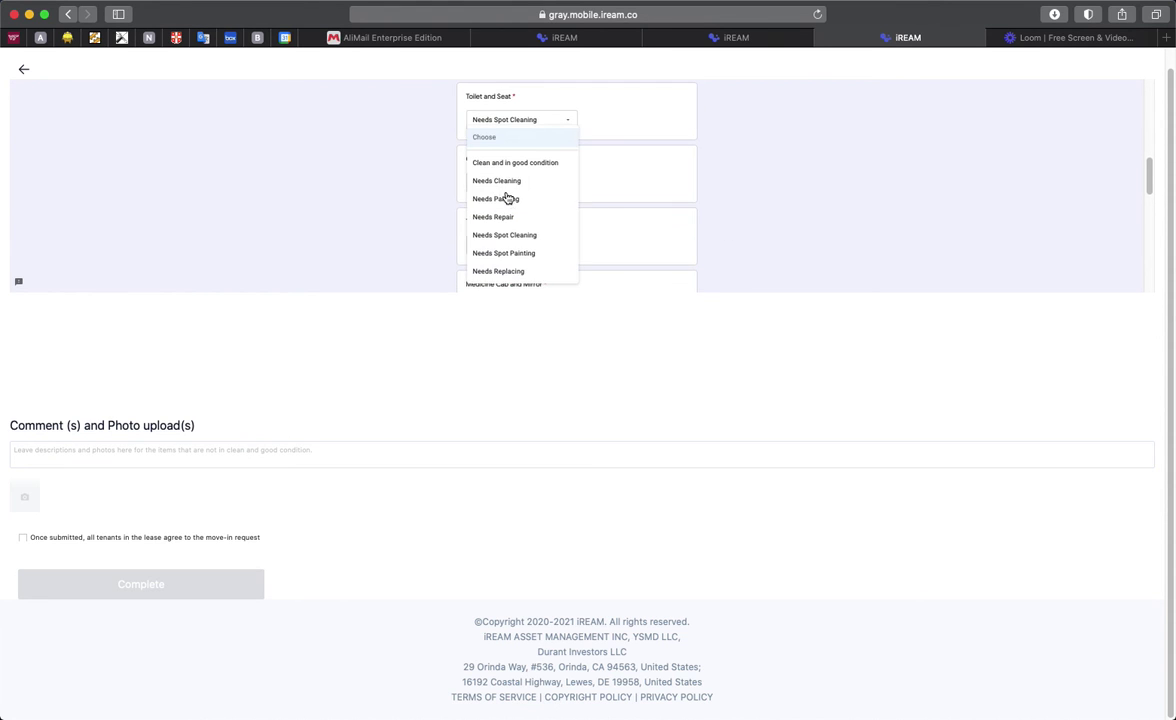
left_click(510, 197)
left_click(510, 143)
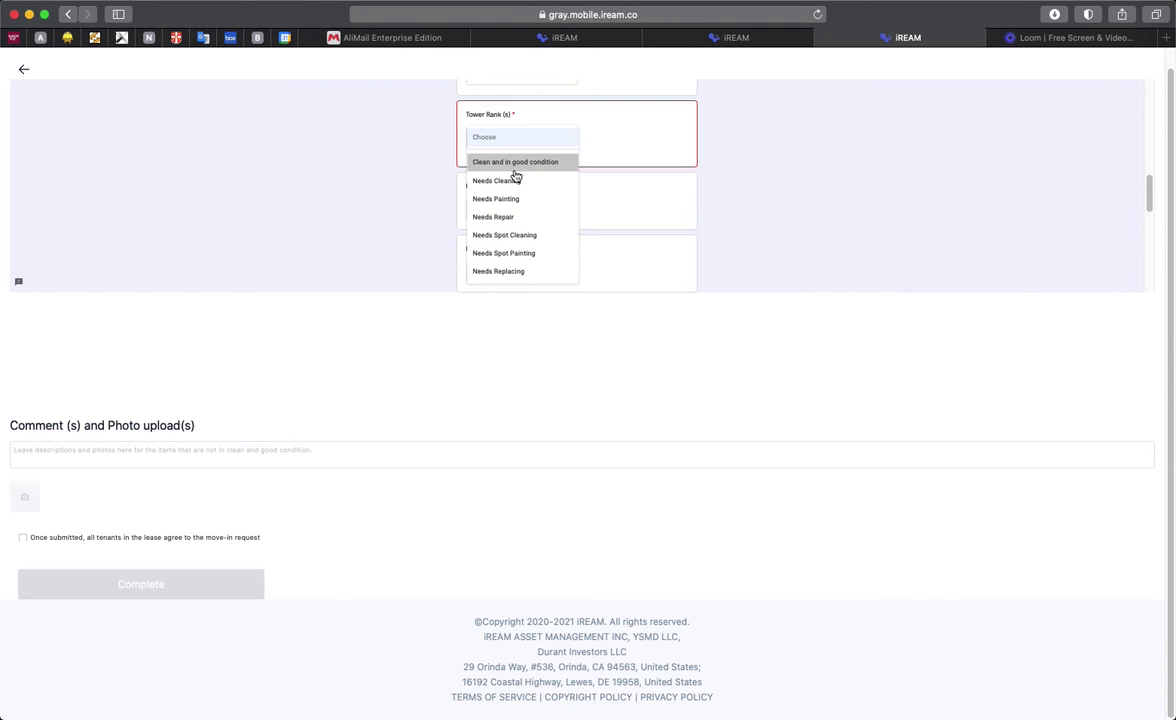
left_click(514, 163)
left_click(537, 203)
left_click(572, 236)
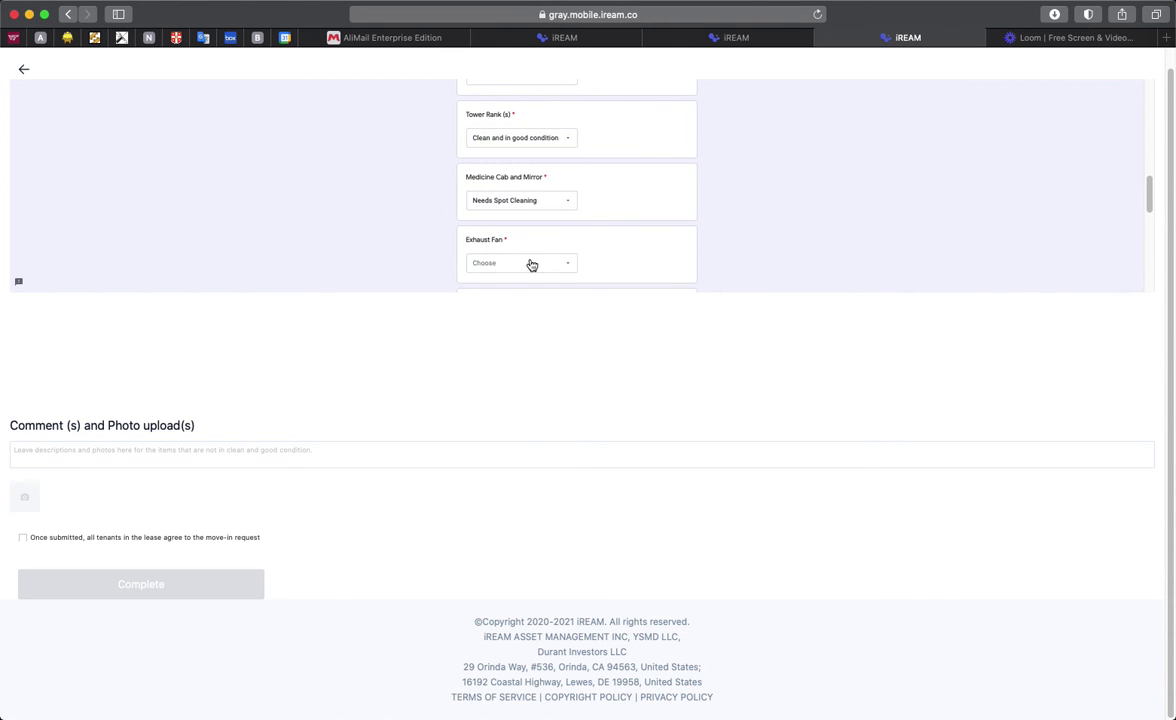
Step: Rate Exhaust Fan Spot Cleaning, Cabinet and Linen Closet Repair, Light Fixture Painting, Switches Spot Painting
left_click(525, 262)
left_click(530, 236)
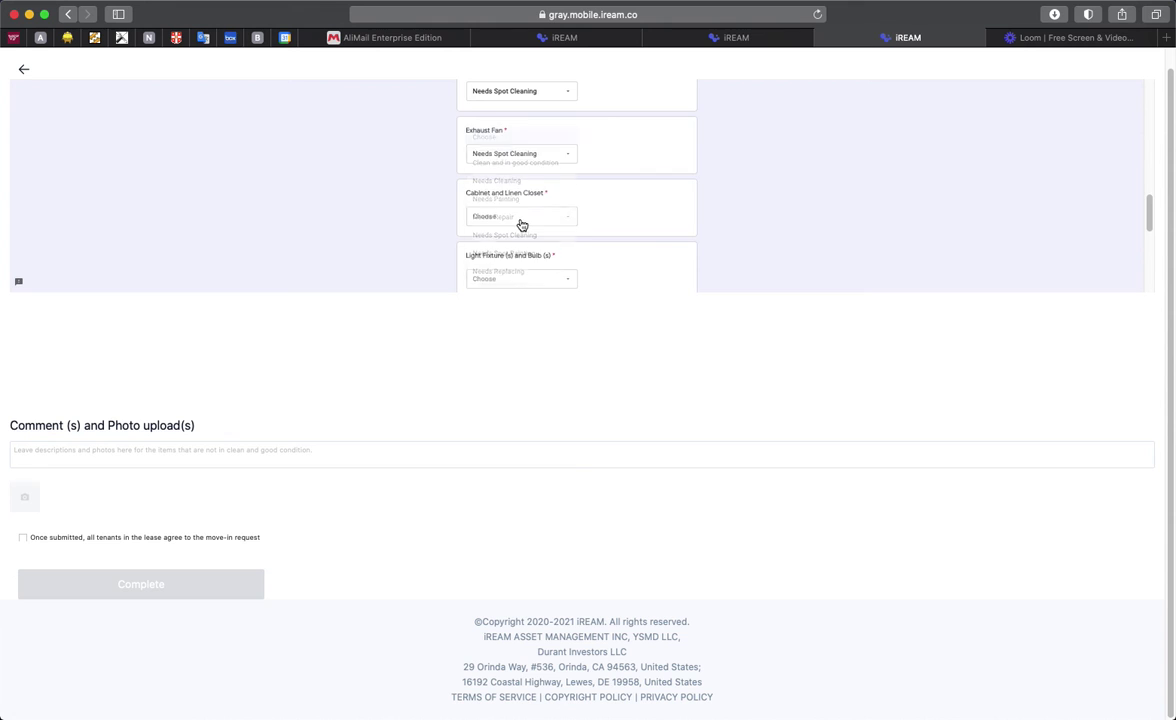
left_click(521, 219)
left_click(523, 221)
left_click(535, 177)
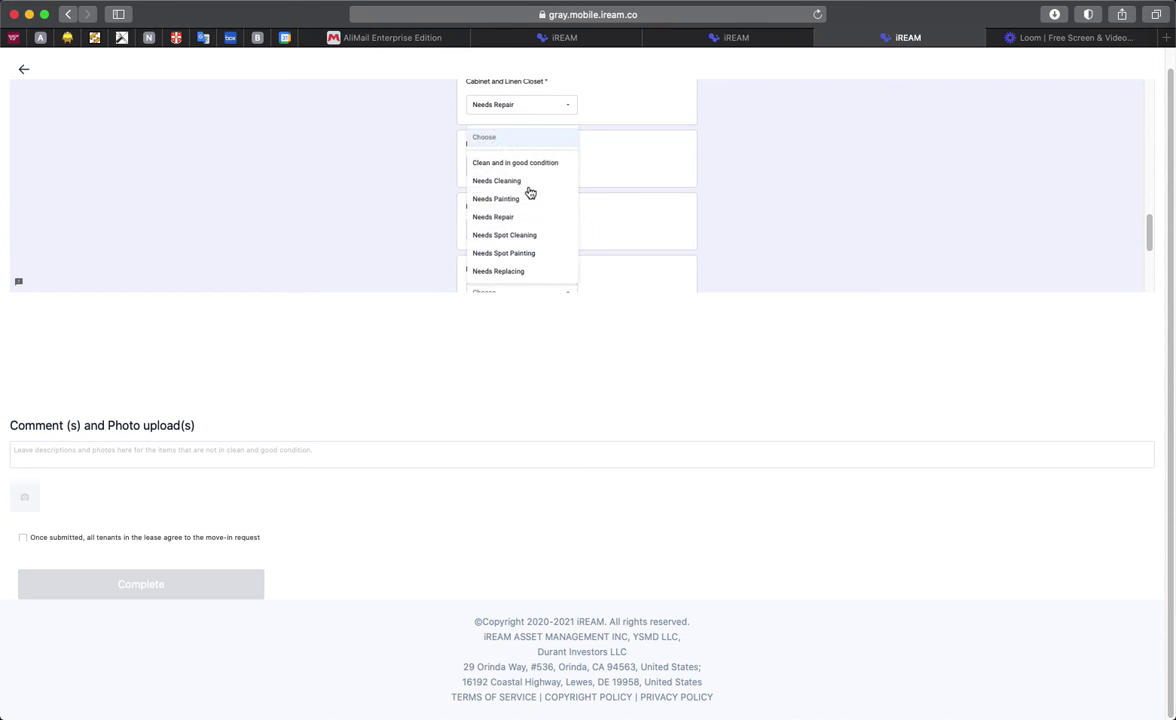
left_click(531, 196)
left_click(538, 225)
left_click(535, 251)
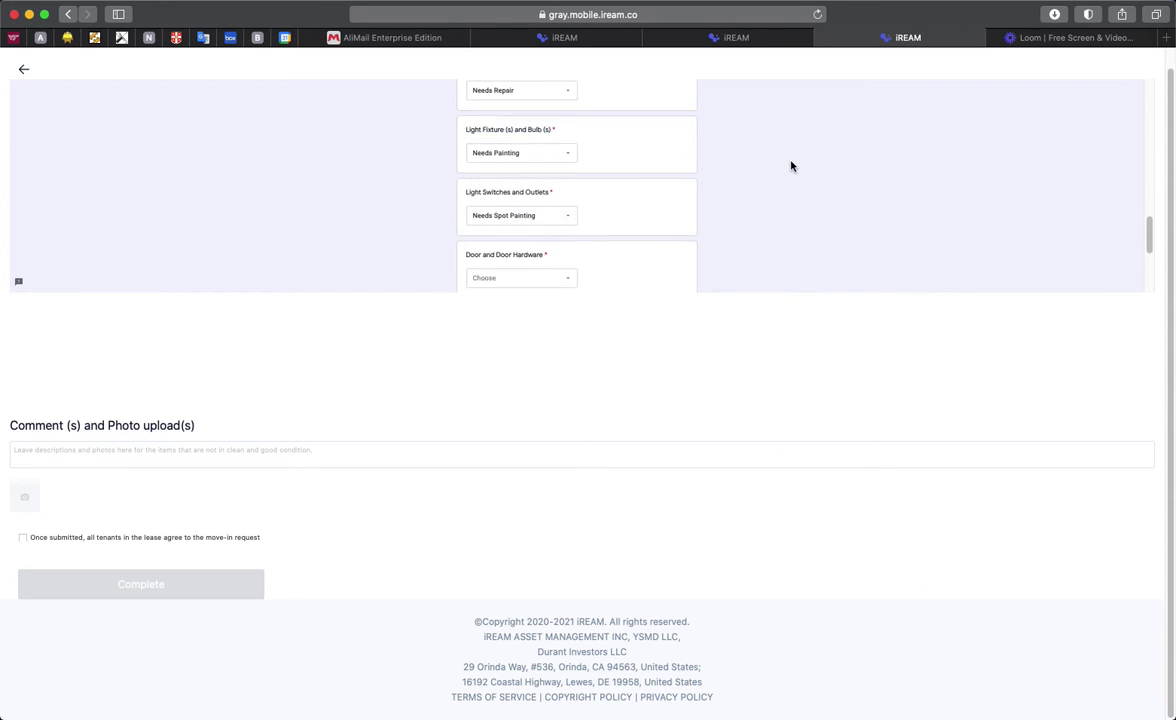
Step: Rate bathroom Door Hardware Needs Painting and Windows Spot Cleaning, then advance to Bathroom #2
left_click(538, 180)
left_click(535, 197)
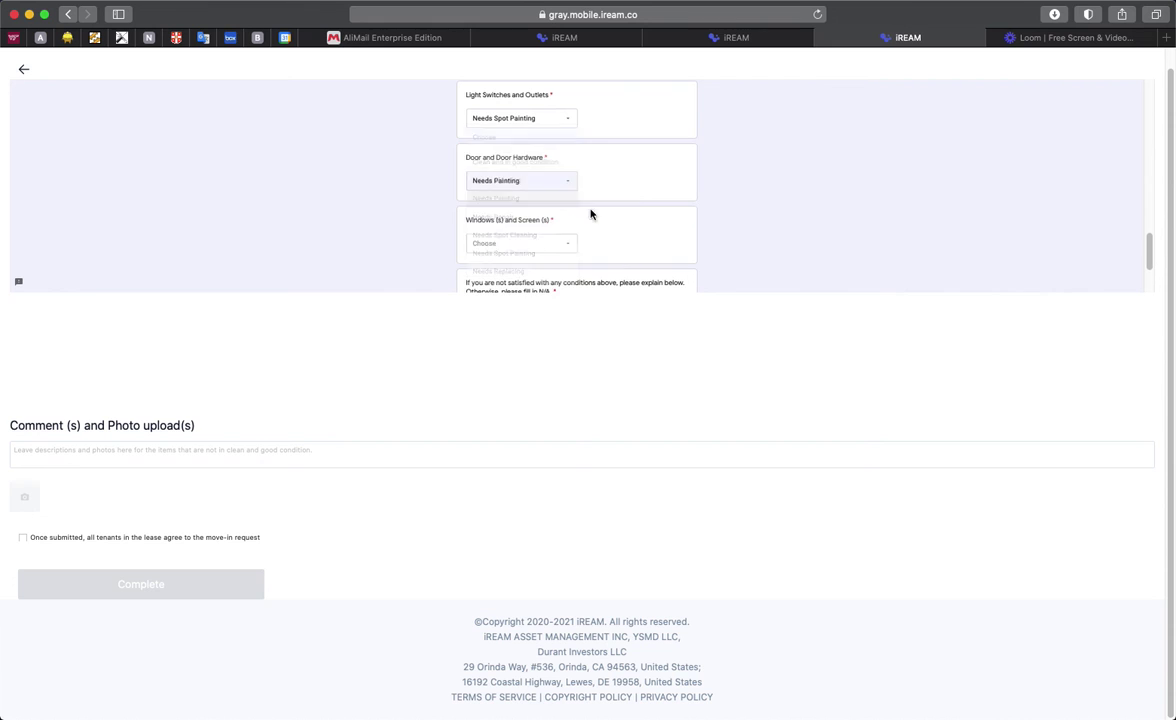
left_click(548, 245)
left_click(543, 234)
scroll(697, 207, "down", 2)
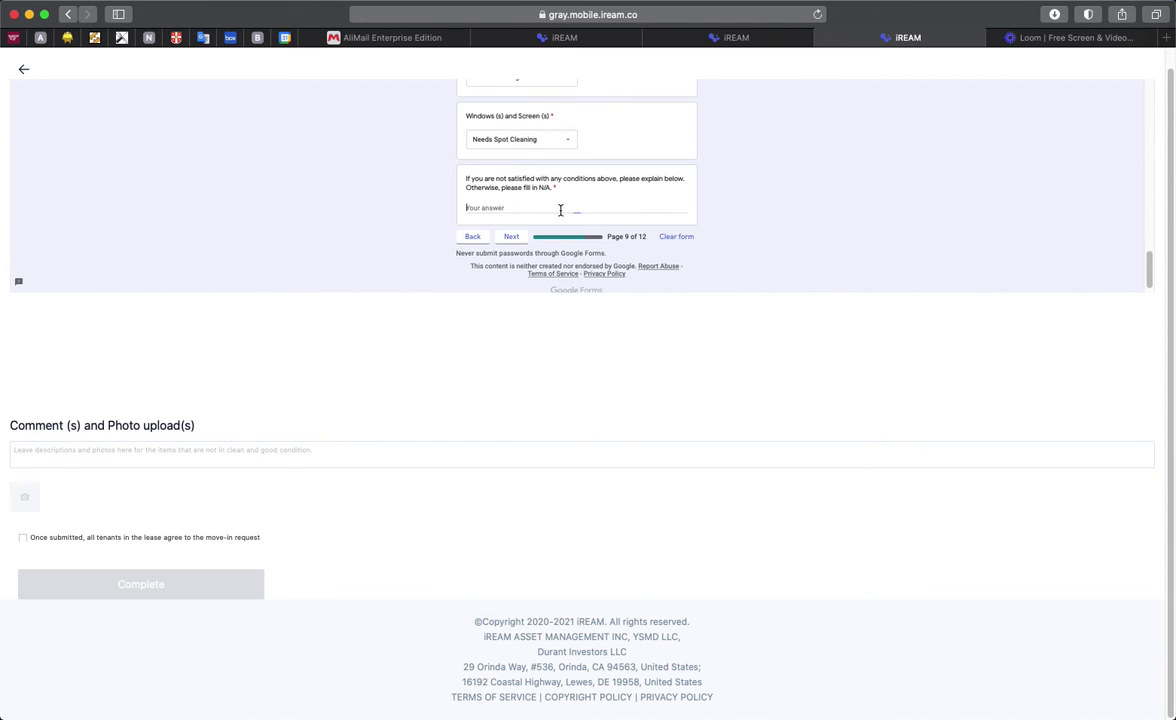
left_click(511, 237)
Step: Answer the Bathroom #2 explanation with 'na' and continue to Bathroom #3
scroll(699, 215, "down", 10)
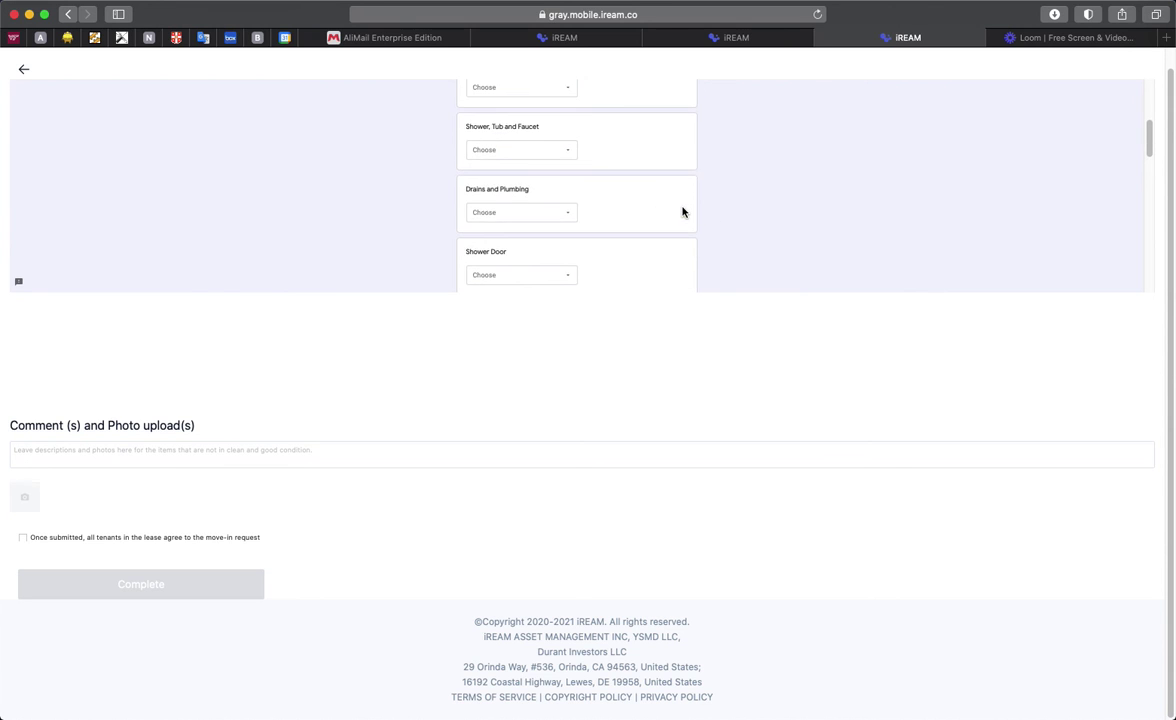
scroll(555, 239, "down", 4)
left_click(496, 206)
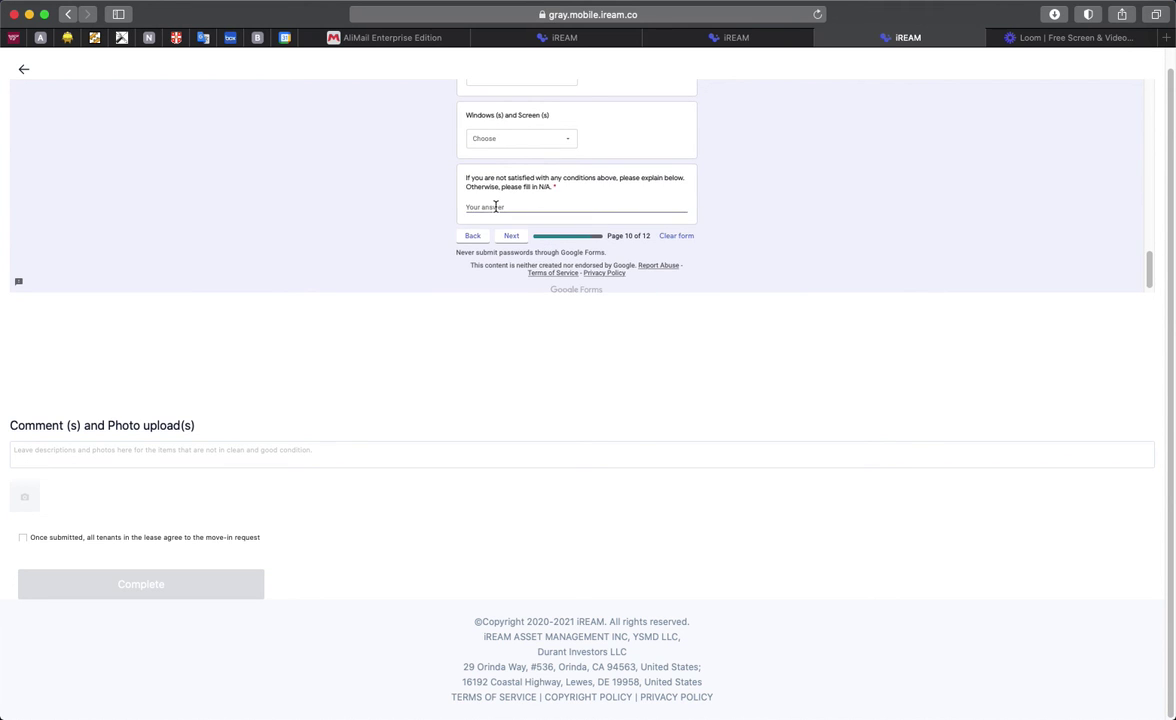
type("na")
left_click(506, 237)
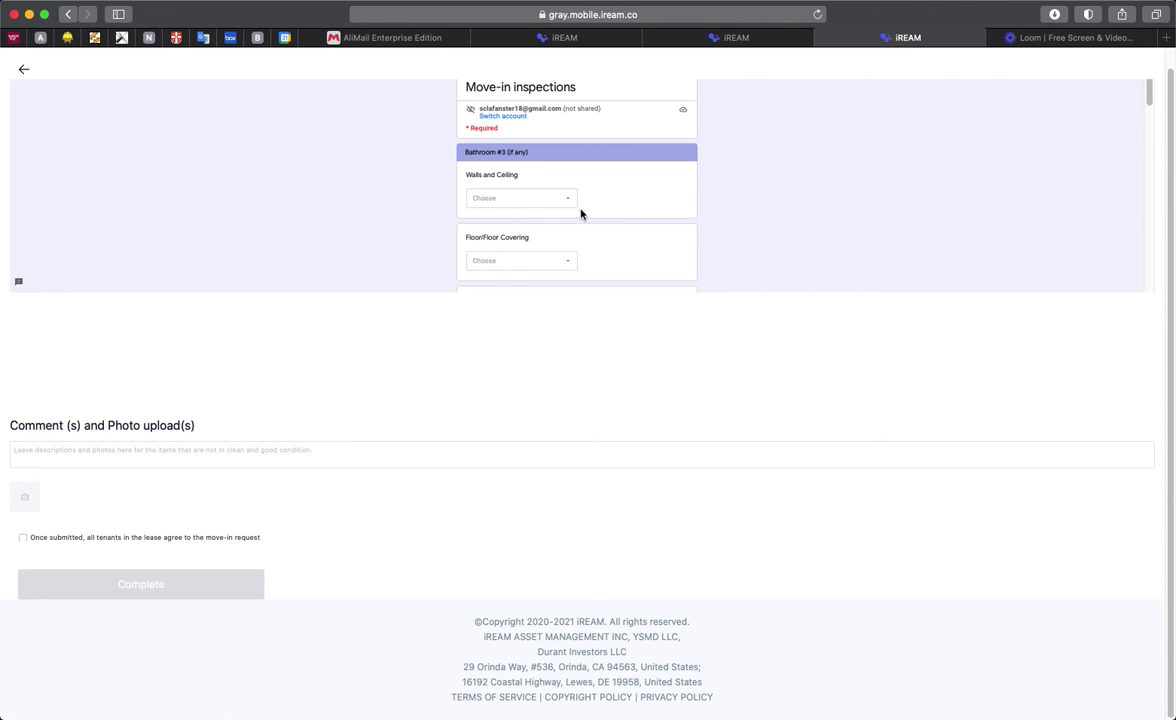
Step: Answer the Bathroom #3 explanation with 'na' and continue to the Other Assets page
scroll(591, 208, "down", 10)
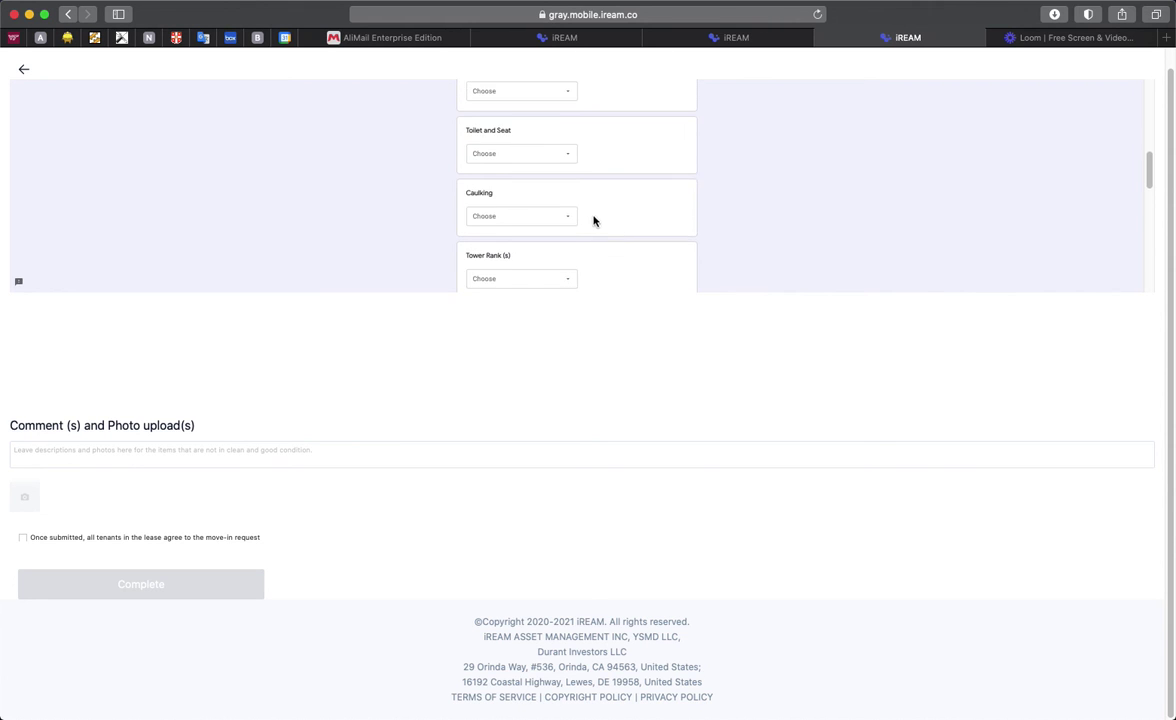
scroll(575, 224, "down", 2)
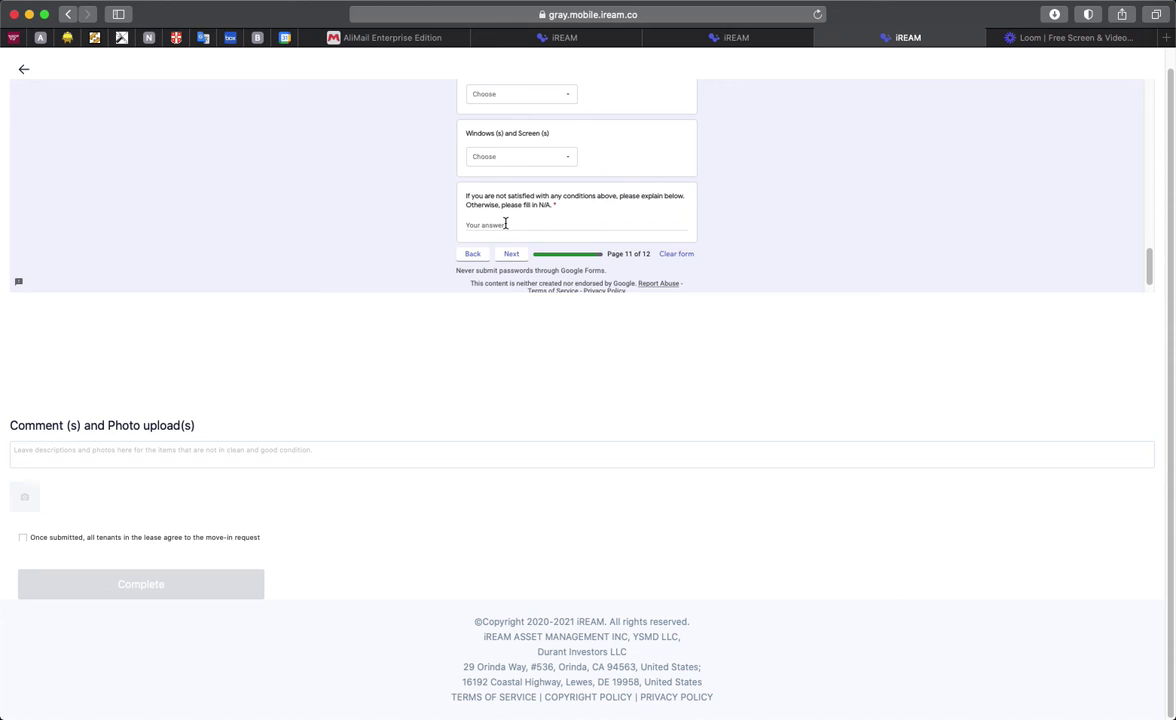
left_click(505, 223)
type("na")
left_click(506, 256)
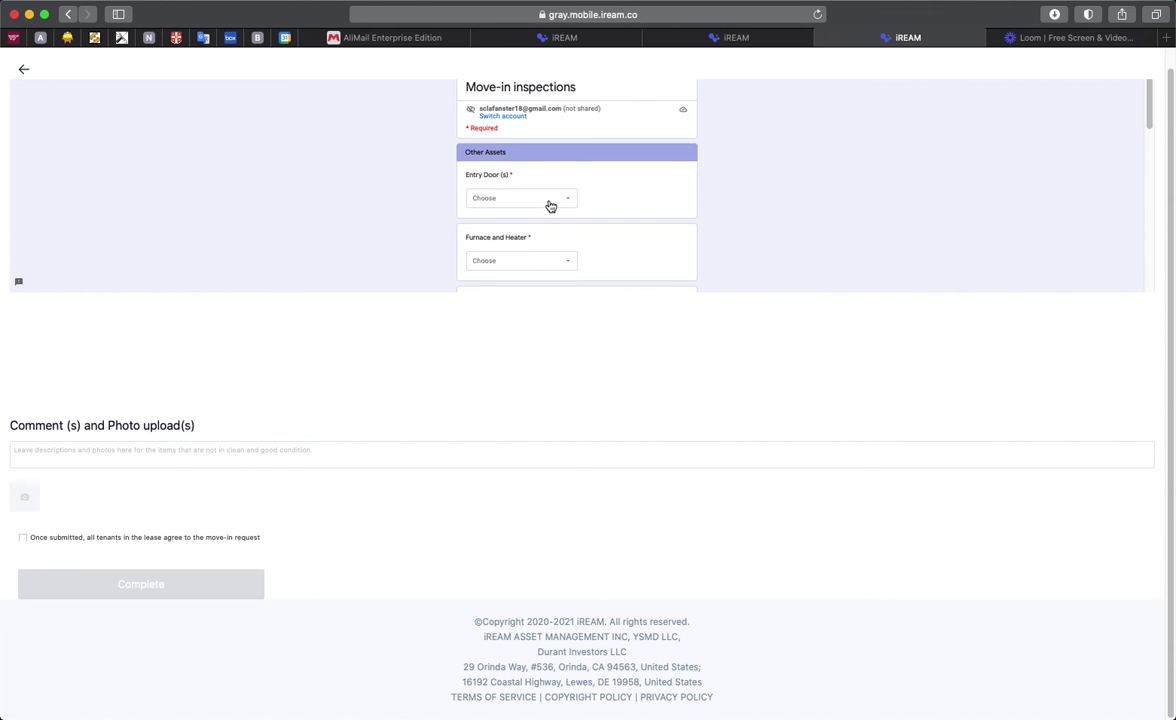
Step: Rate Entry Door Needs Painting, Furnace and Heater Needs Spot Cleaning, Air Conditioning Needs Repair
left_click(550, 206)
left_click(522, 198)
scroll(600, 200, "down", 1)
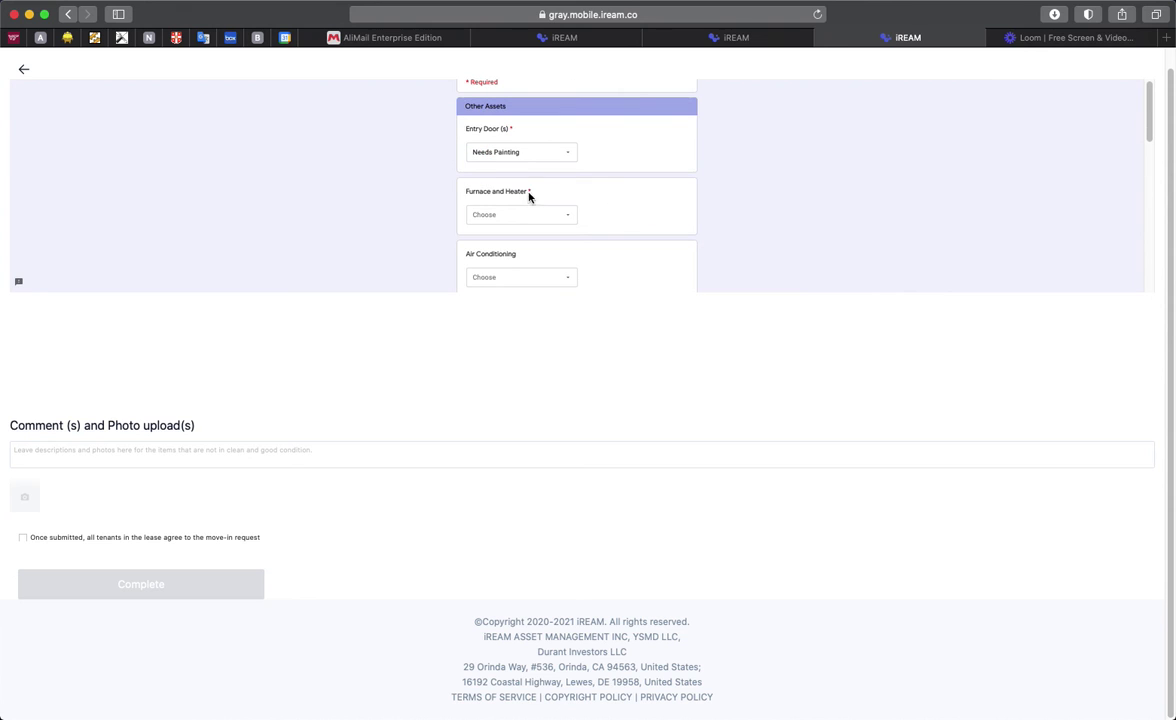
left_click(537, 221)
left_click(535, 236)
scroll(521, 245, "down", 1)
left_click(521, 243)
left_click(528, 217)
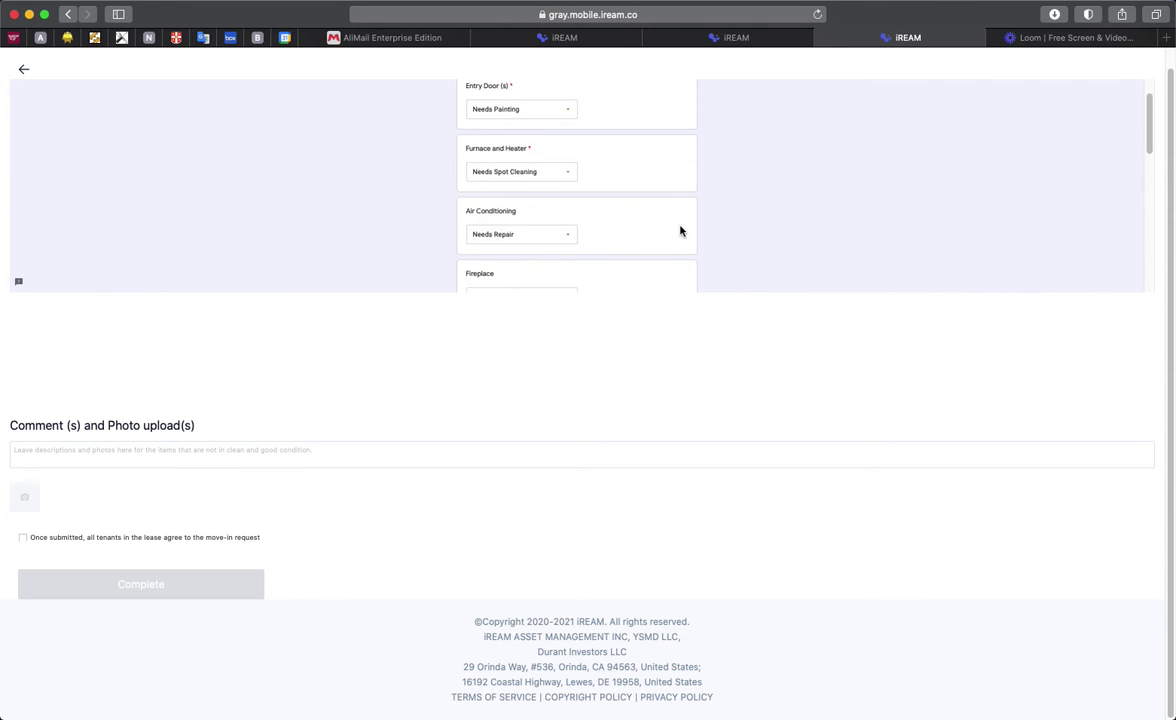
Step: Mark Fireplace and Balcony as Needs Repair, fill the final explanation, and submit the inspection
scroll(631, 210, "down", 1)
left_click(525, 236)
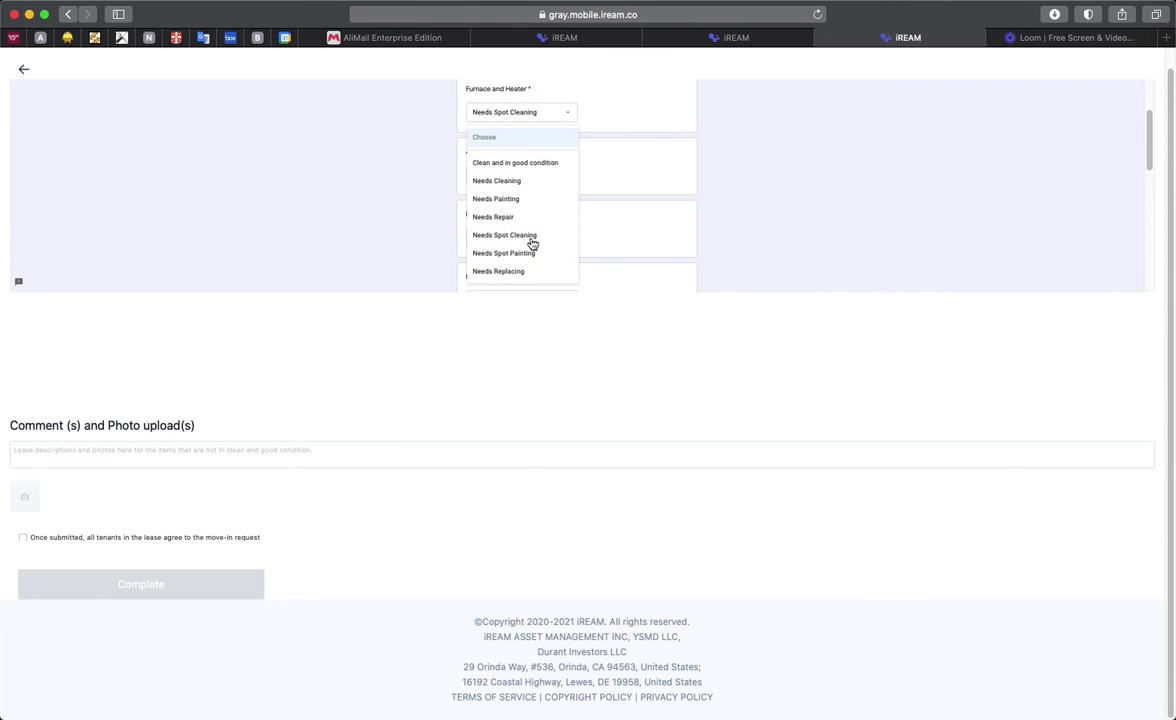
left_click(566, 220)
scroll(540, 225, "down", 2)
left_click(513, 203)
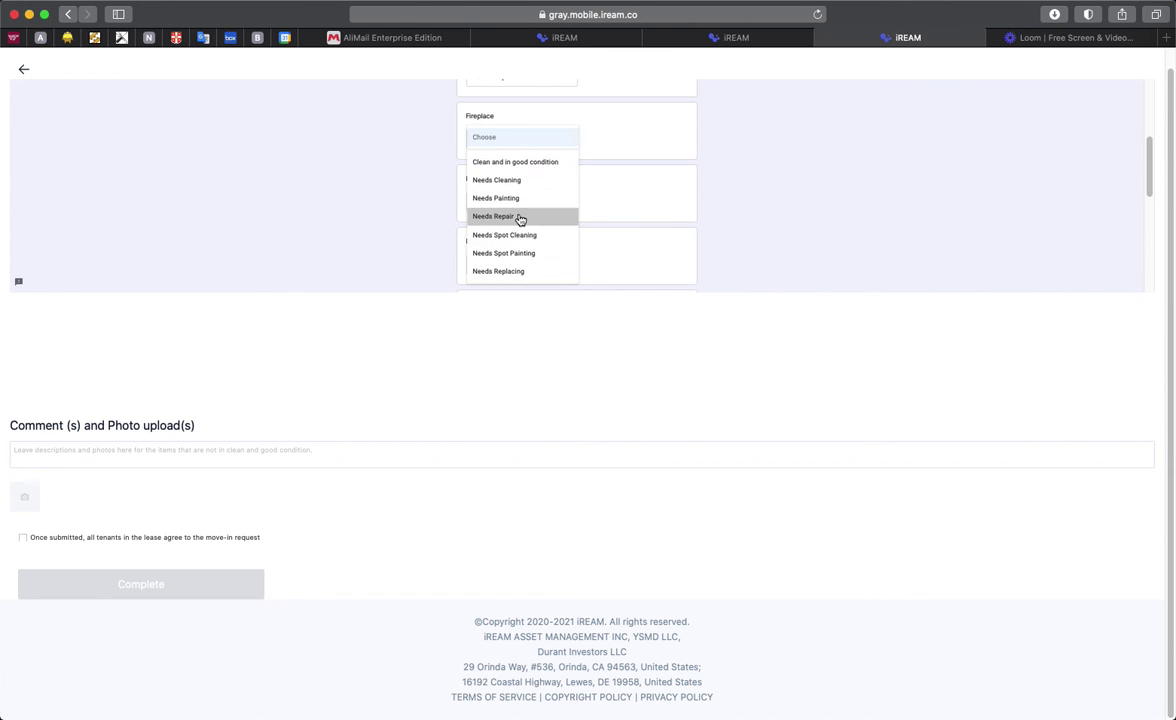
left_click(520, 220)
scroll(634, 231, "down", 2)
scroll(590, 205, "down", 6)
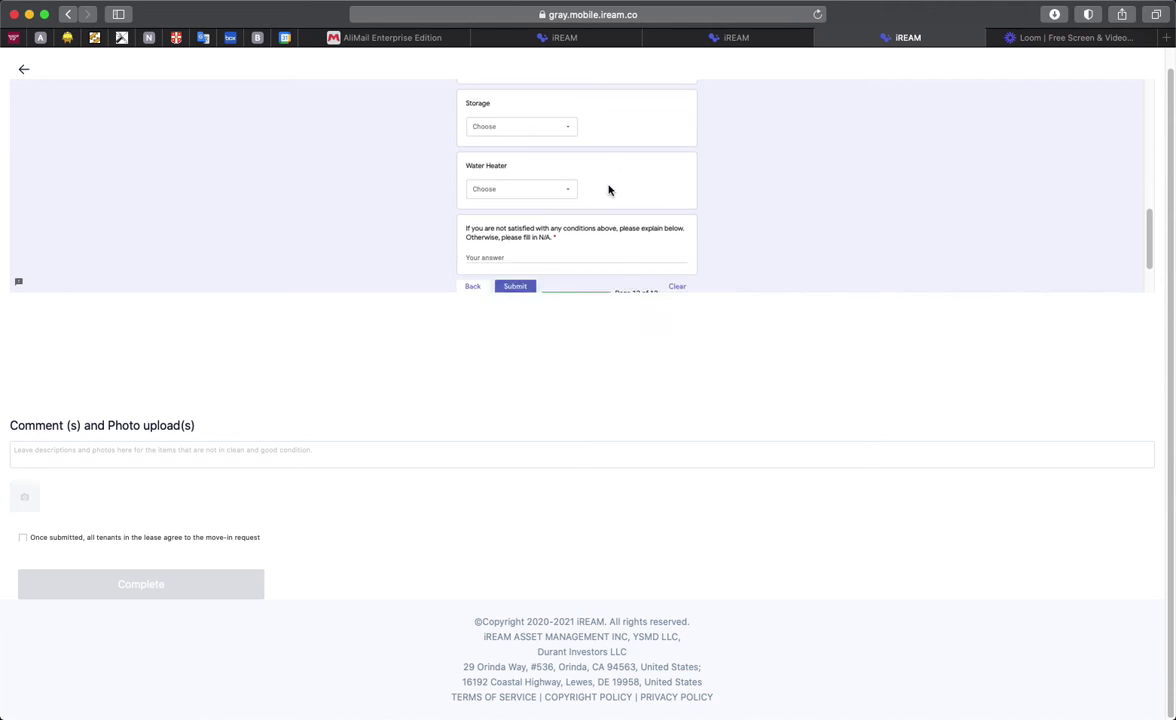
left_click(530, 181)
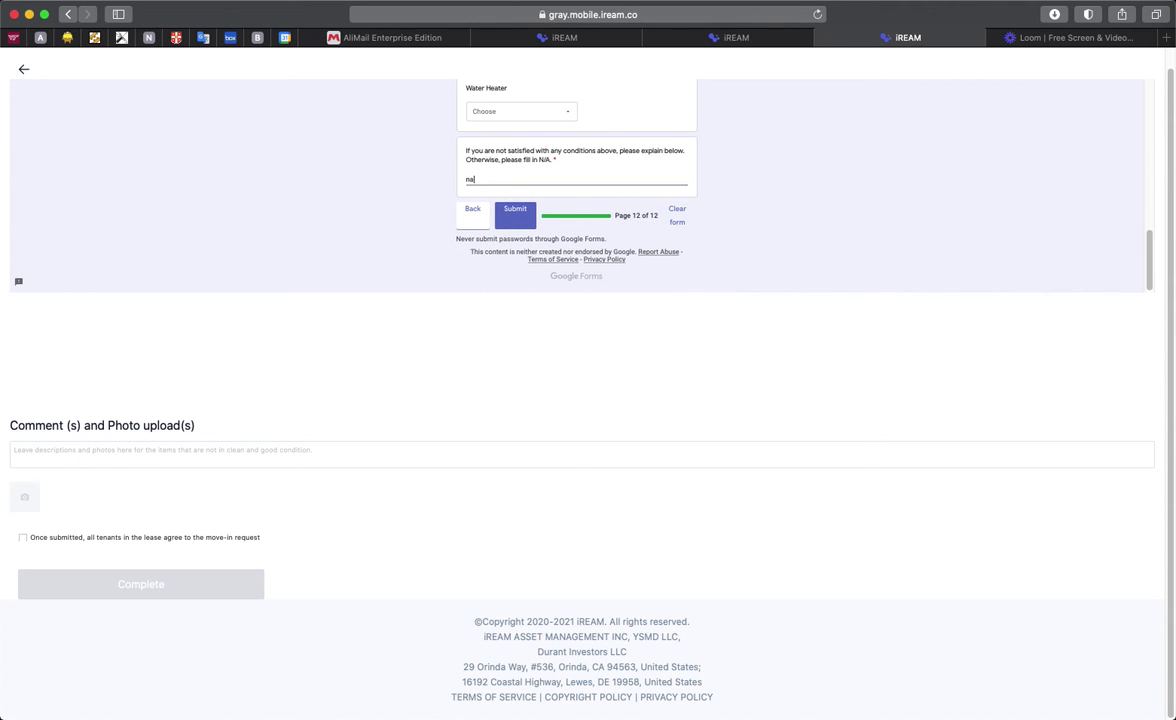
left_click(520, 222)
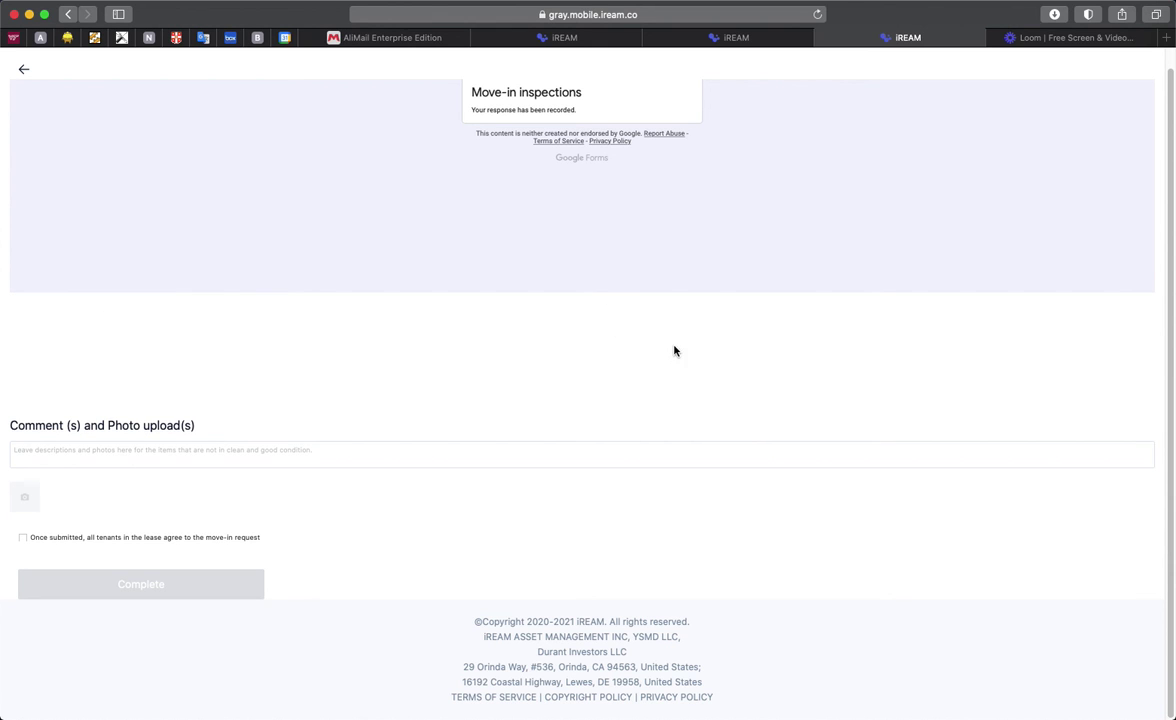
scroll(680, 352, "up", 1)
scroll(545, 368, "down", 1)
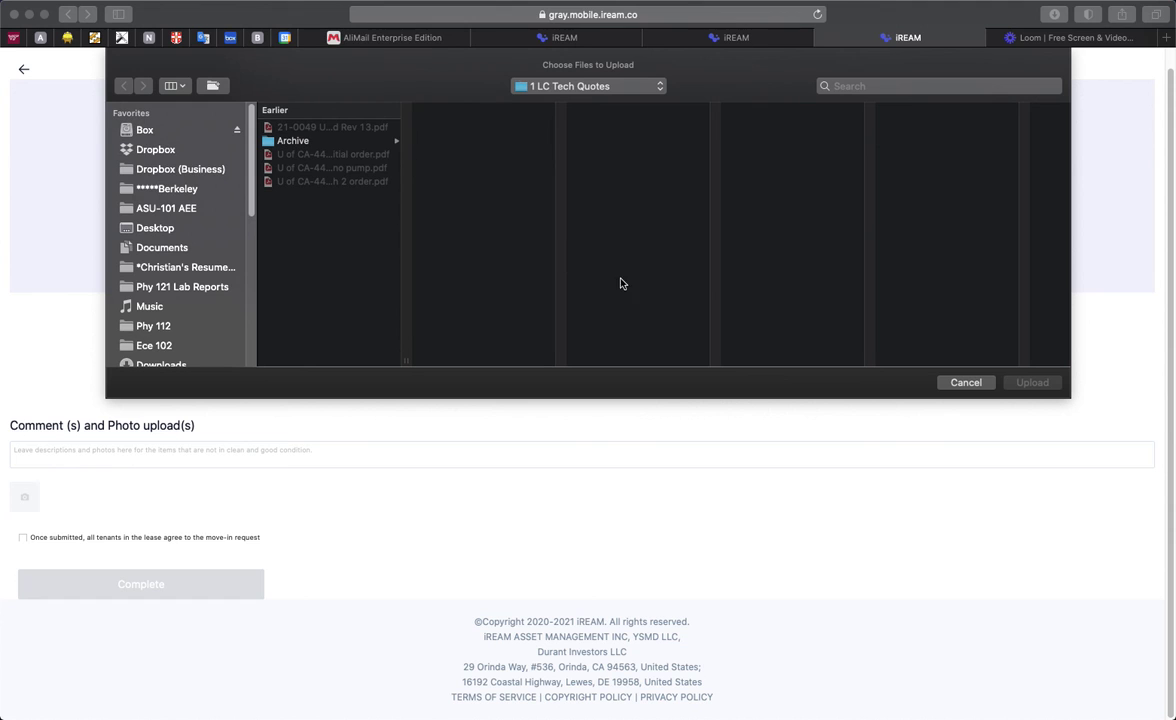
left_click(966, 383)
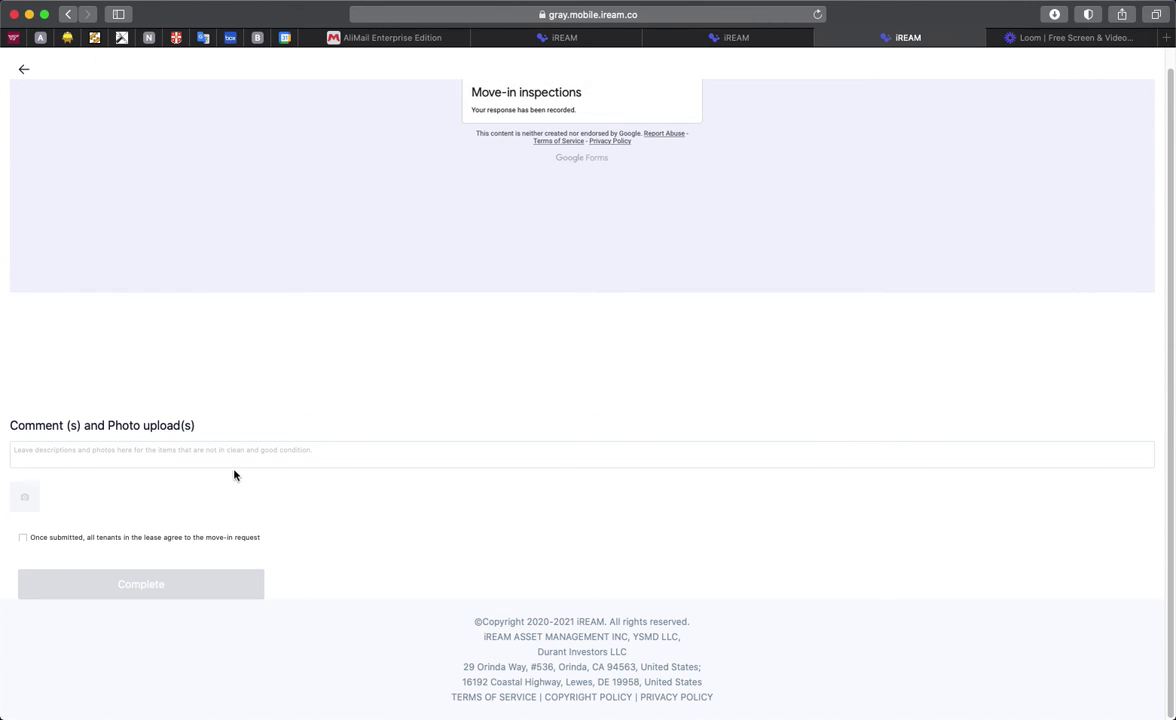
left_click(23, 539)
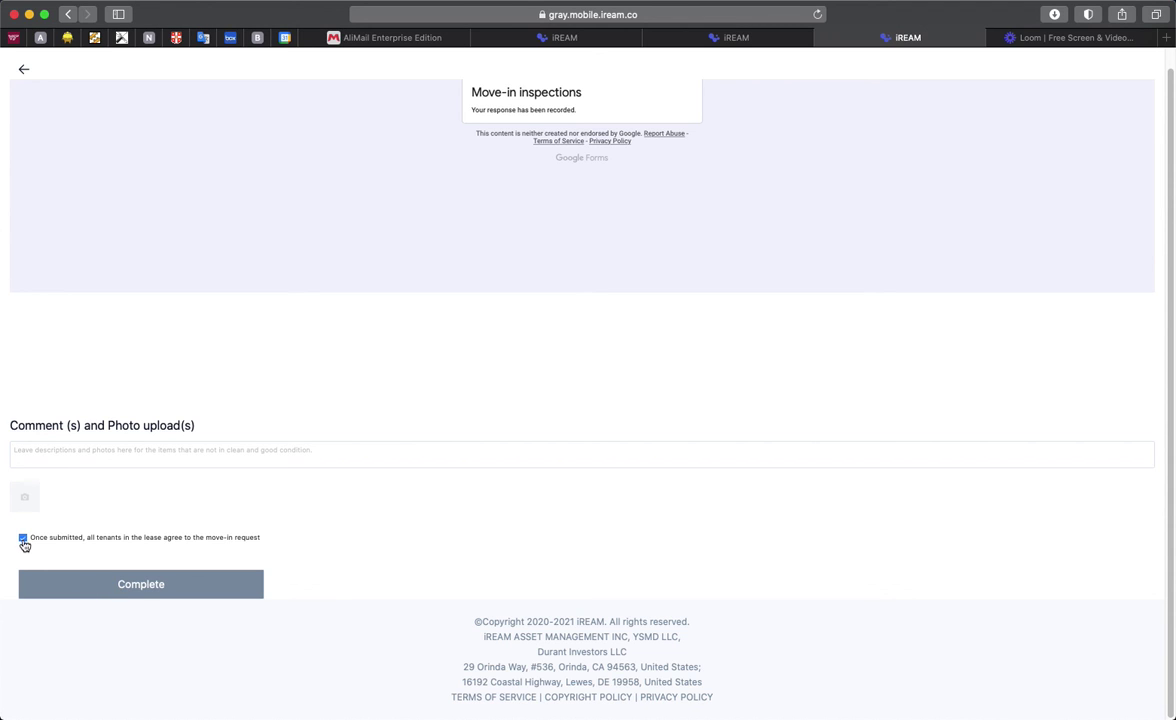
left_click(141, 590)
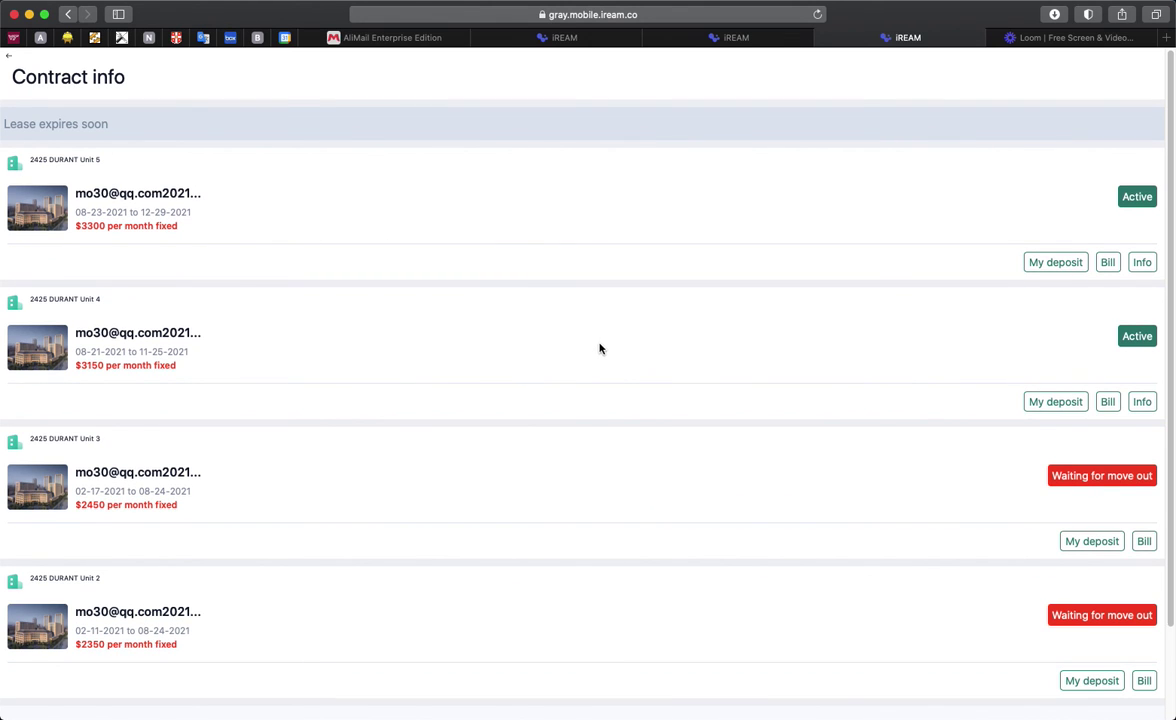
Step: Go back from Contract info to the Leasing home page
left_click(12, 58)
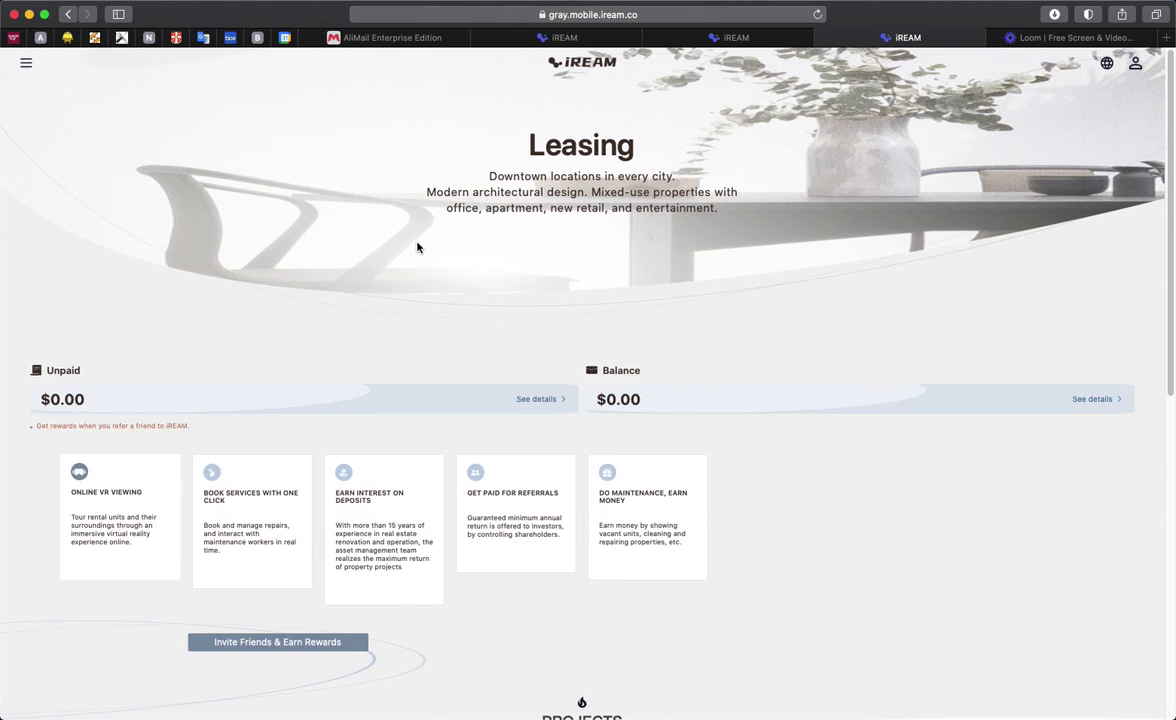